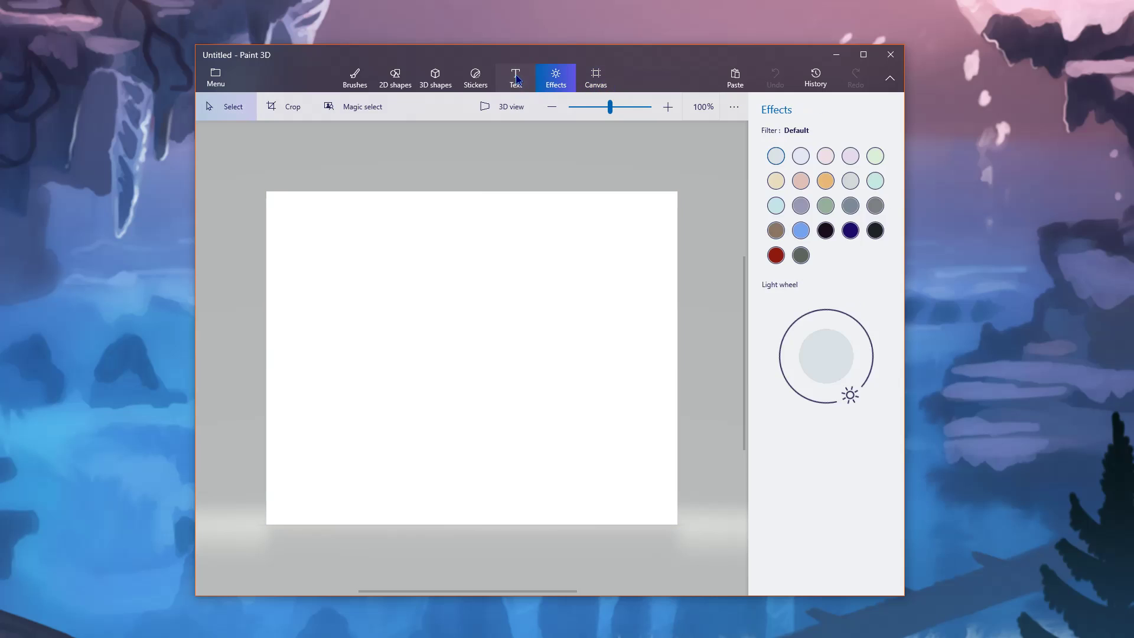
left_click(514, 80)
left_click(435, 79)
left_click(365, 83)
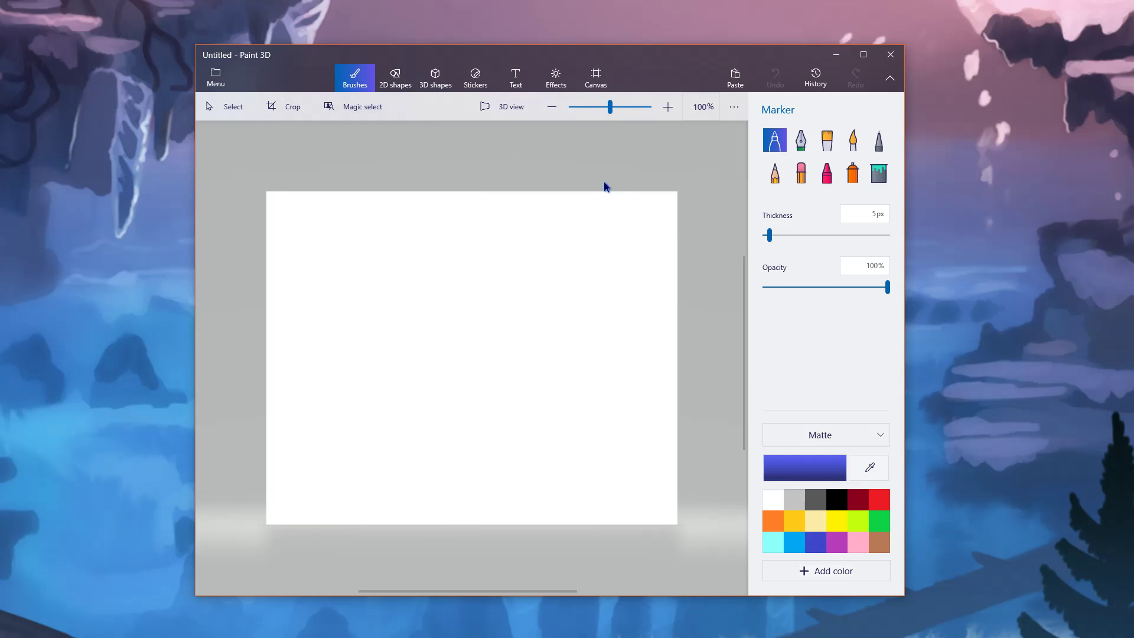
scroll(712, 362, "down", 2)
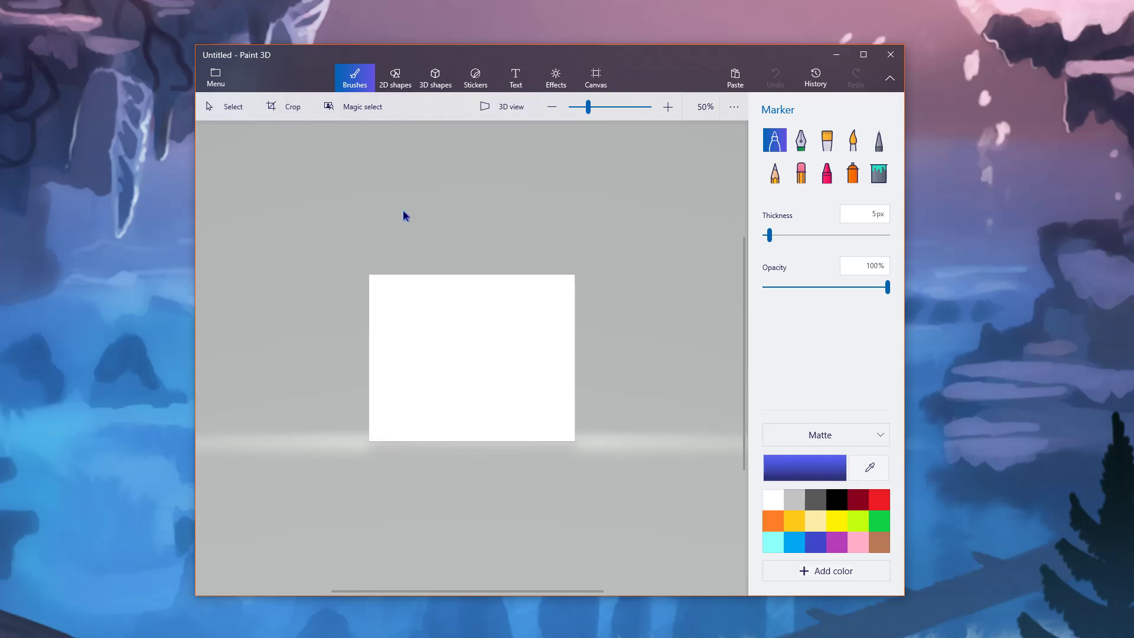
Step: Start a new blank project
left_click(215, 77)
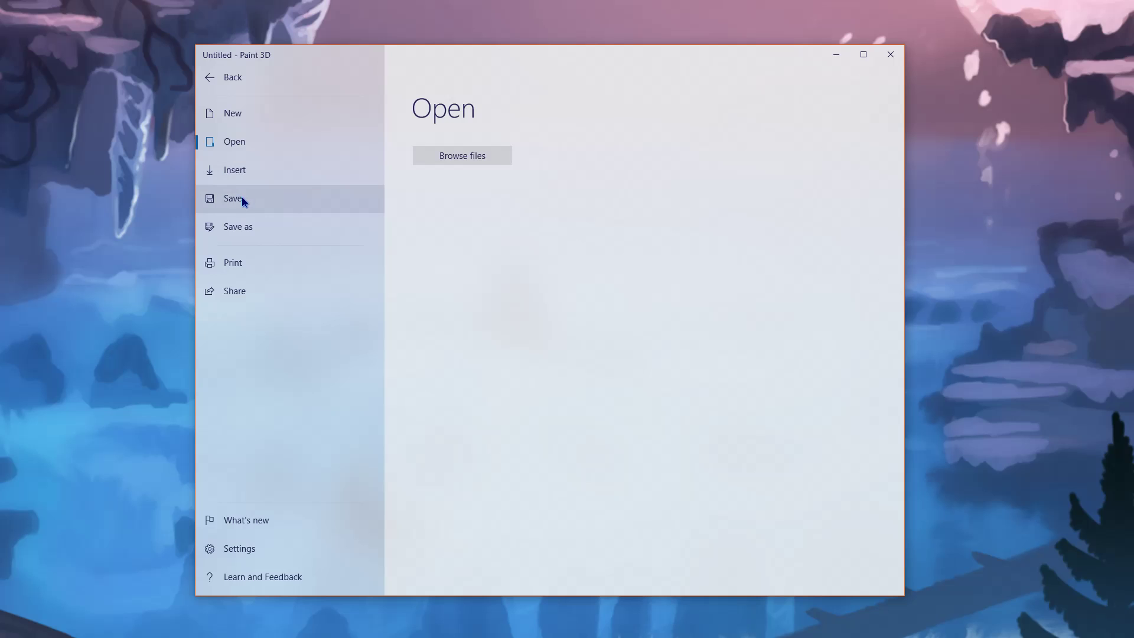
left_click(245, 121)
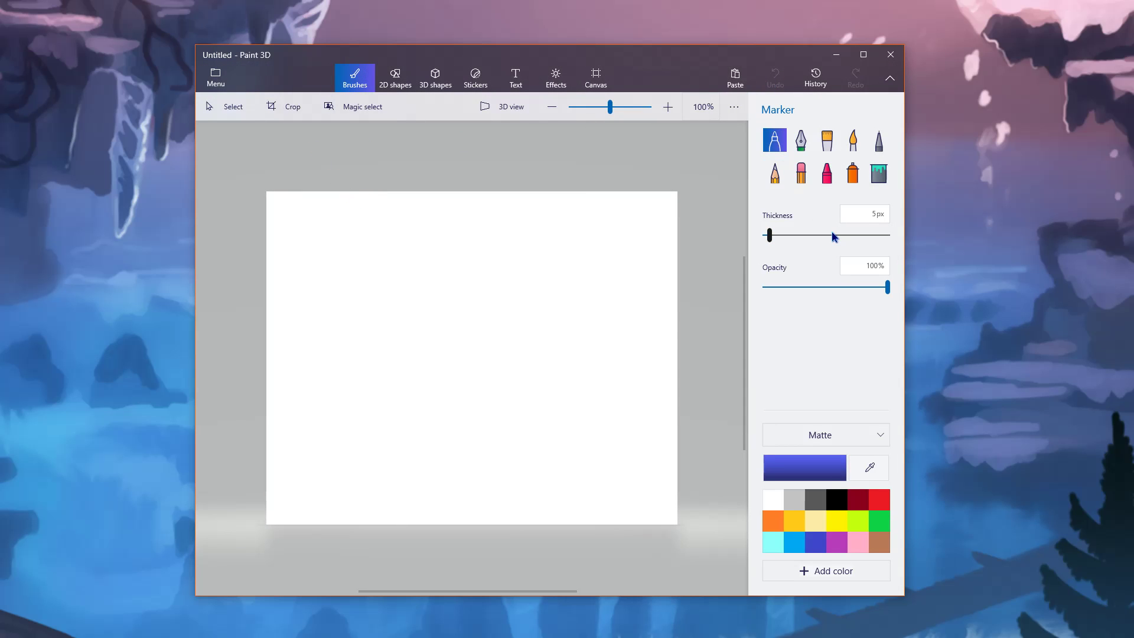
scroll(644, 375, "down", 2)
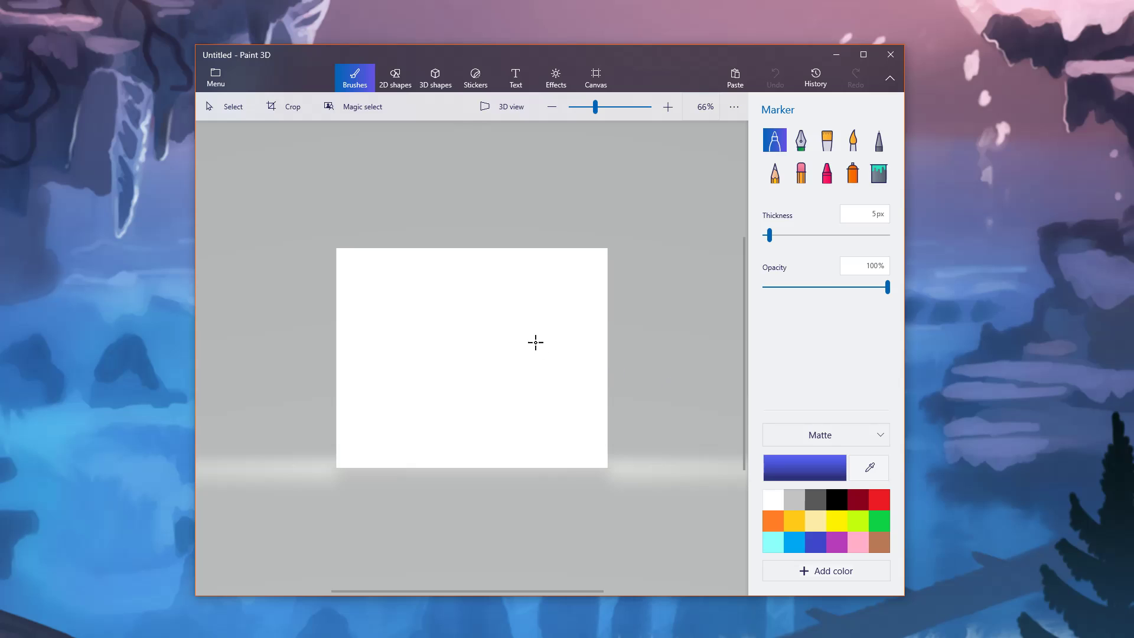
Step: Cut out the whole blank canvas with Magic select, marking areas to remove in its centre, and delete the resulting cutout
left_click(367, 108)
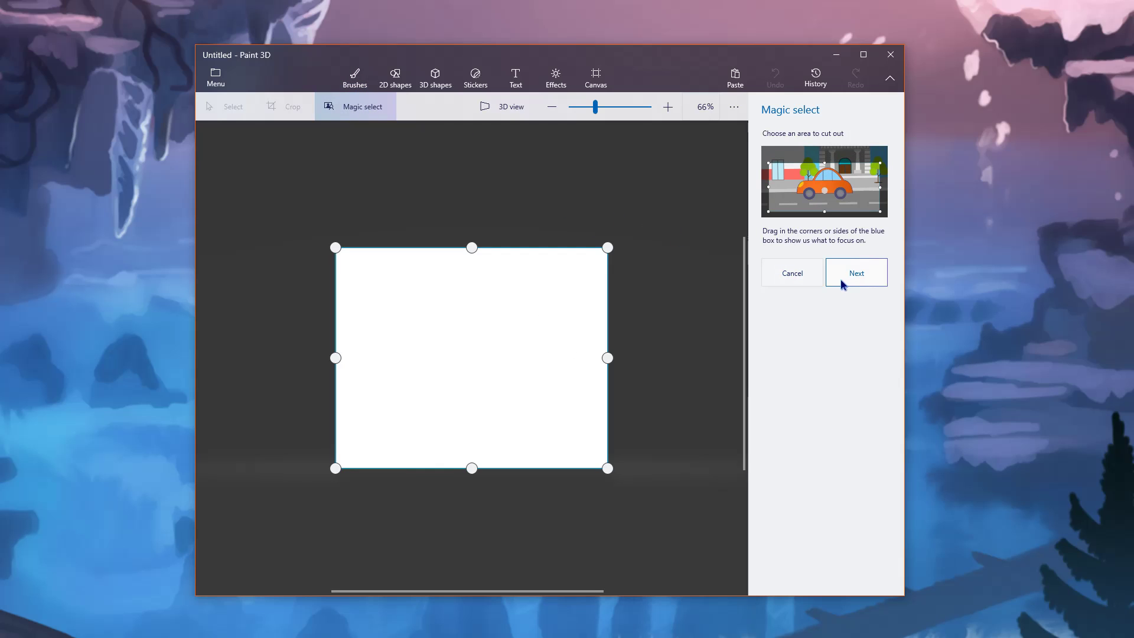
left_click(843, 283)
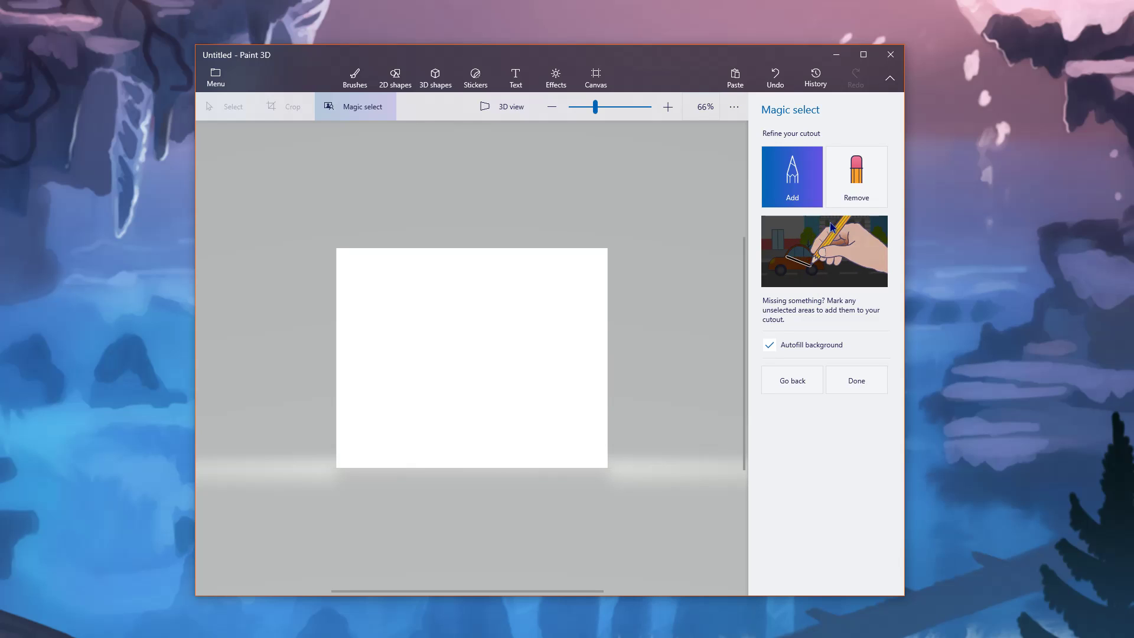
left_click(851, 190)
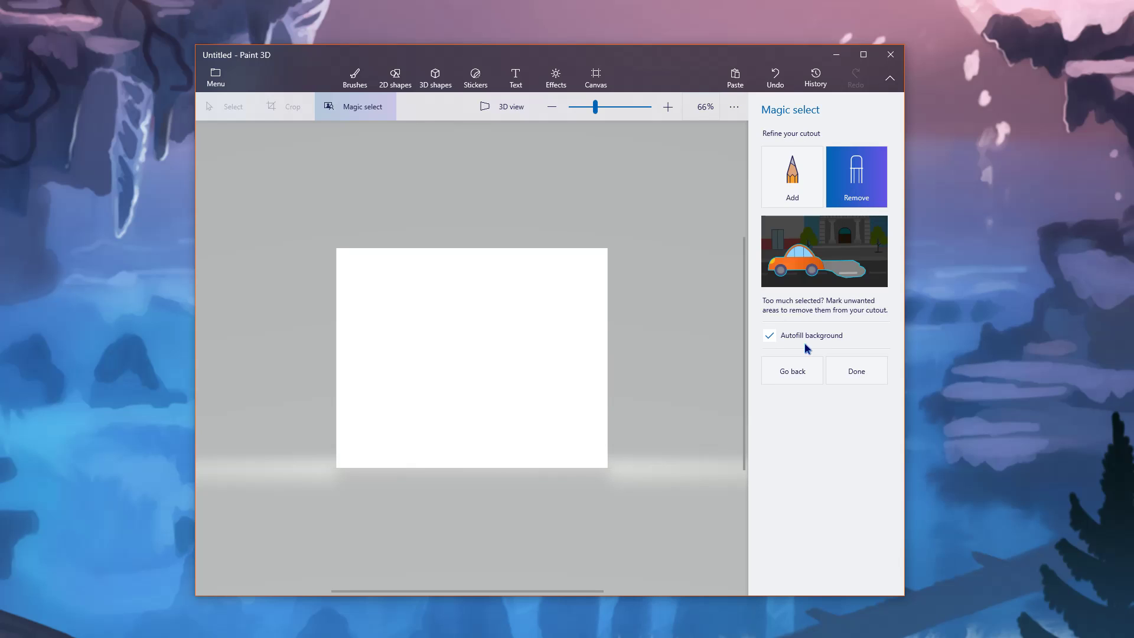
mouse_move(494, 296)
left_mouse_down()
mouse_move(450, 324)
mouse_move(522, 335)
left_mouse_up()
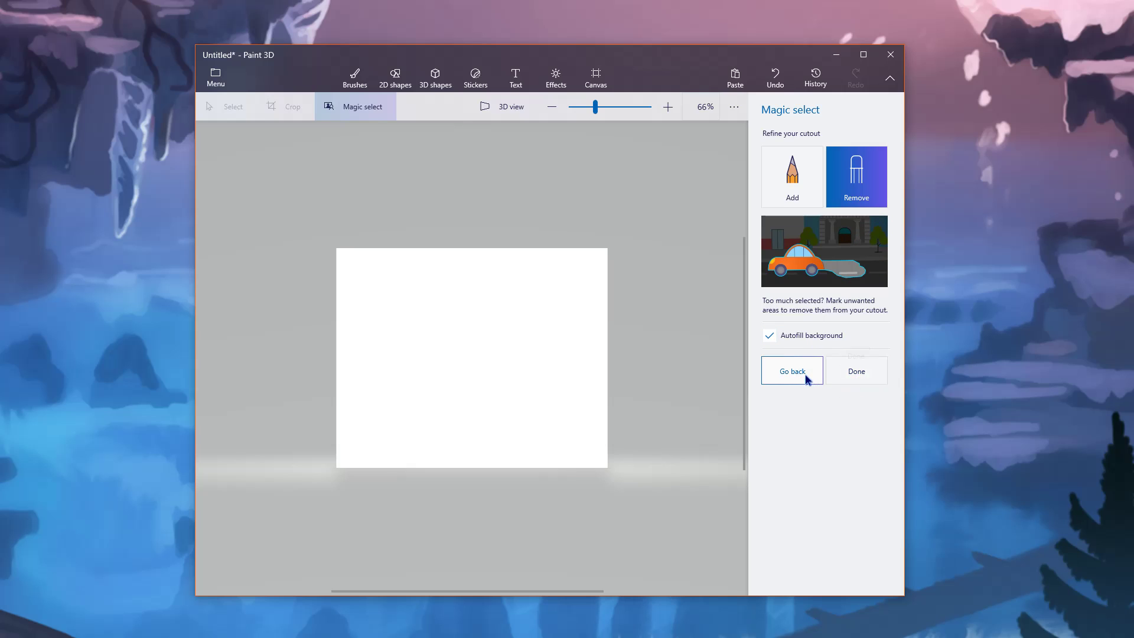
mouse_move(519, 294)
left_mouse_down()
mouse_move(437, 356)
mouse_move(480, 299)
left_mouse_up()
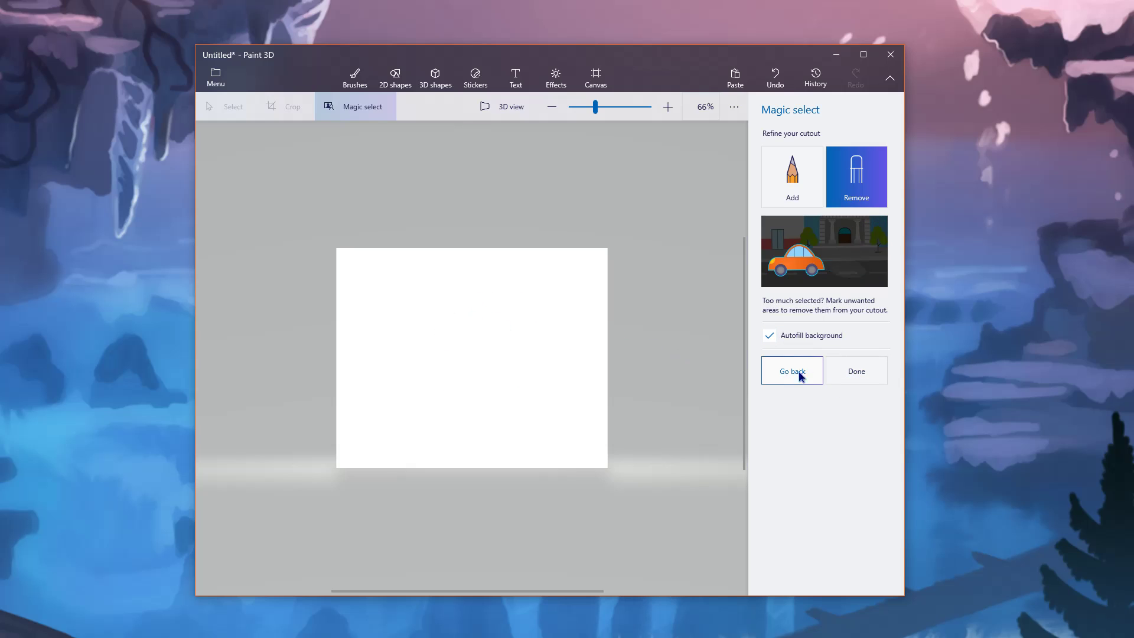
left_click(832, 371)
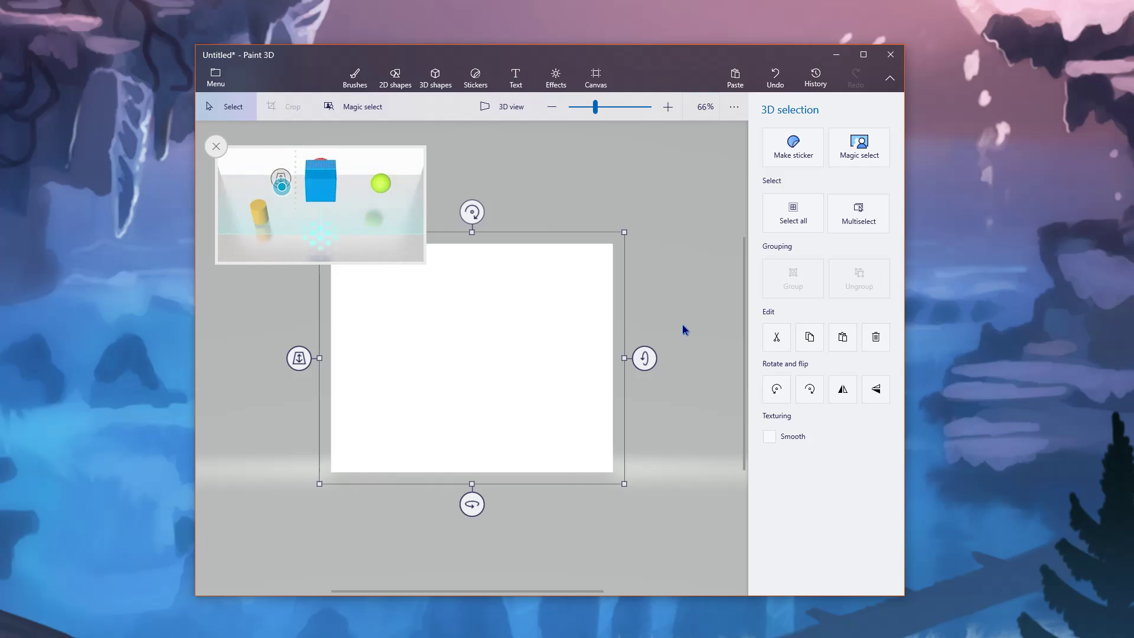
left_click(877, 347)
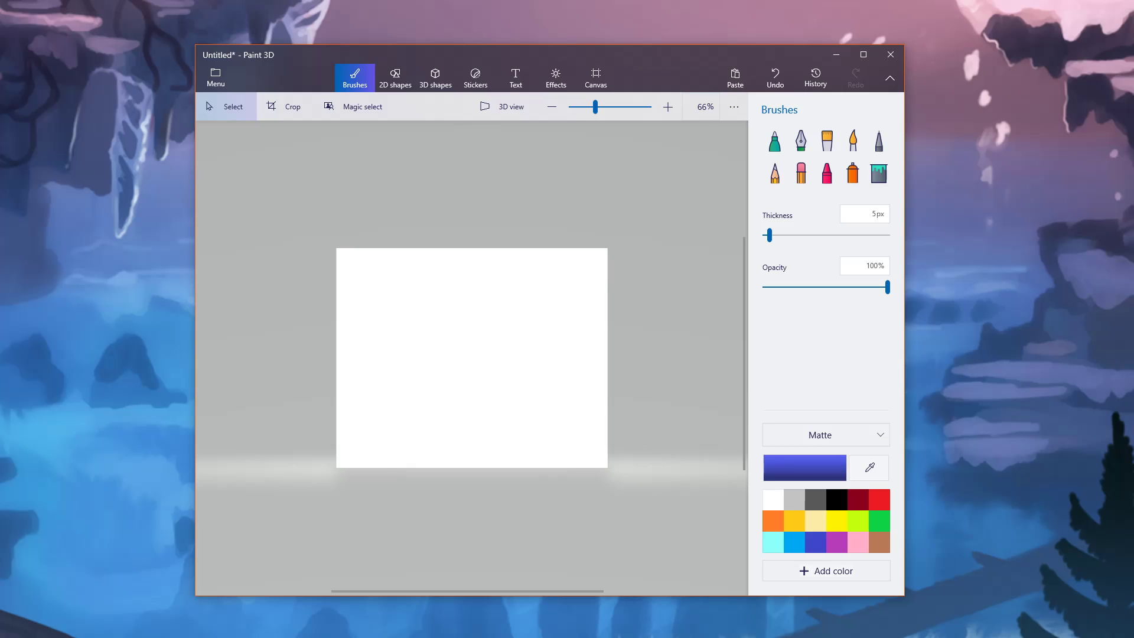
Step: Look at the contents of the Downloads folder in File Explorer and close the window
key("super+e")
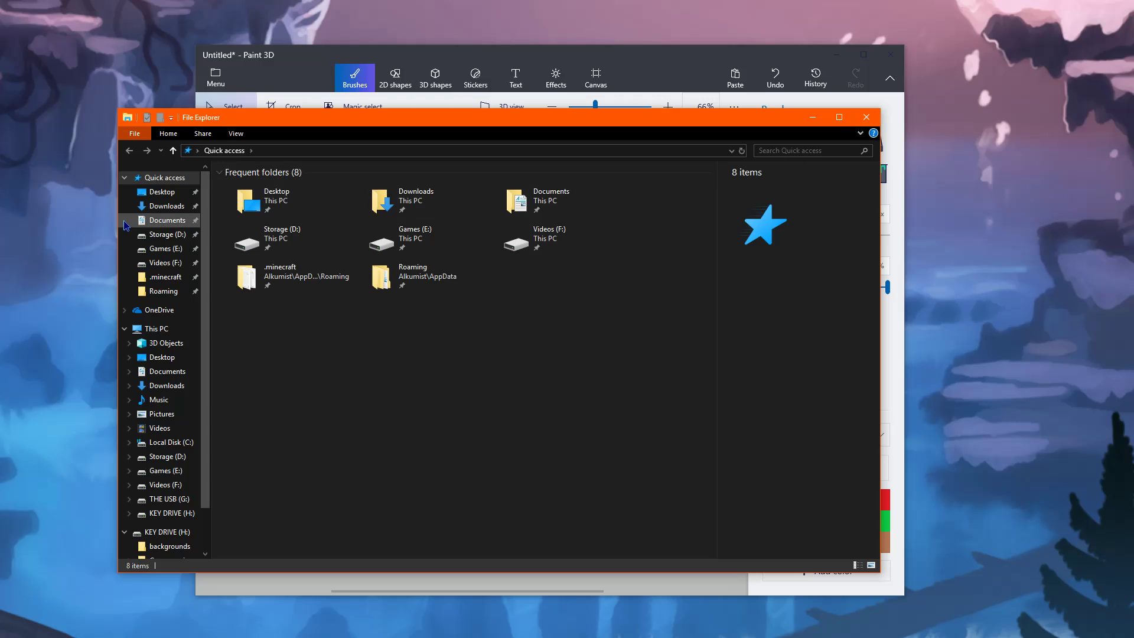
left_click(167, 206)
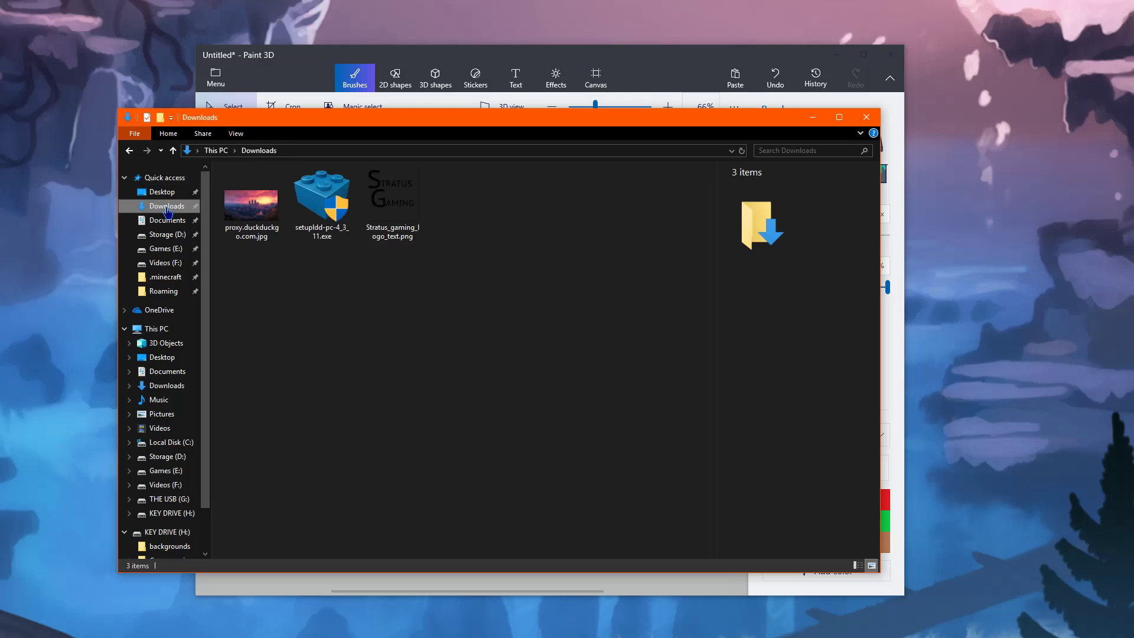
left_click(866, 117)
Step: Close Paint 3D without saving the changes and switch to GIMP
left_click(894, 61)
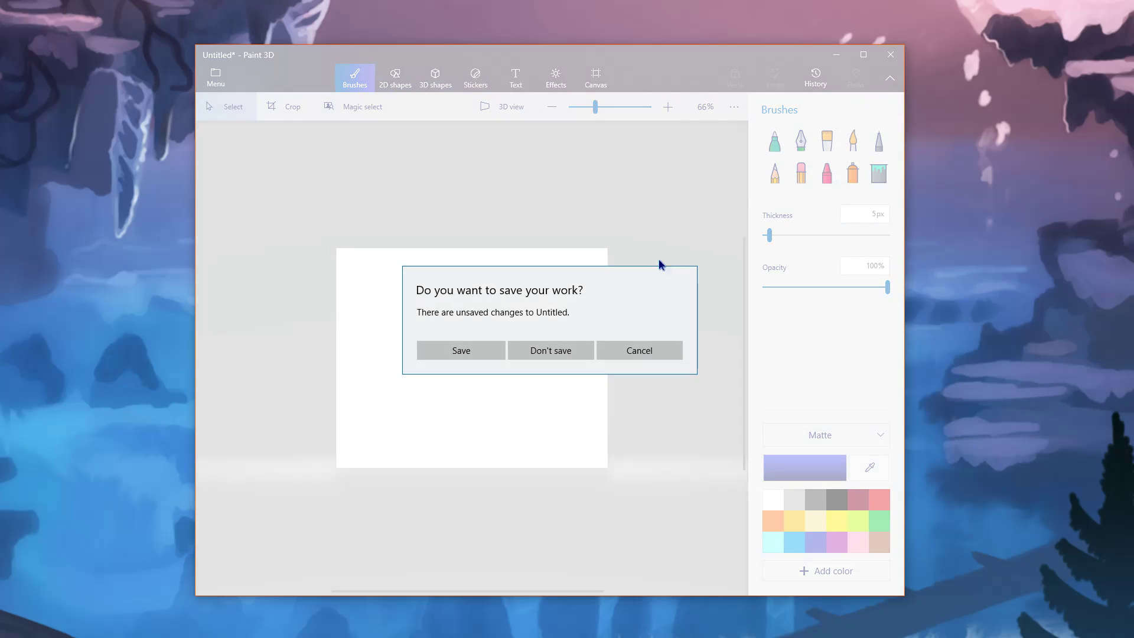
left_click(532, 349)
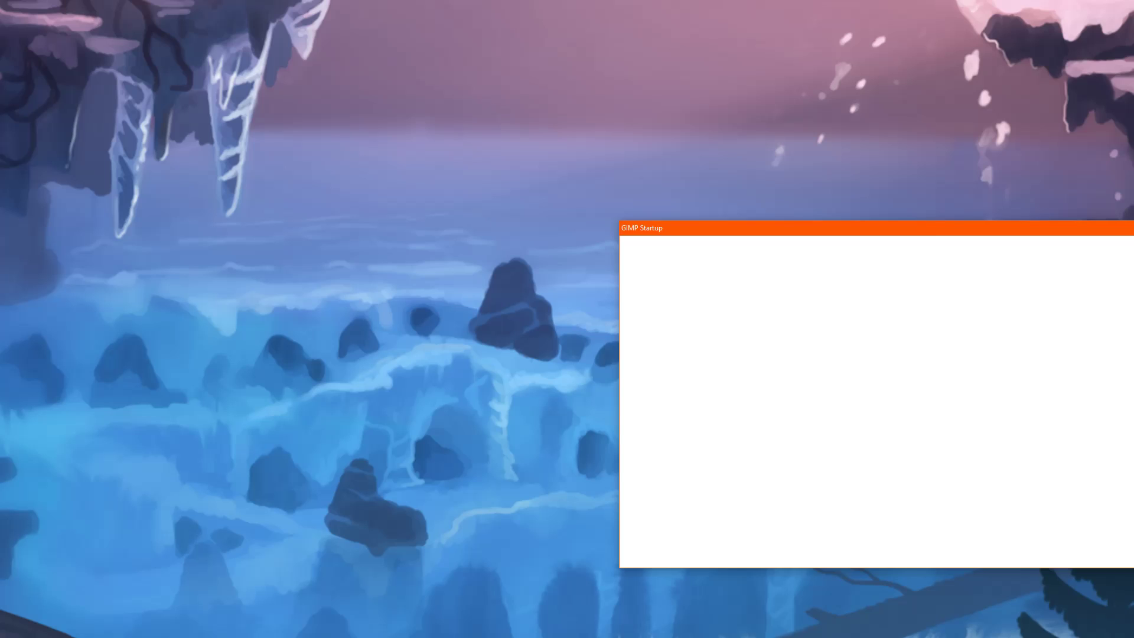
left_click_drag(860, 230, 407, 134)
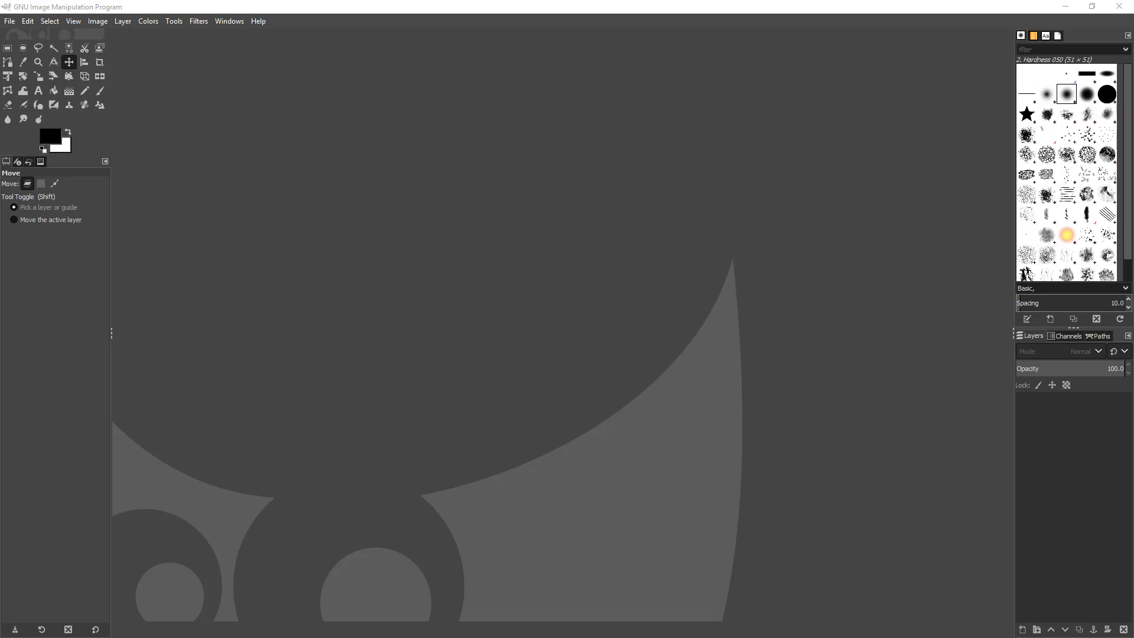
left_click(694, 290)
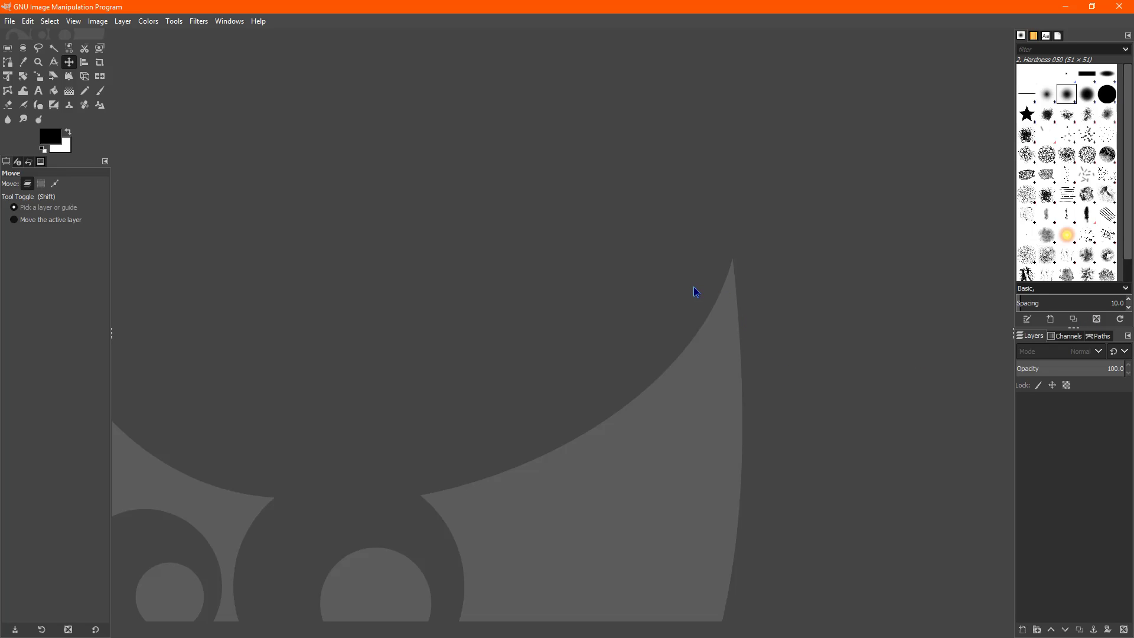
Step: Create a new image 900 px wide and 900 px high
left_click(10, 23)
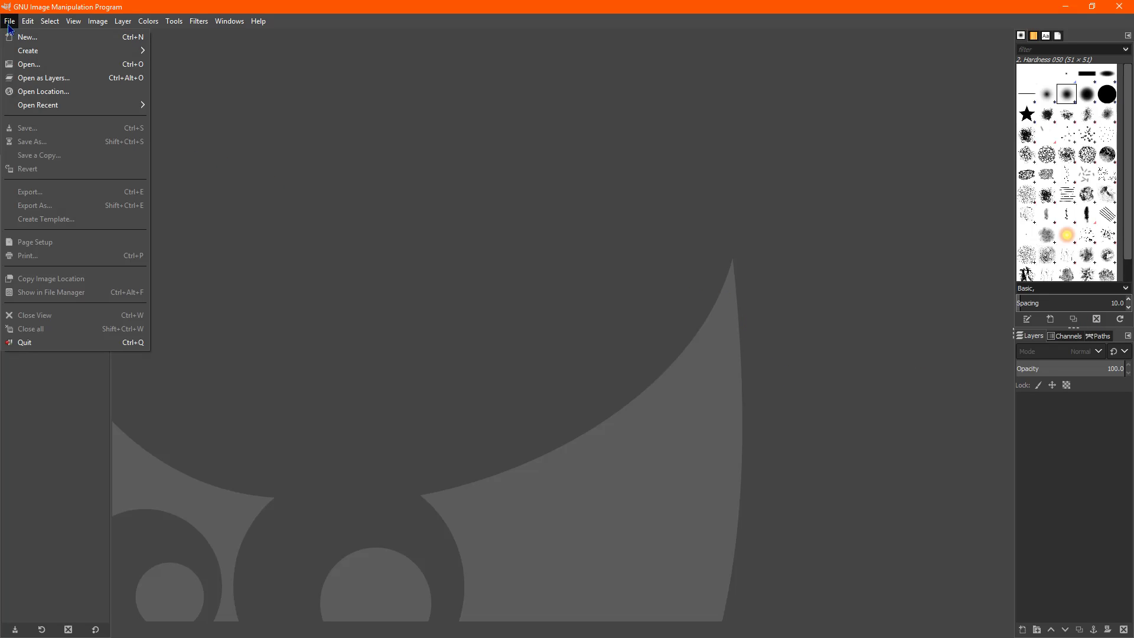
left_click(37, 42)
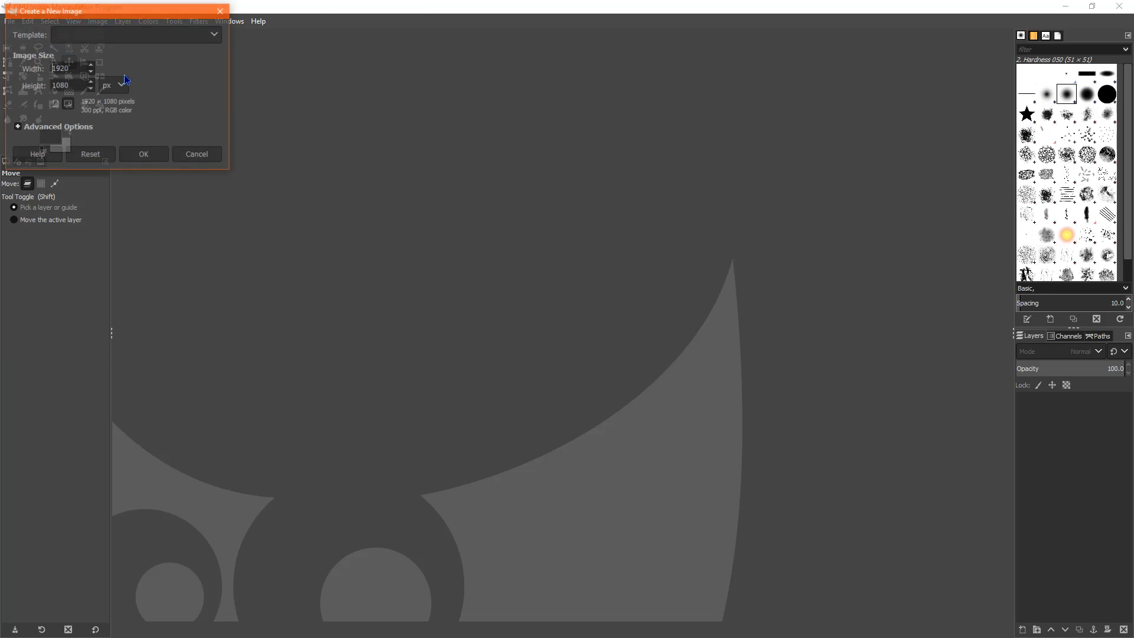
double_click(73, 65)
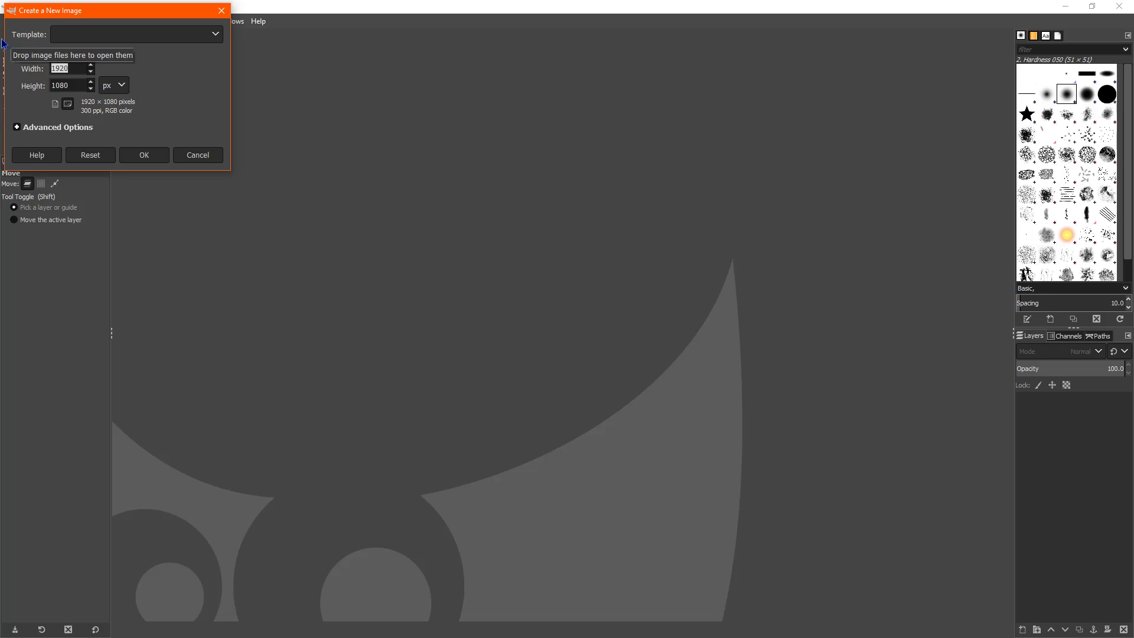
type("9")
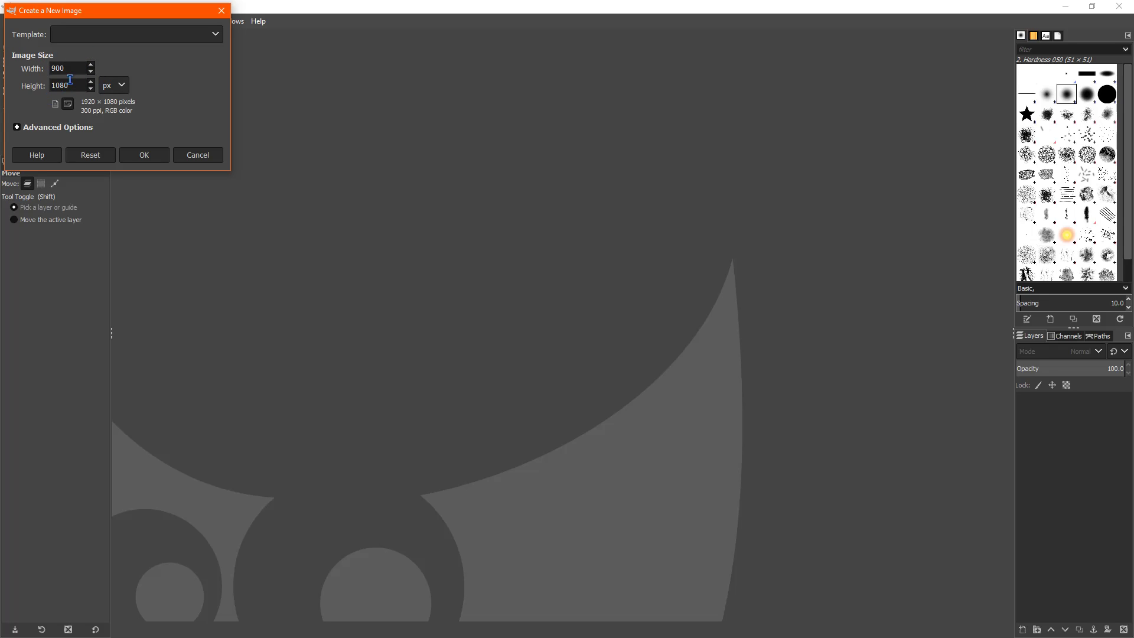
key("Tab")
type("900")
left_click(145, 156)
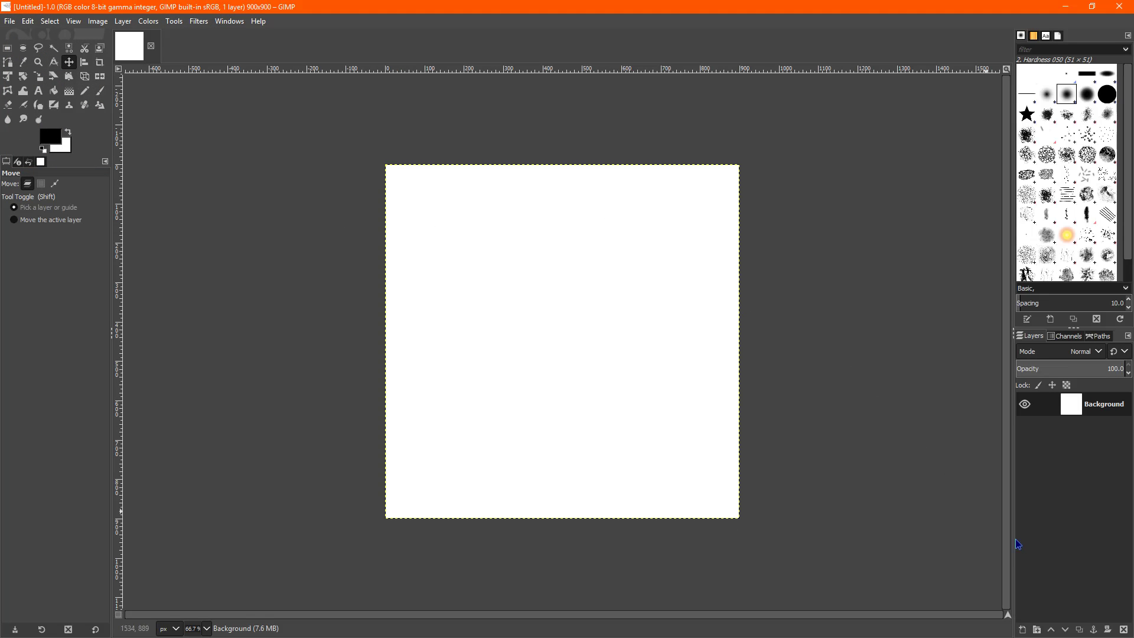
Step: Add a new 900 × 900 px layer filled with transparency and delete the white Background layer
left_click(1024, 630)
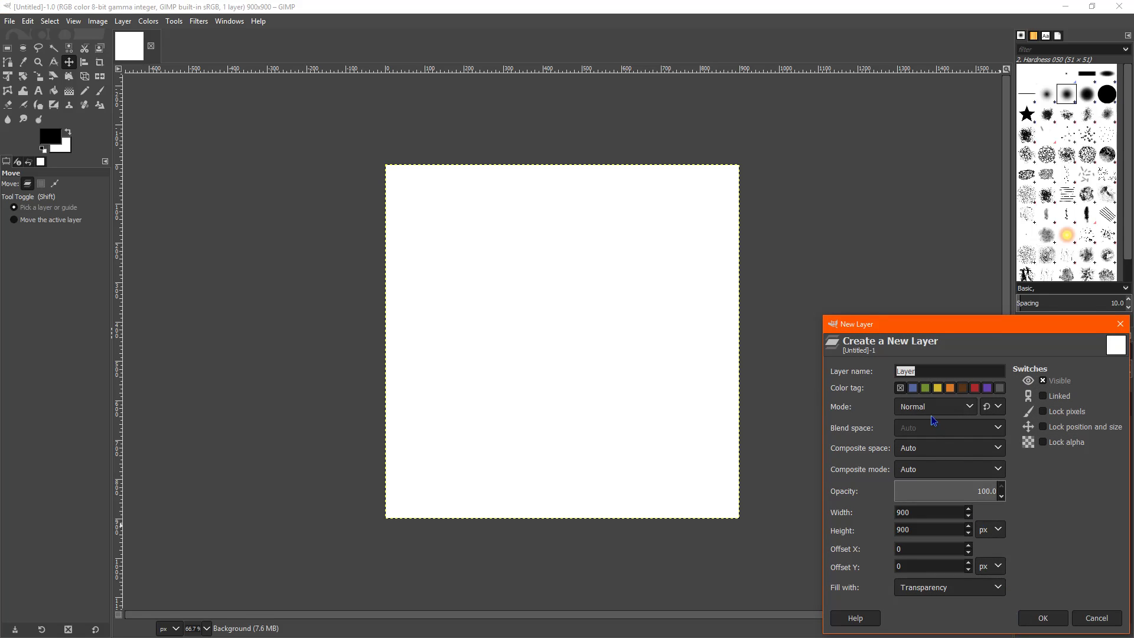
left_click_drag(920, 324, 489, 123)
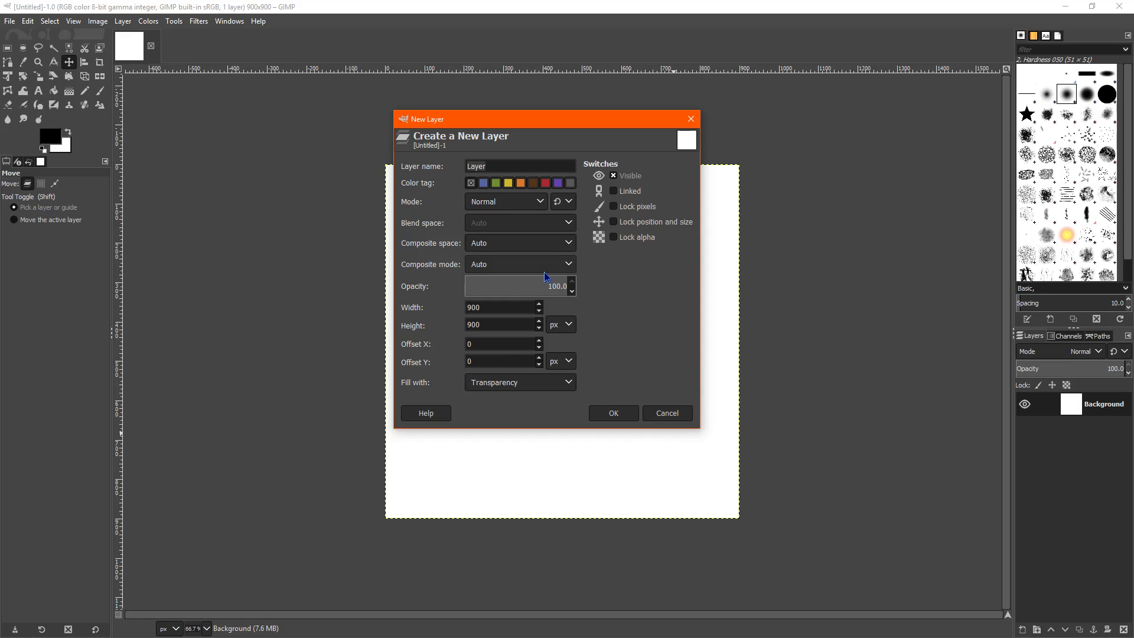
left_click(616, 413)
left_click(1118, 440)
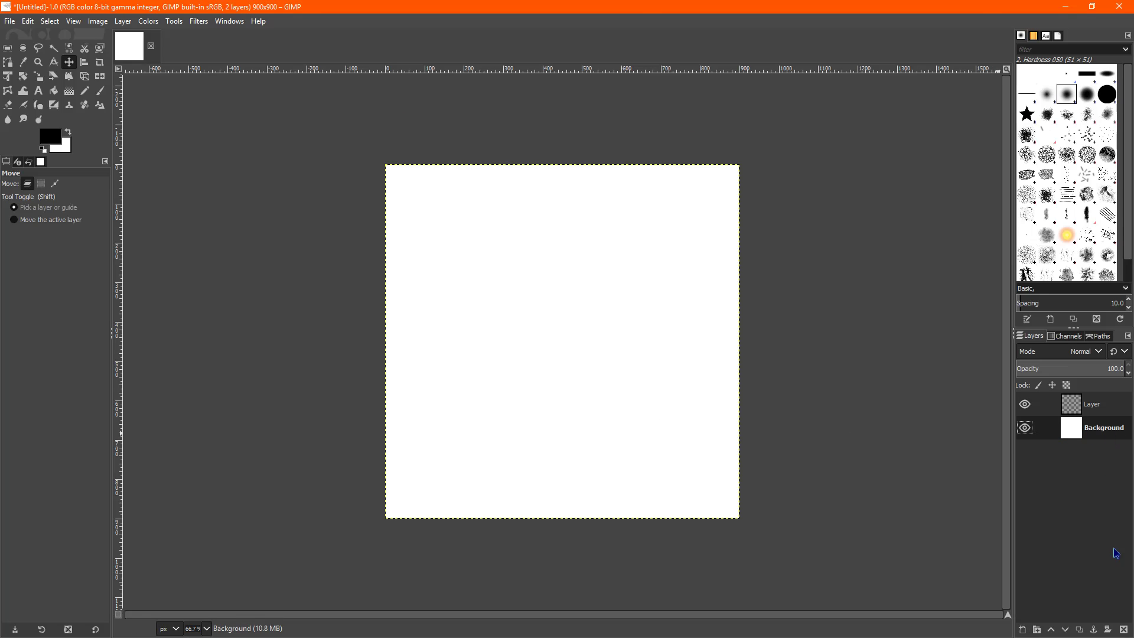
left_click(1124, 629)
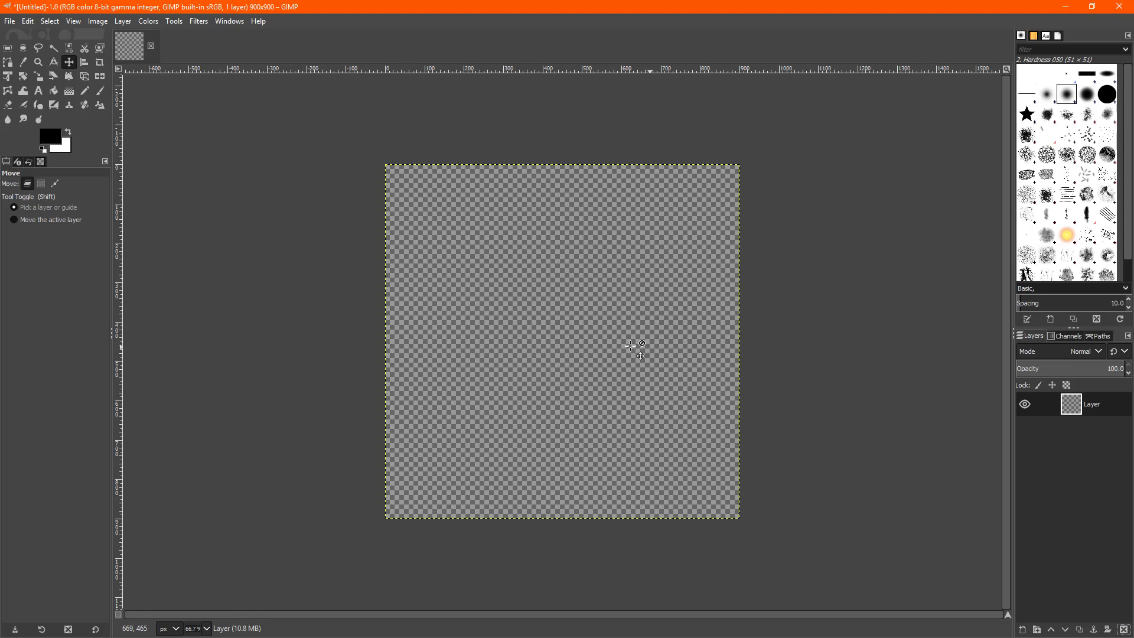
Step: Paint a black blot in each of the four corners of the transparent canvas with the Paintbrush
left_click(101, 90)
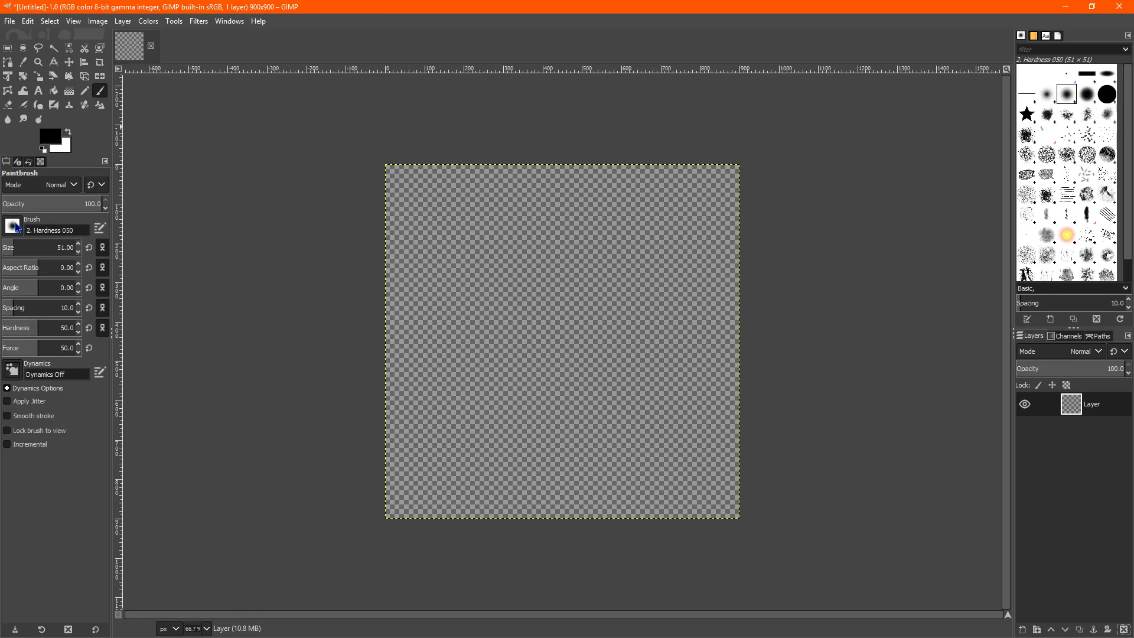
left_click(9, 21)
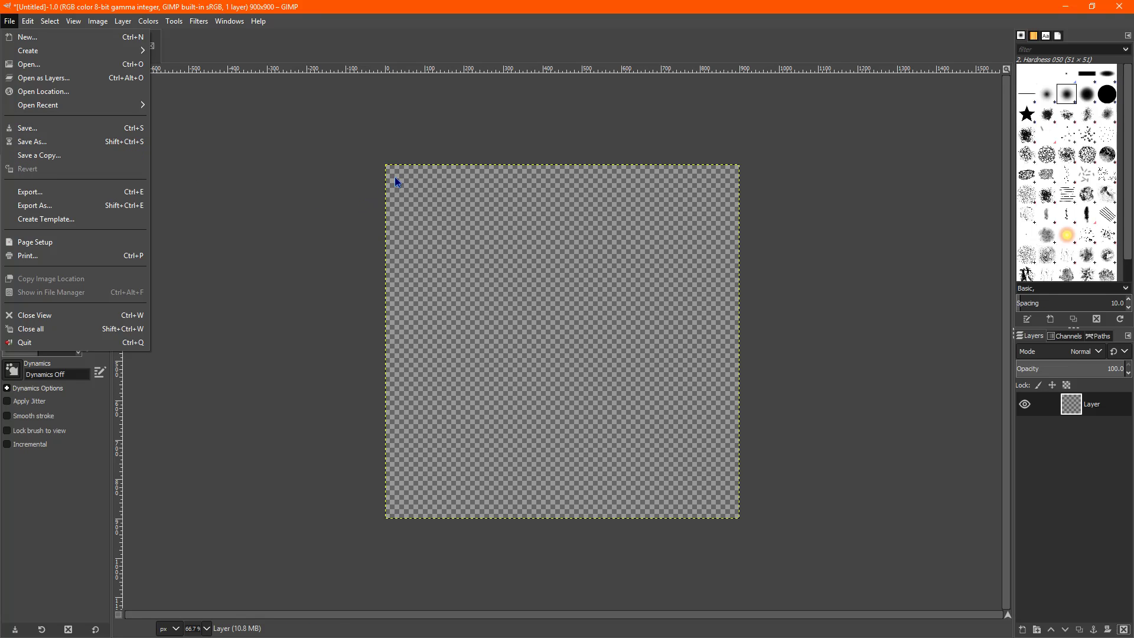
left_click(190, 169)
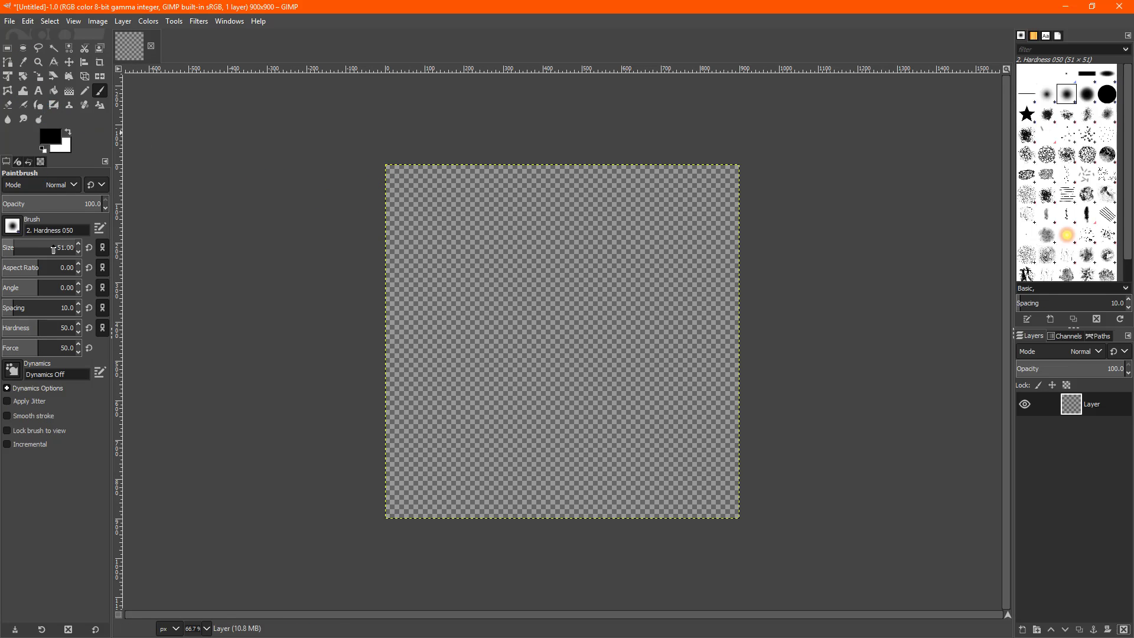
left_click_drag(405, 183, 408, 183)
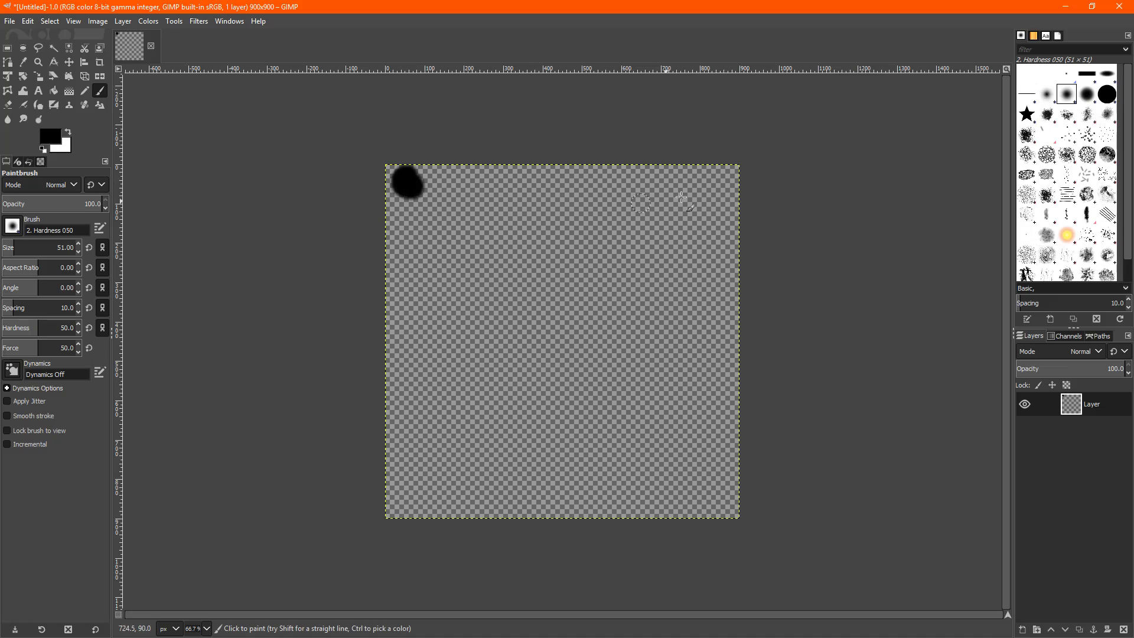
left_click_drag(704, 185, 717, 183)
left_click_drag(727, 502, 728, 505)
left_click_drag(403, 498, 398, 504)
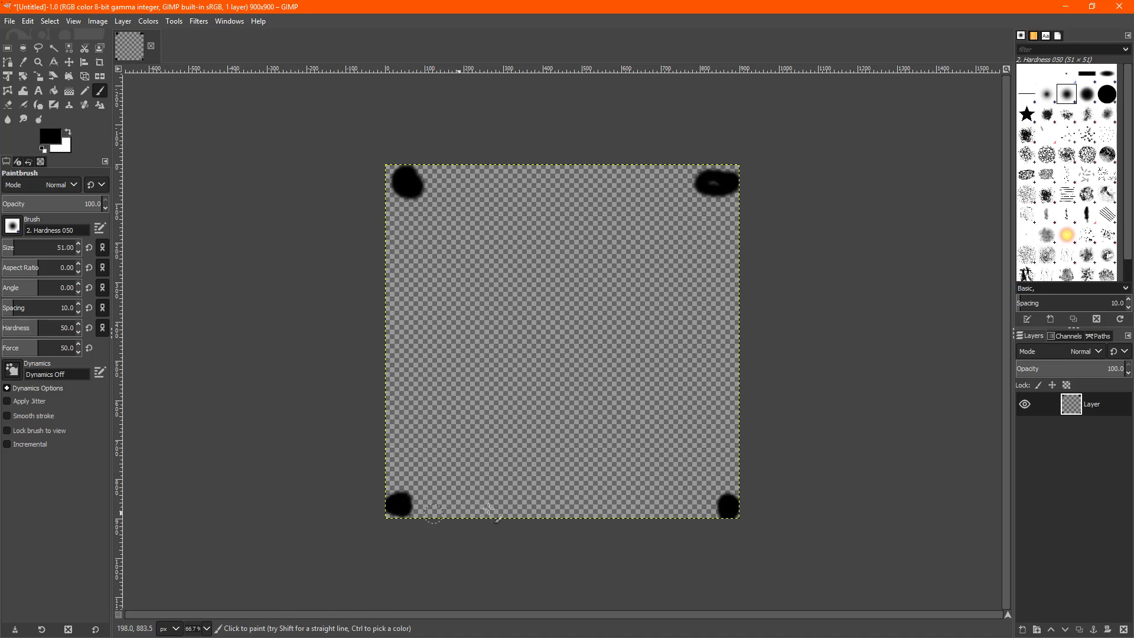
left_click(10, 20)
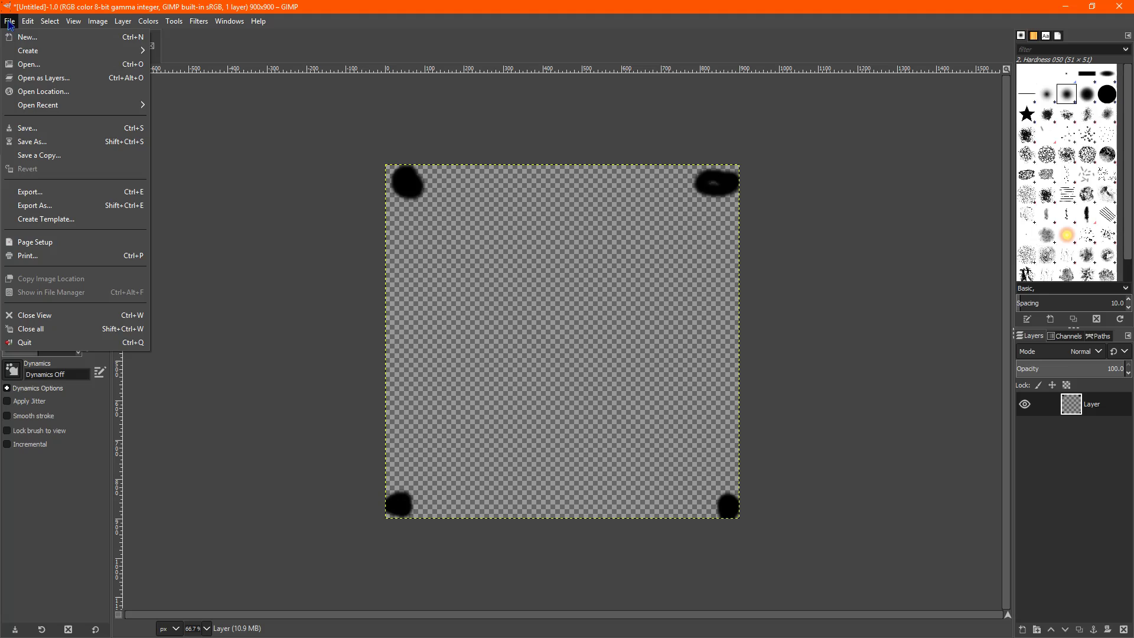
left_click(46, 142)
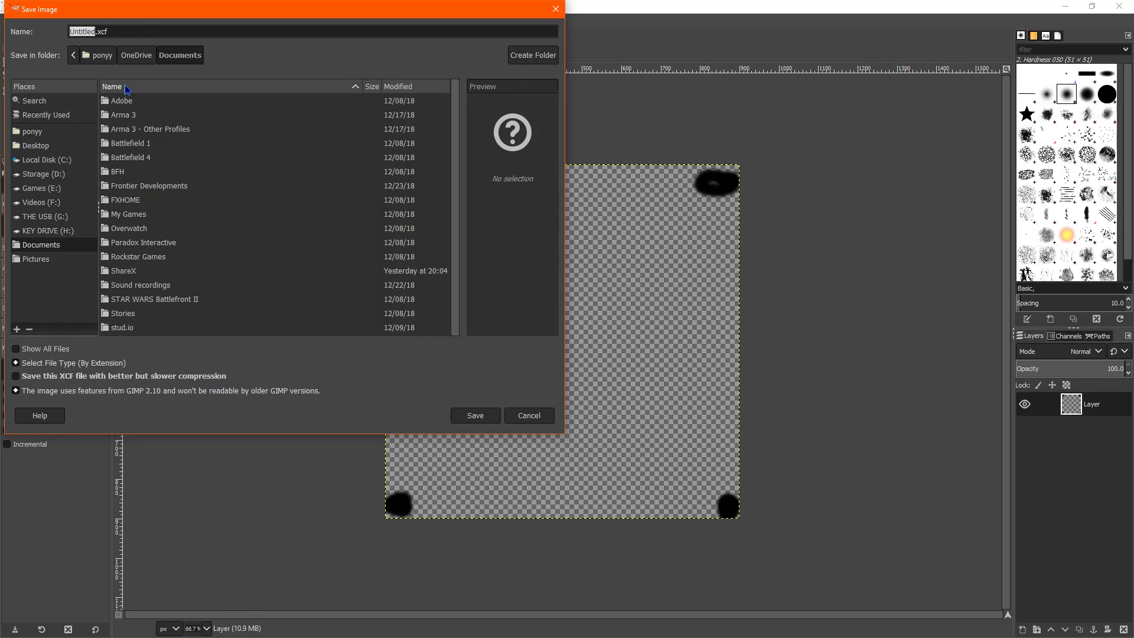
left_click_drag(151, 15, 366, 56)
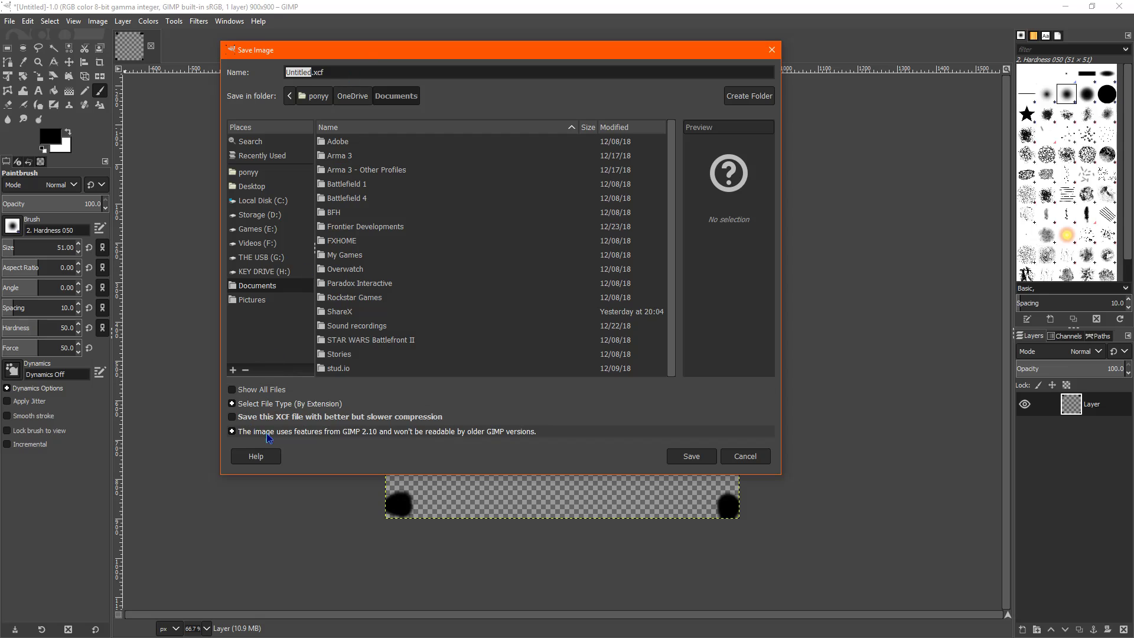
left_click(711, 463)
Step: Open the image export for Untitled.png and set the Desktop as the destination folder
left_click(10, 21)
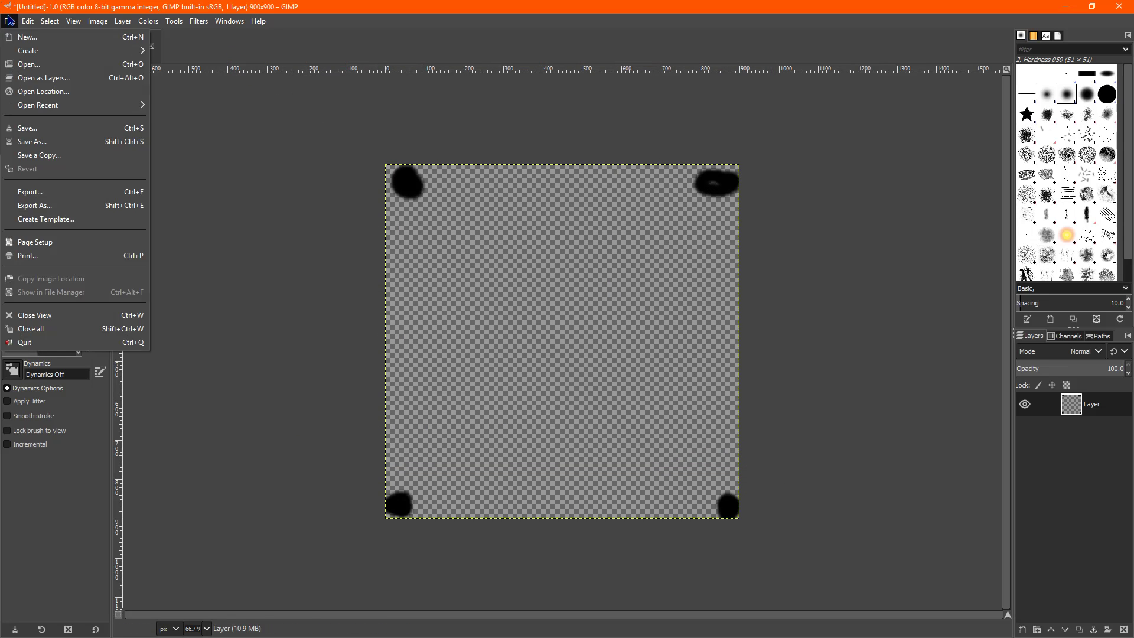
left_click(50, 205)
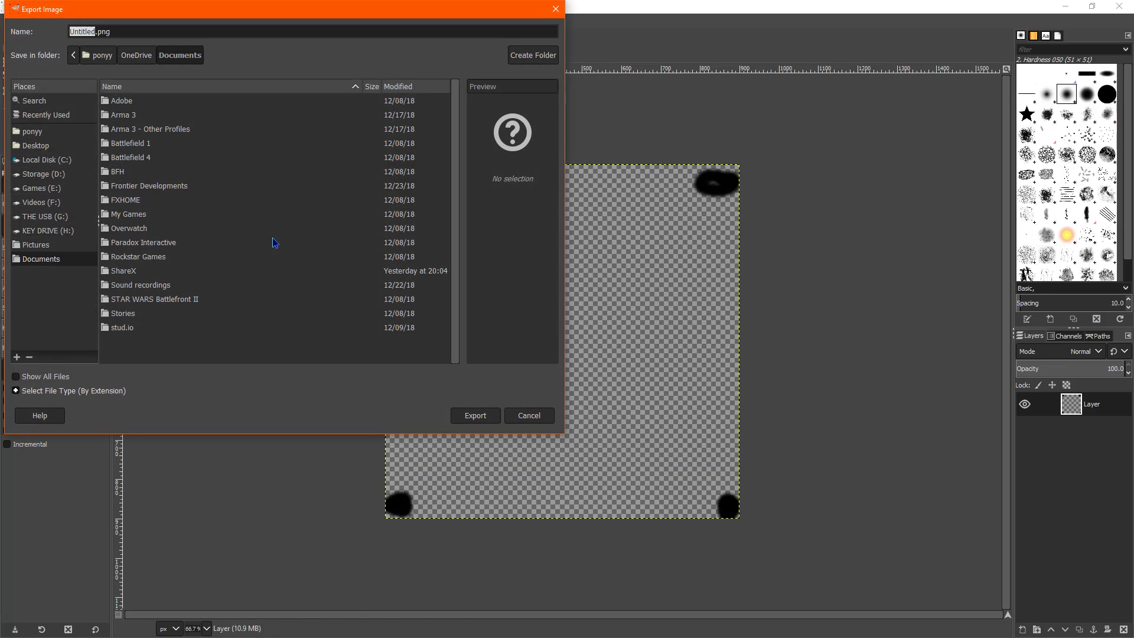
left_click_drag(247, 13, 504, 72)
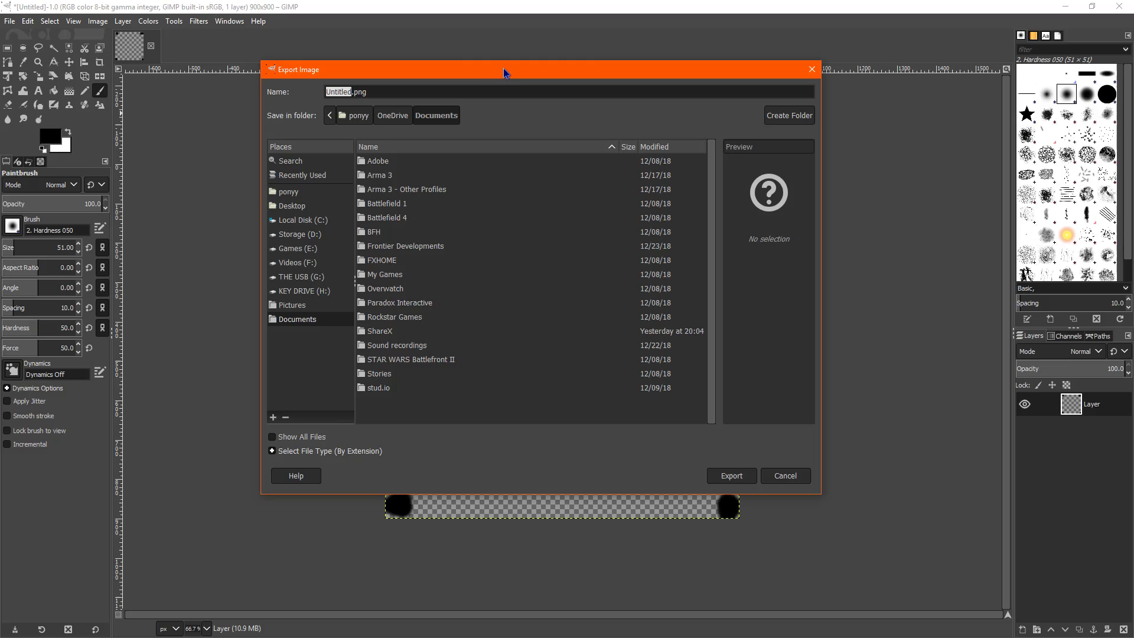
left_click(299, 206)
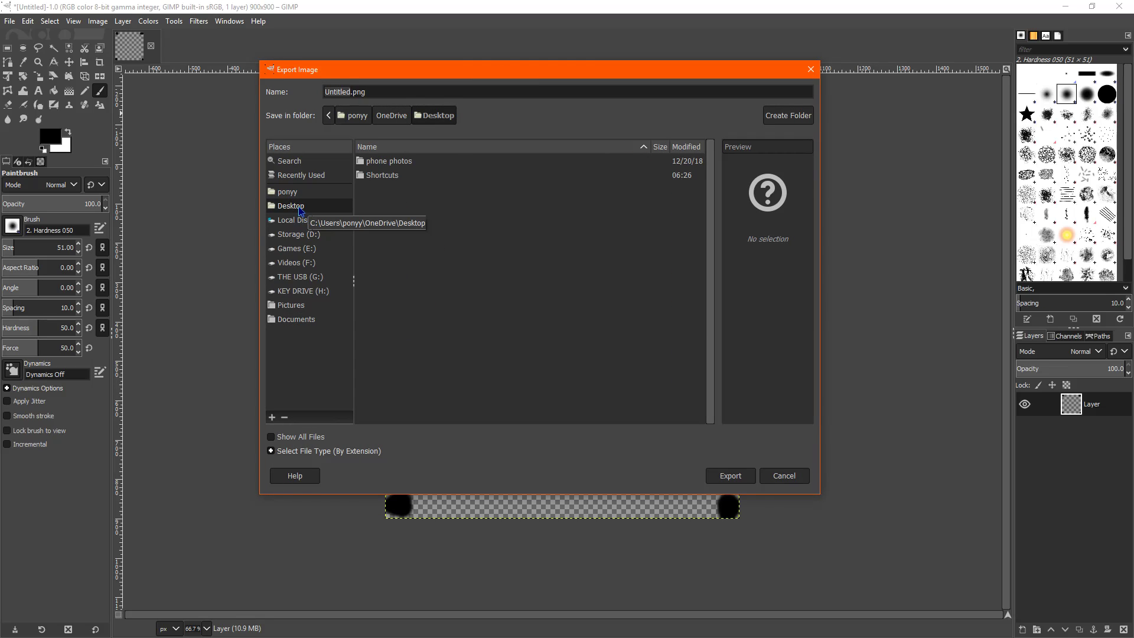
Step: Try to browse Local Disk (C:) as the export destination and dismiss the resulting dialogs
left_click(300, 220)
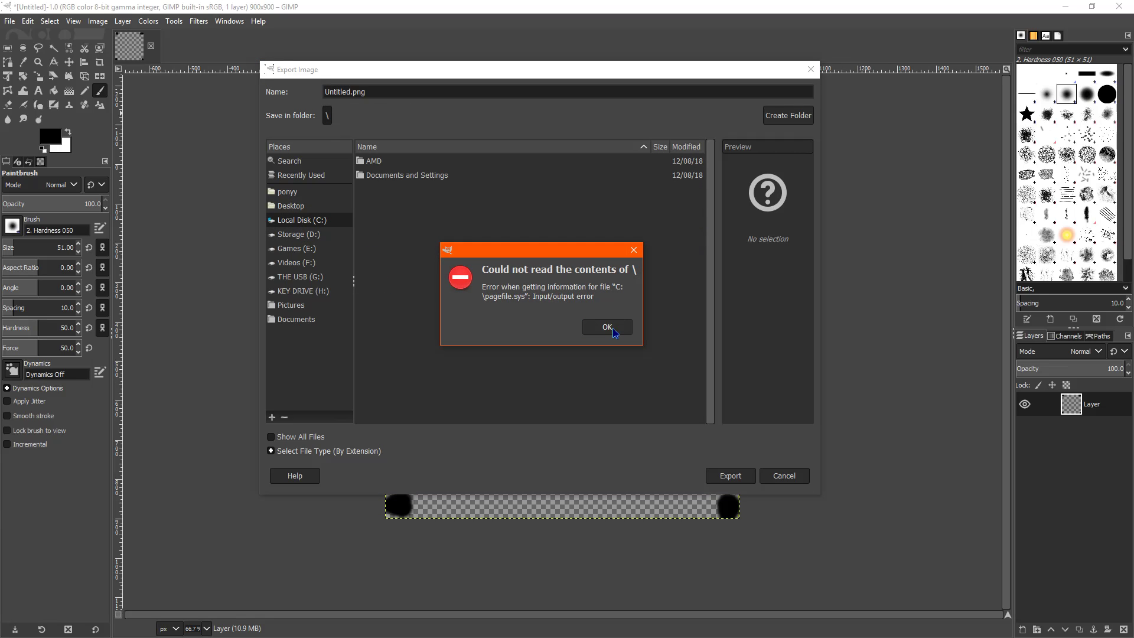
left_click(608, 328)
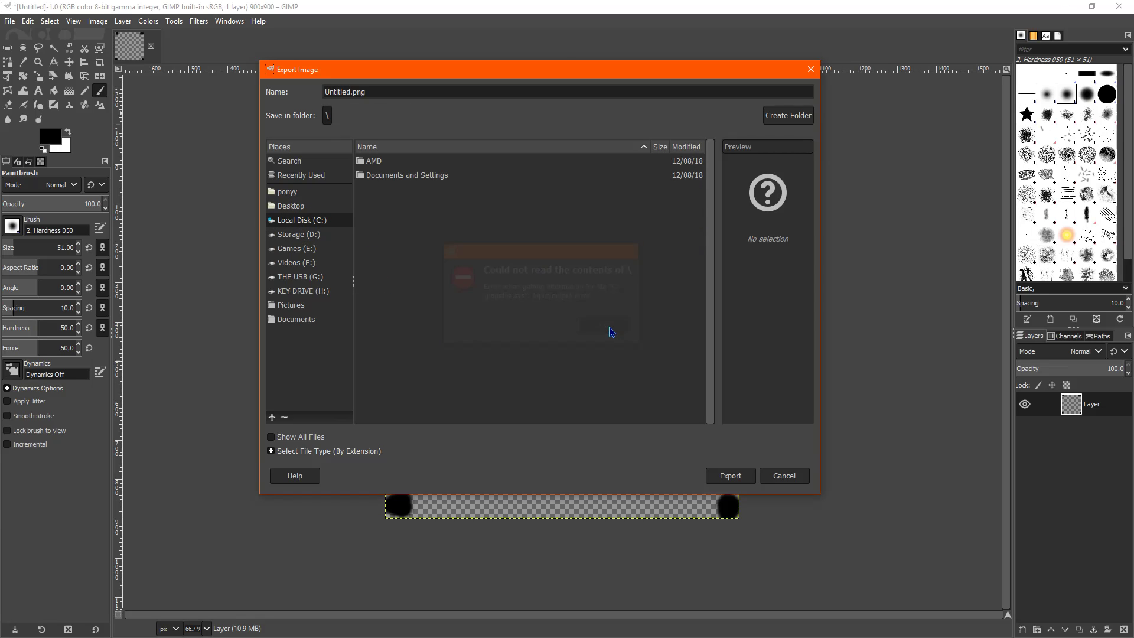
left_click(297, 236)
left_click(299, 221)
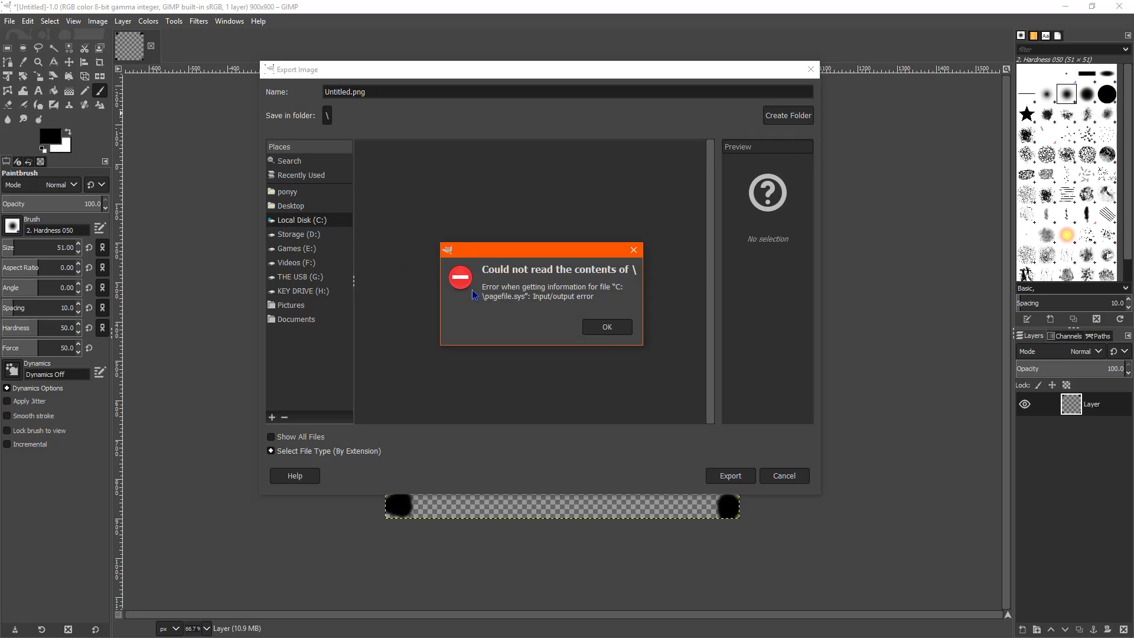
left_click(605, 328)
Step: Export the image to the Desktop as Untitled.png, keeping the default PNG options
left_click(282, 206)
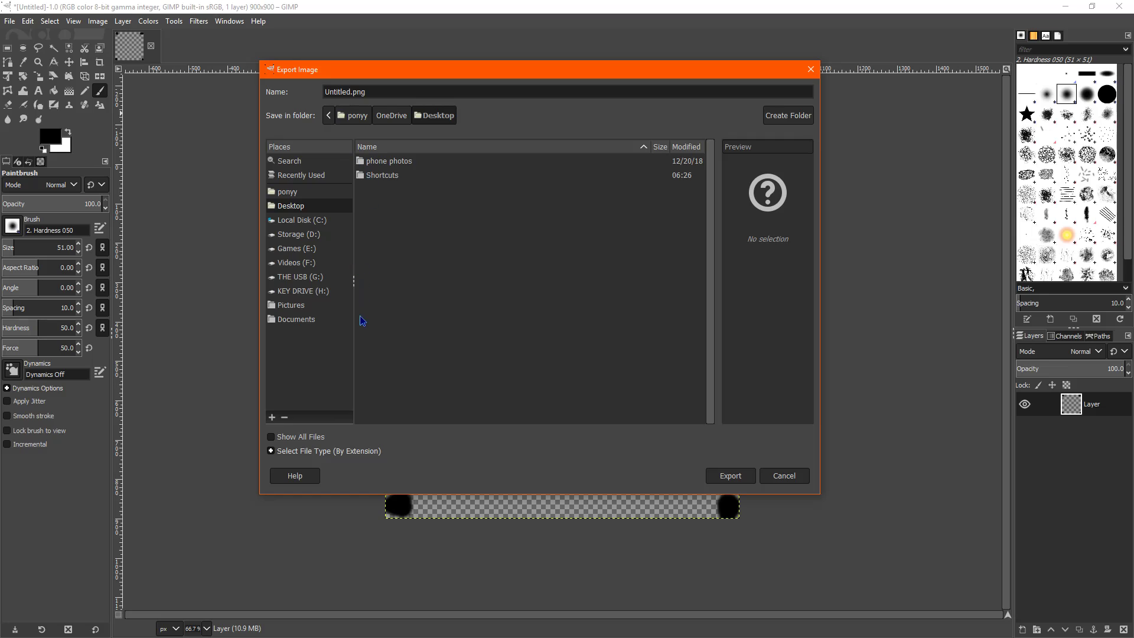
left_click(479, 248)
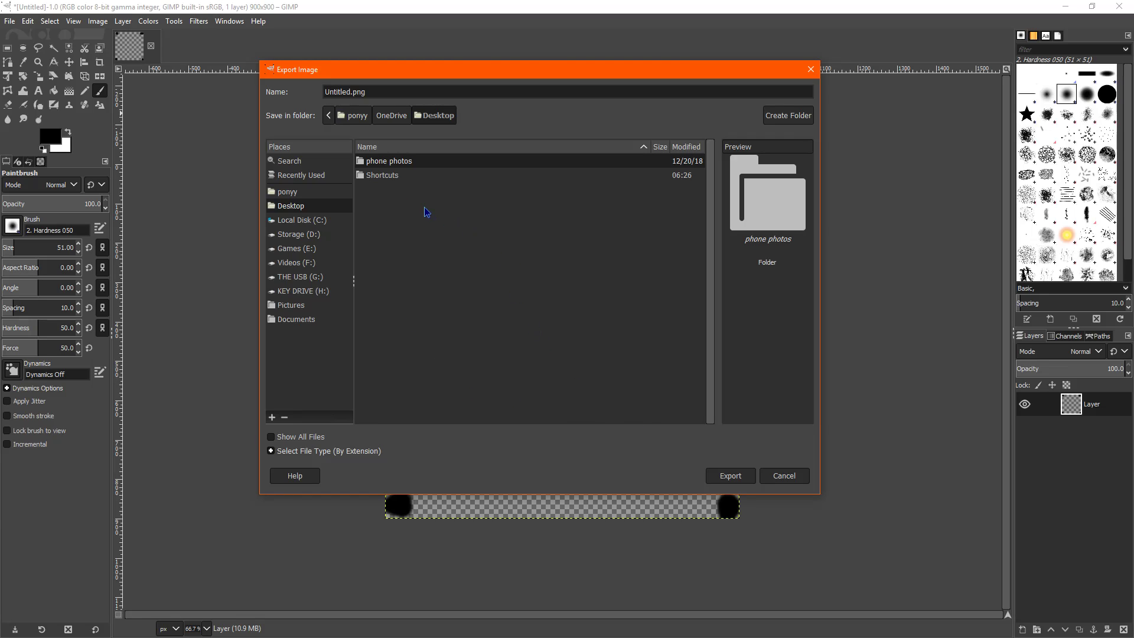
left_click(434, 125)
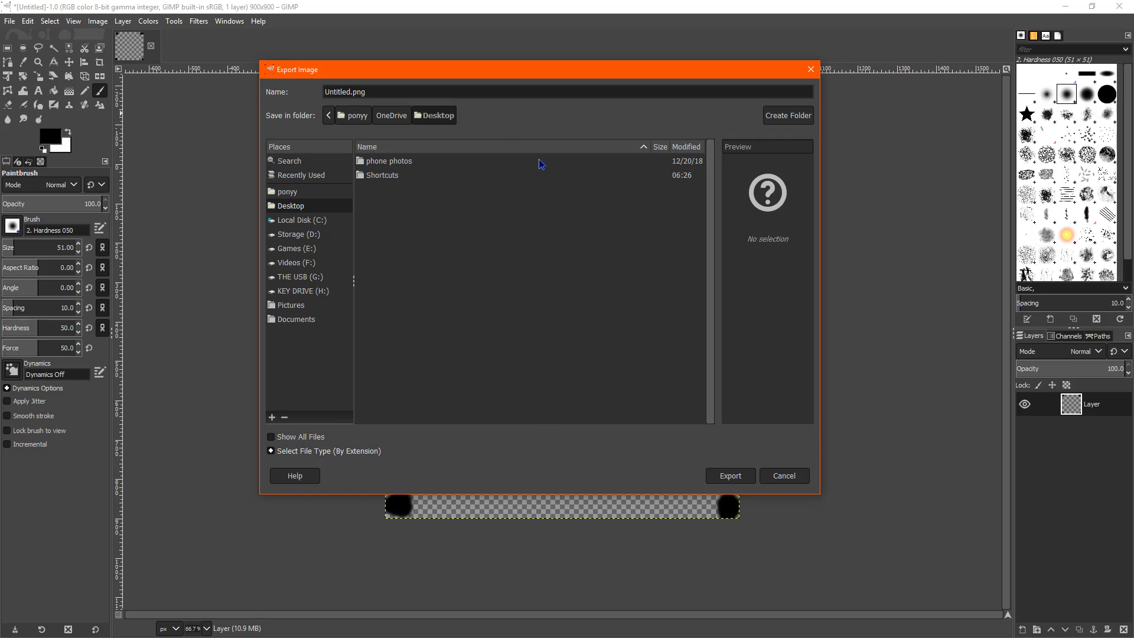
left_click(731, 475)
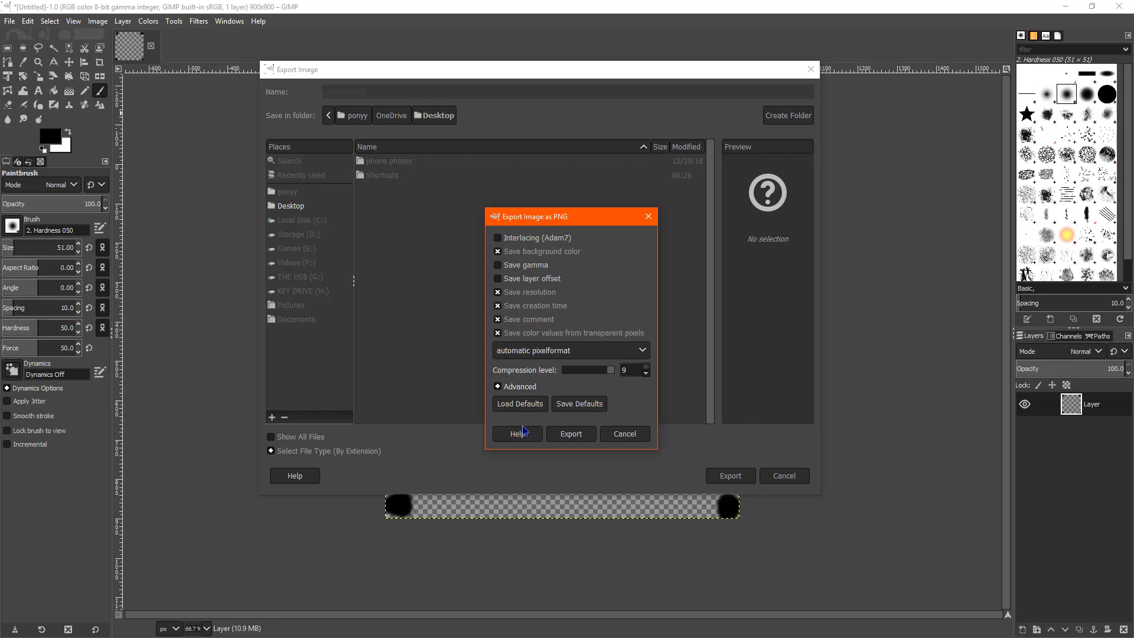
left_click(567, 435)
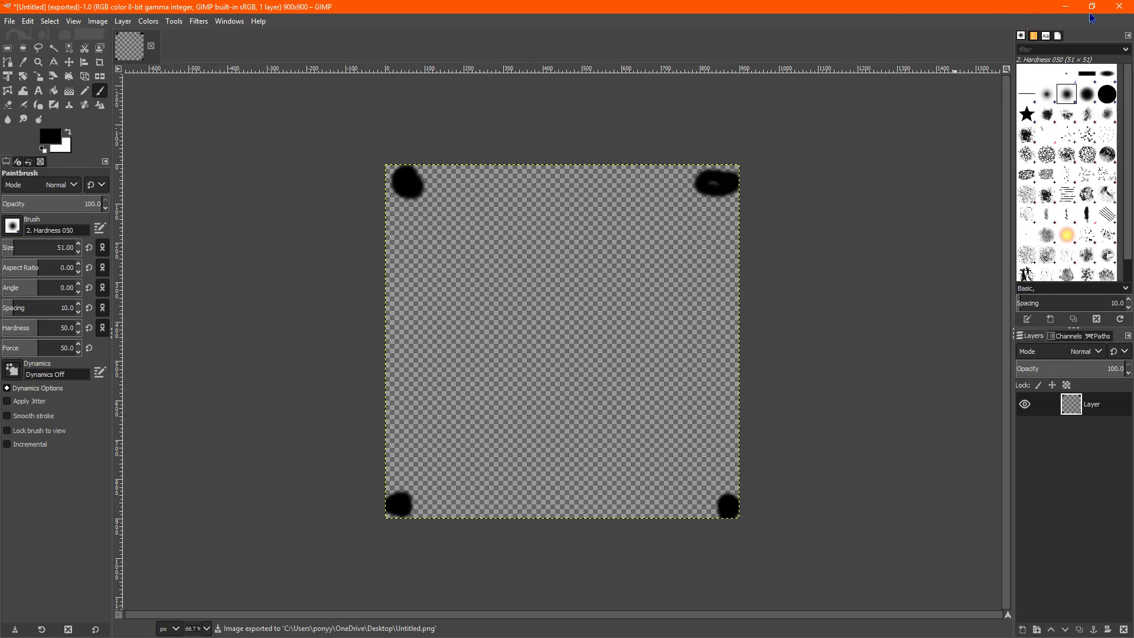
Step: Close GIMP and open the exported Untitled.png from the desktop in Paint 3D
left_click(1116, 12)
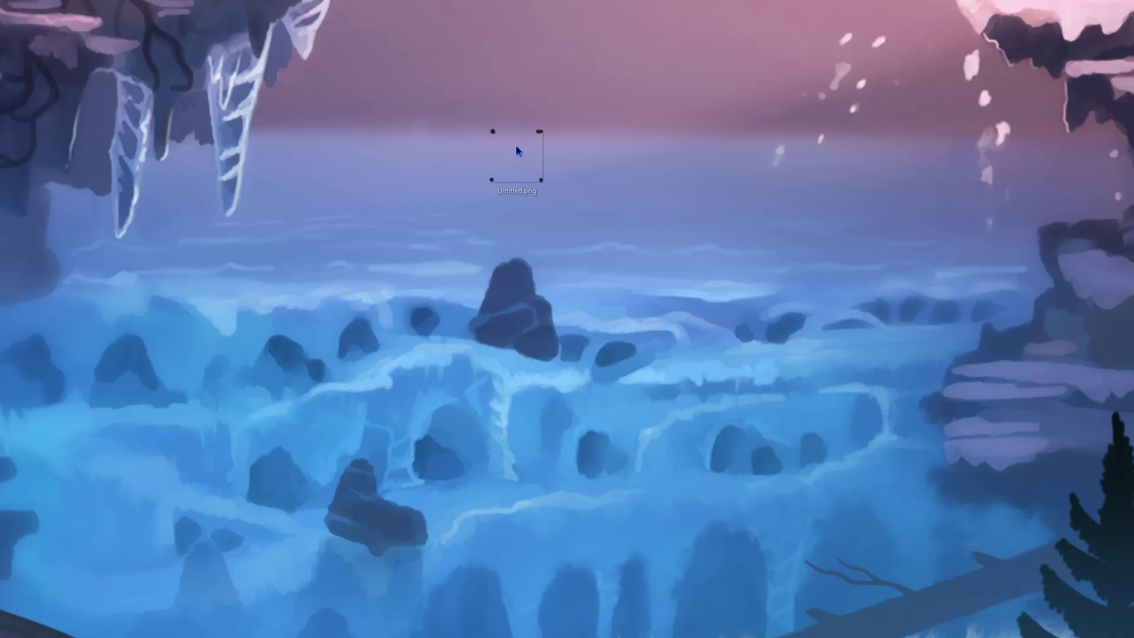
right_click(557, 130)
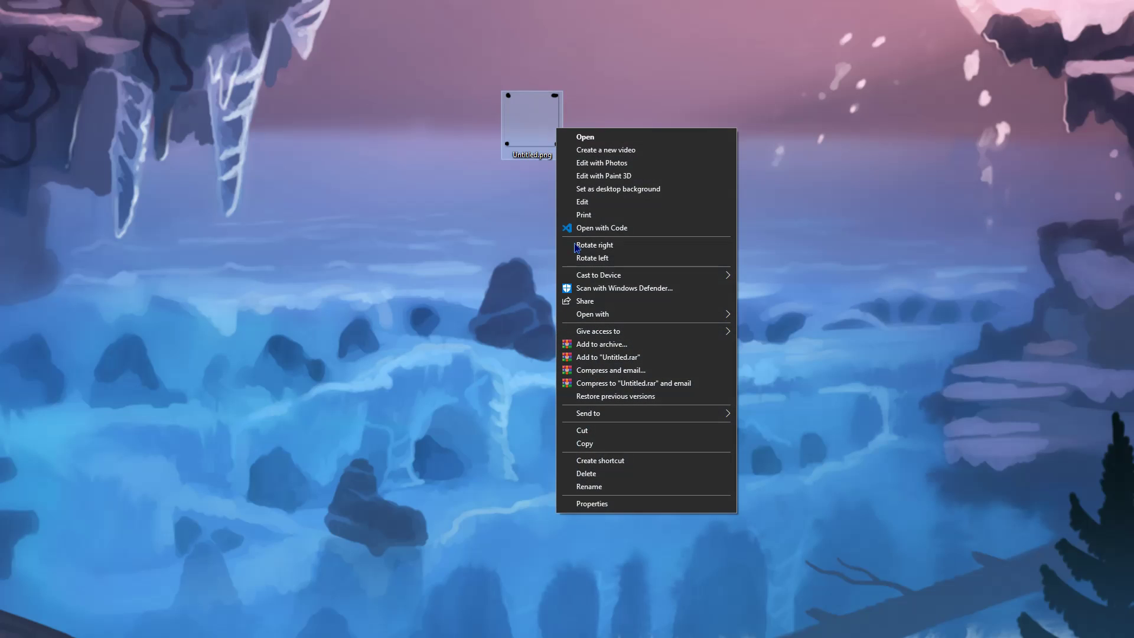
left_click(607, 178)
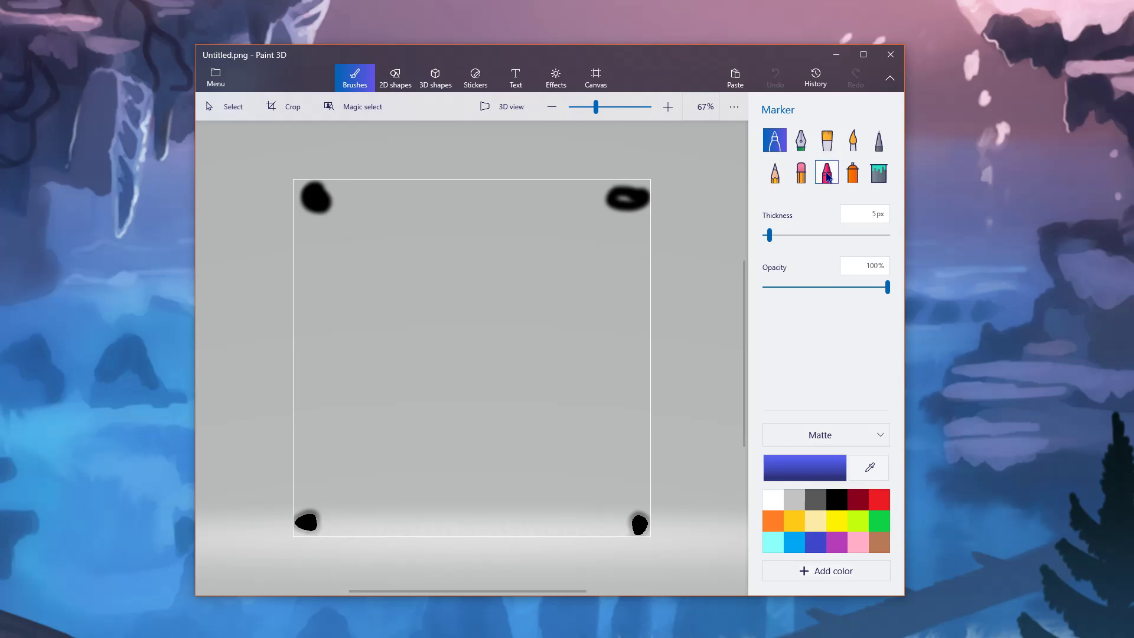
Step: Test the Crayon at 20 px in light blue with diagonal strokes across the middle of the canvas, and undo them
left_click(828, 175)
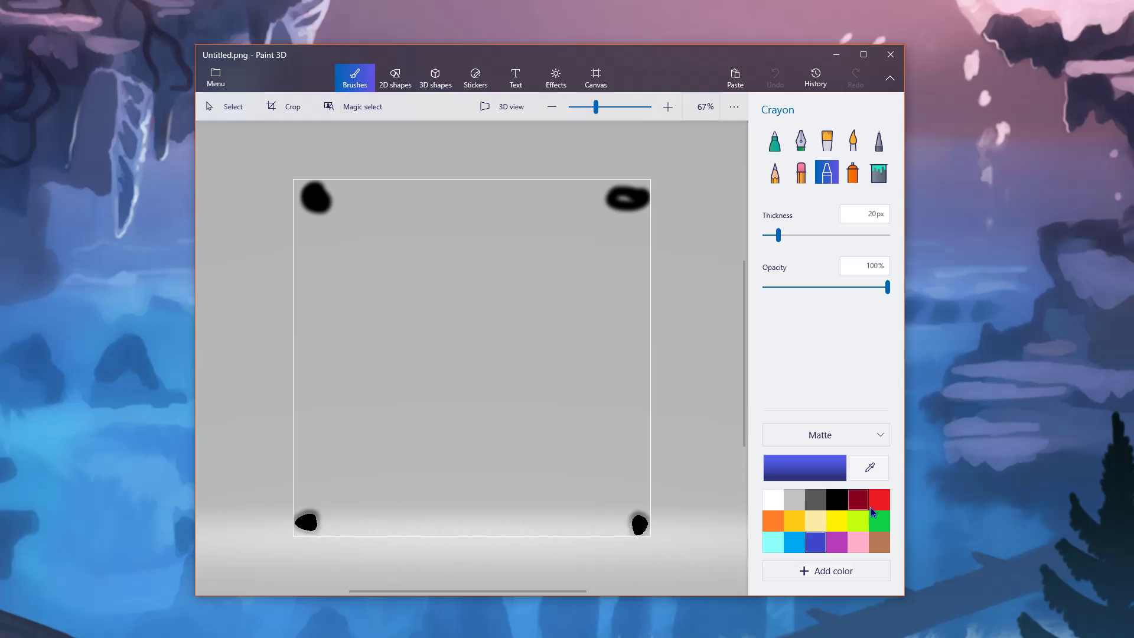
left_click(792, 544)
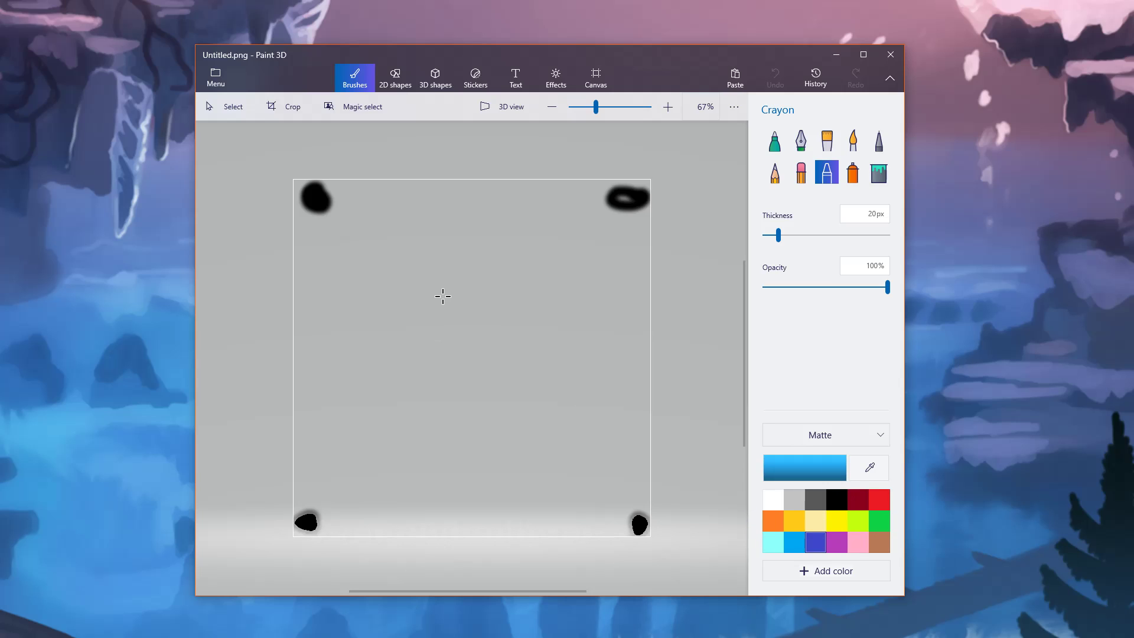
left_click_drag(434, 292, 523, 411)
mouse_move(433, 297)
left_mouse_down()
mouse_move(454, 322)
mouse_move(446, 295)
mouse_move(464, 341)
mouse_move(456, 318)
left_mouse_up()
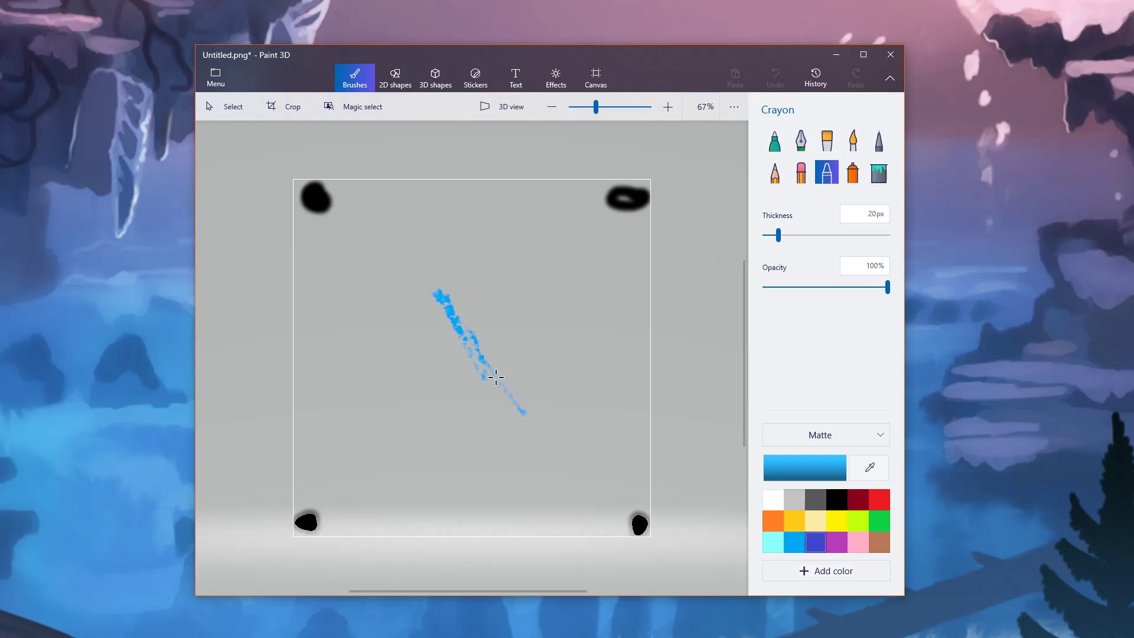
mouse_move(496, 376)
left_mouse_down()
mouse_move(523, 429)
mouse_move(482, 377)
mouse_move(504, 403)
left_mouse_up()
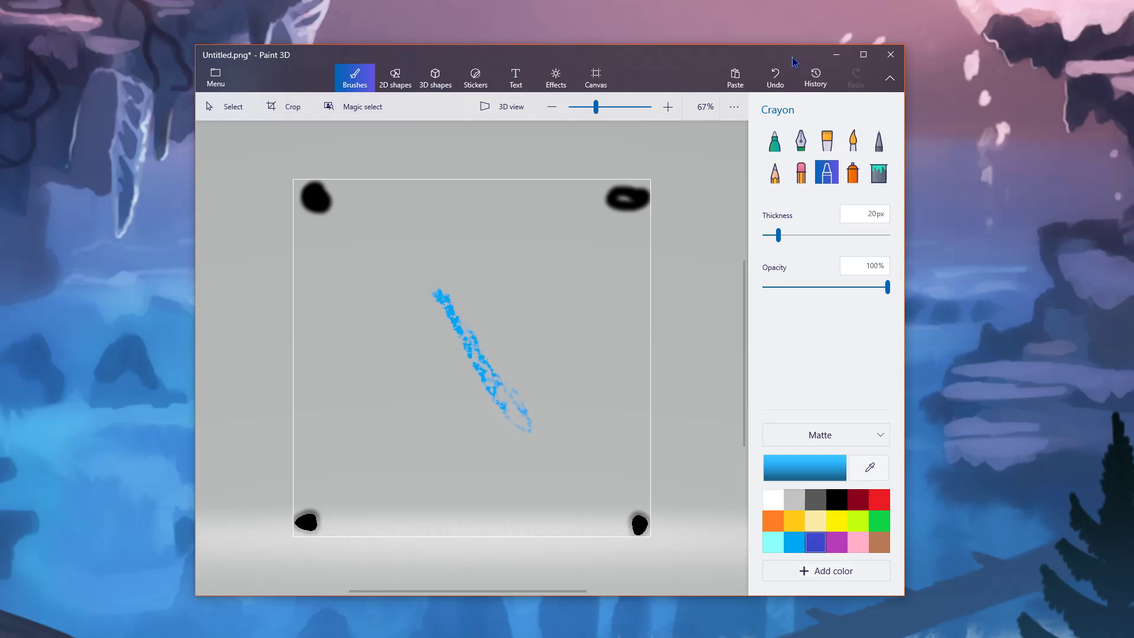
left_click(774, 78)
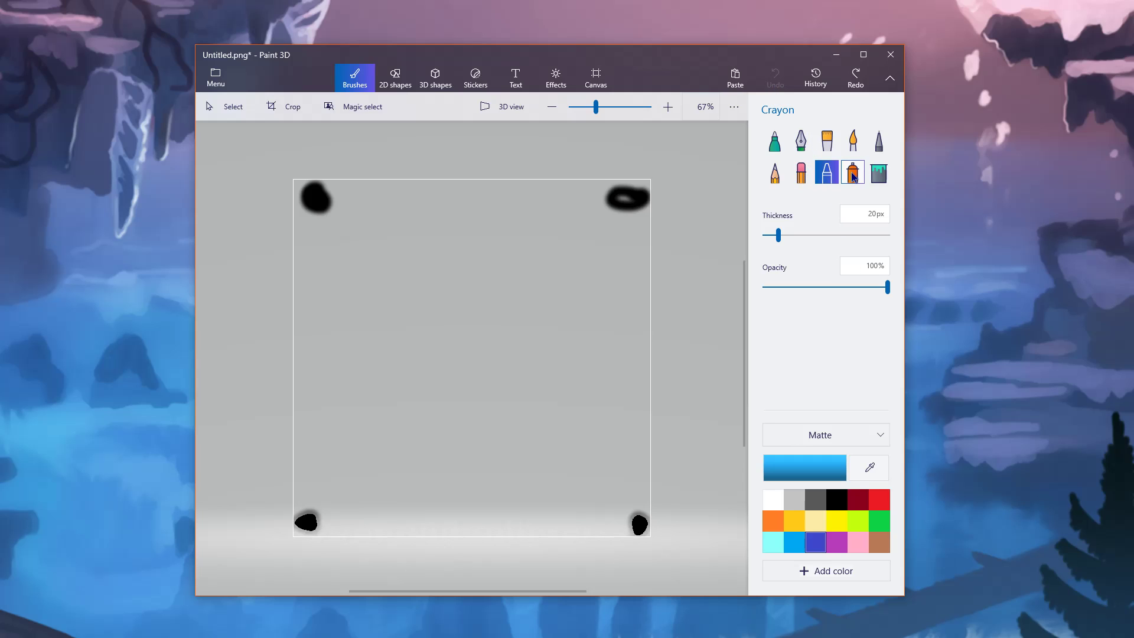
Step: Test the Pixel pen at 5 px with a few light-blue strokes in the middle of the canvas, and undo them
left_click(877, 146)
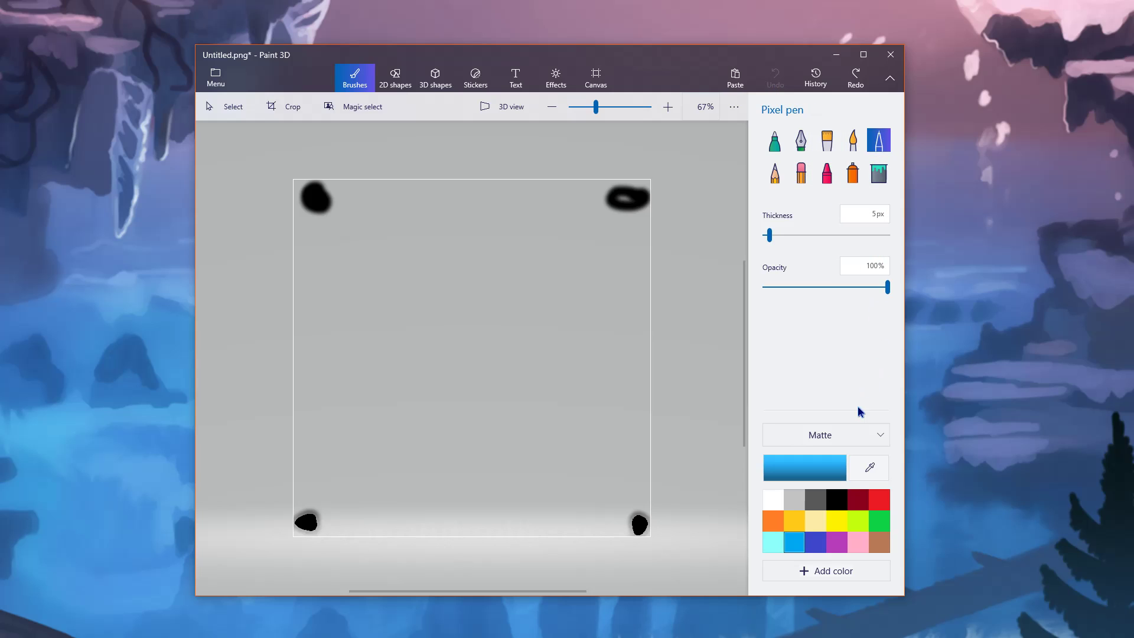
left_click_drag(413, 277, 498, 396)
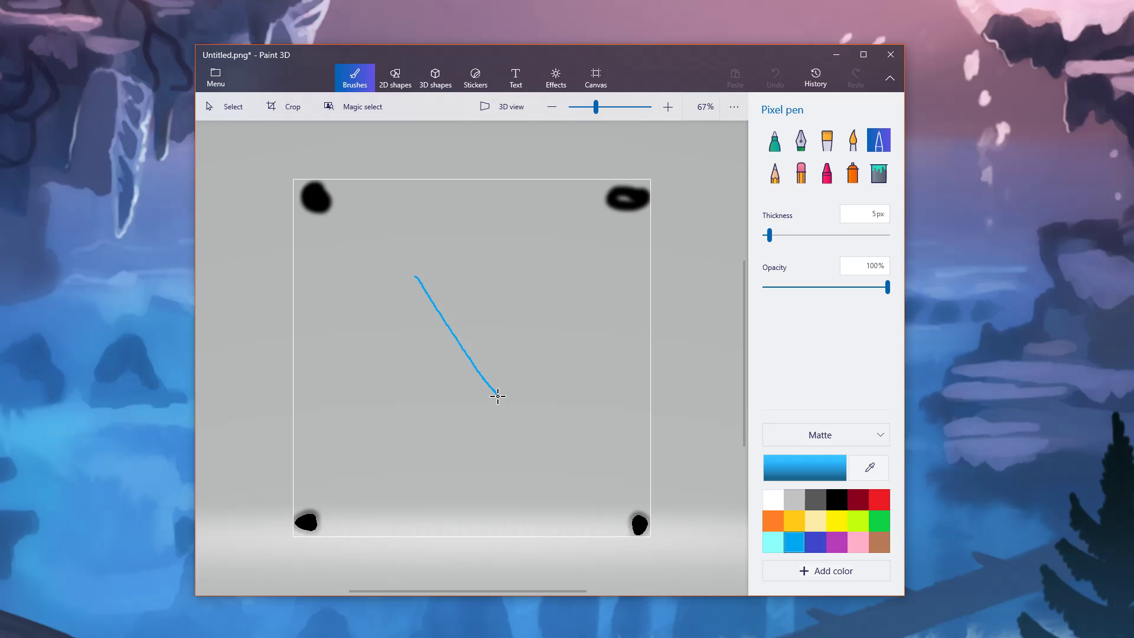
left_click_drag(418, 274, 459, 293)
left_click_drag(413, 278, 415, 313)
left_click(775, 77)
left_click(775, 77)
left_click(774, 77)
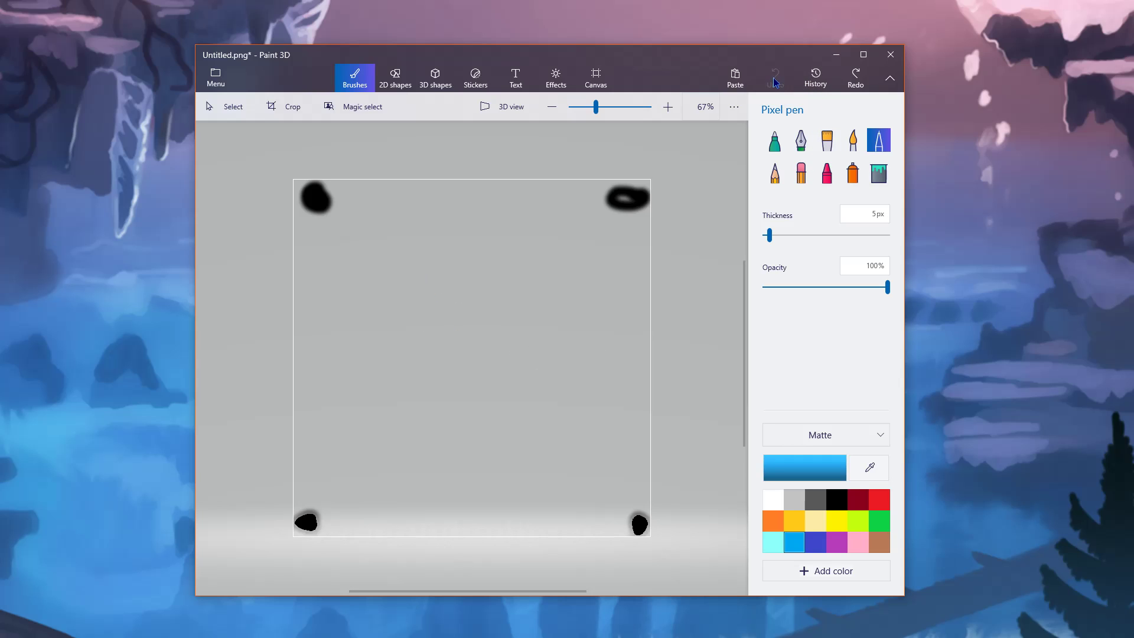
Step: Draw one light-blue test stroke with the 5 px Marker and one with the 6 px Pencil, undoing each
left_click(774, 140)
left_click_drag(491, 290, 546, 402)
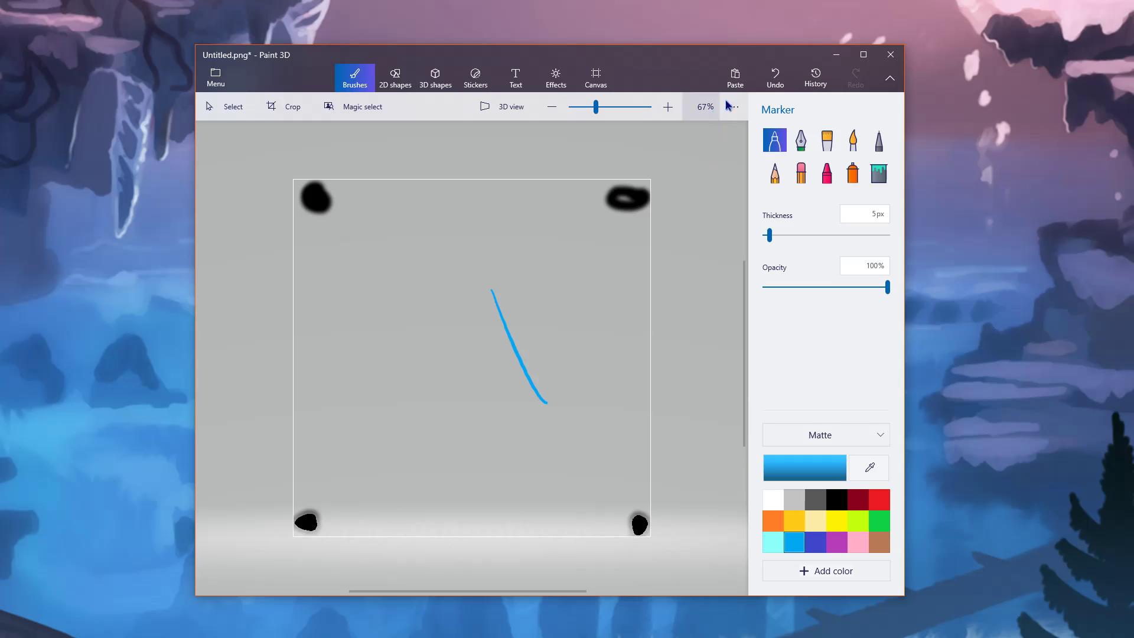
left_click(775, 77)
left_click(774, 173)
left_click_drag(492, 271, 530, 360)
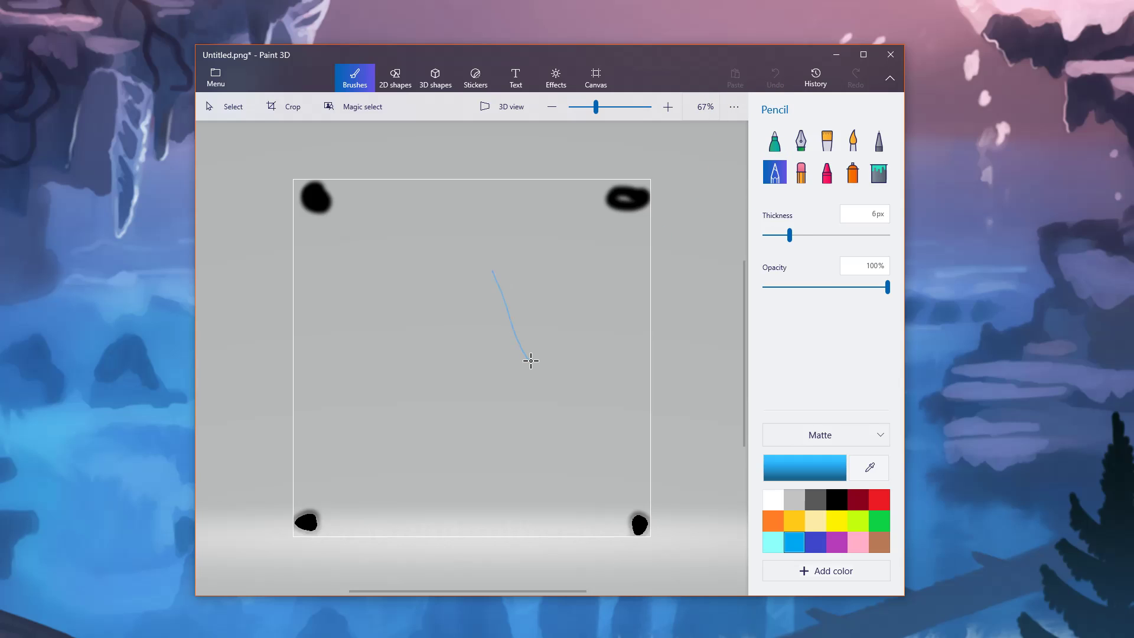
left_click(774, 77)
Step: Draw a light-blue test stroke with the Oil brush at 50 px and undo it
left_click(826, 140)
left_click_drag(447, 277, 469, 358)
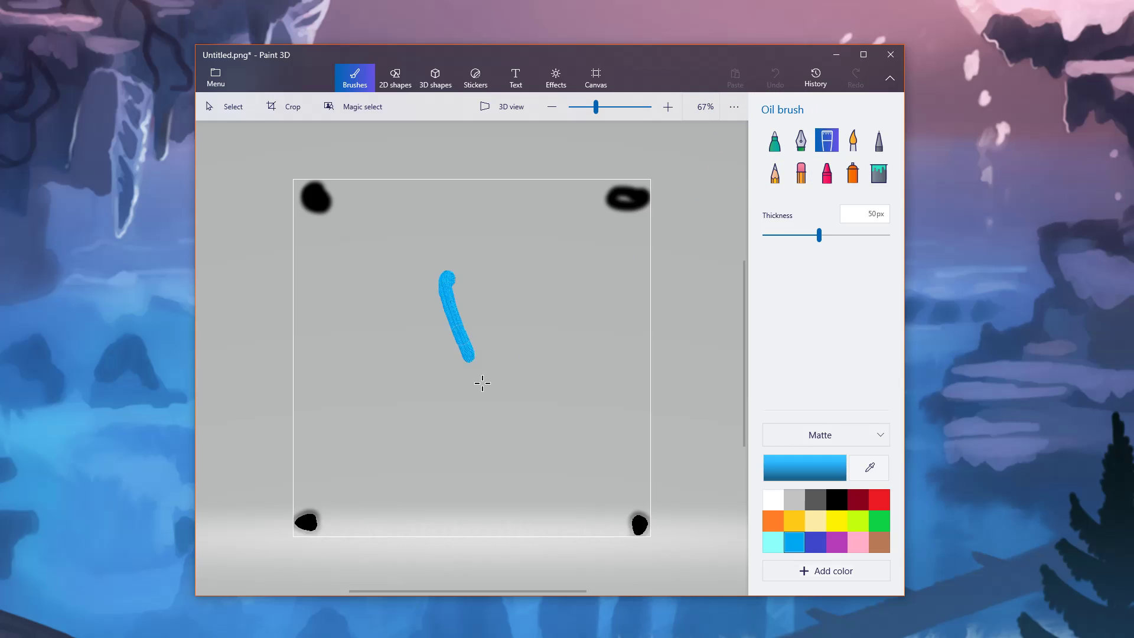
left_click(775, 77)
Step: Test the Watercolor brush at 50 px and 75% opacity, and again at 200 px and 100% opacity, undoing both strokes
left_click(852, 140)
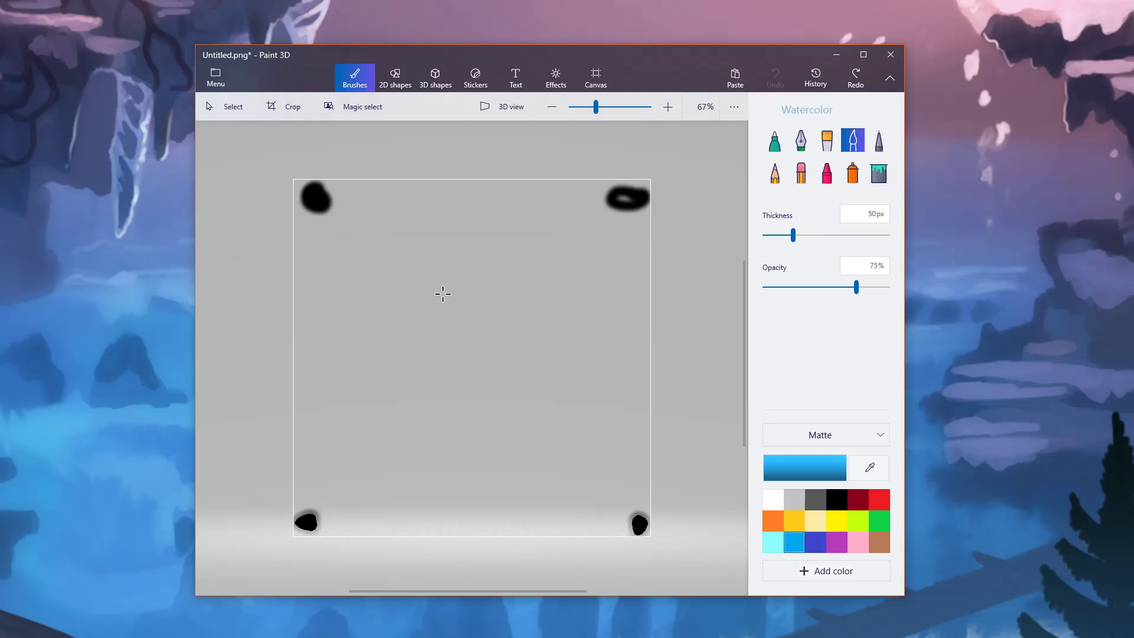
left_click_drag(442, 294, 533, 388)
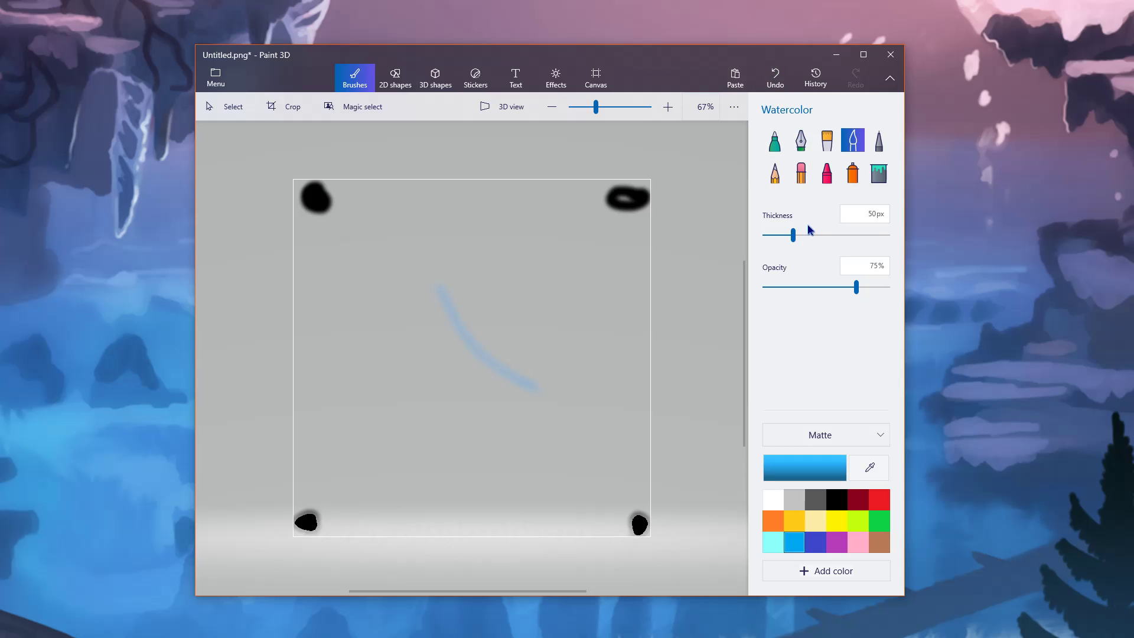
left_click_drag(793, 235, 889, 235)
left_click_drag(862, 292, 888, 288)
left_click(776, 78)
key("ctrl+y")
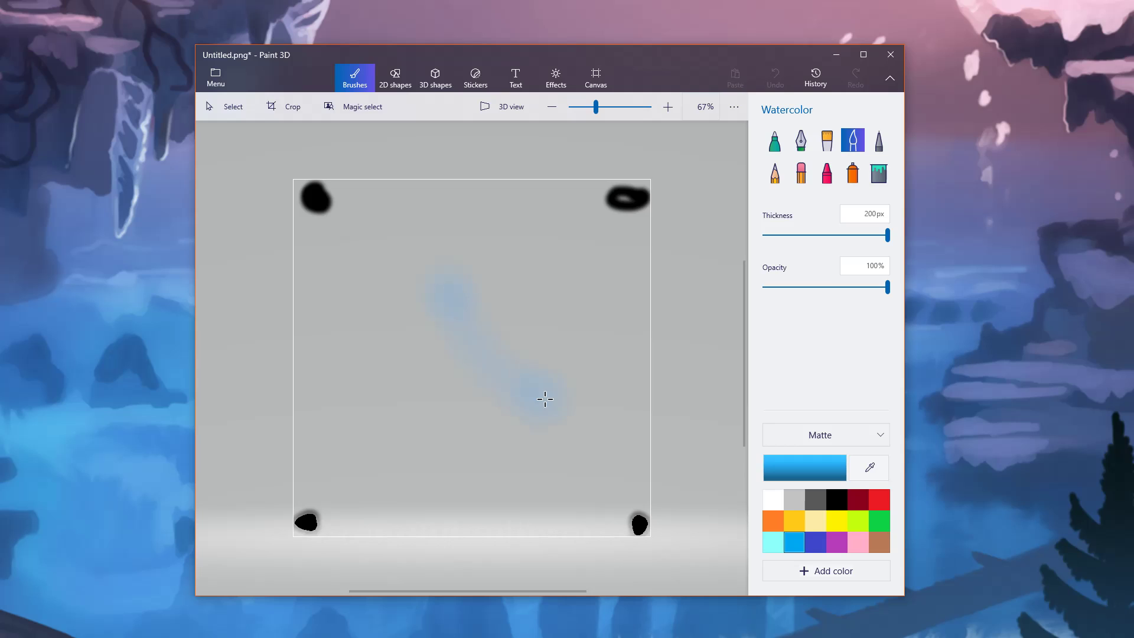
left_click(775, 78)
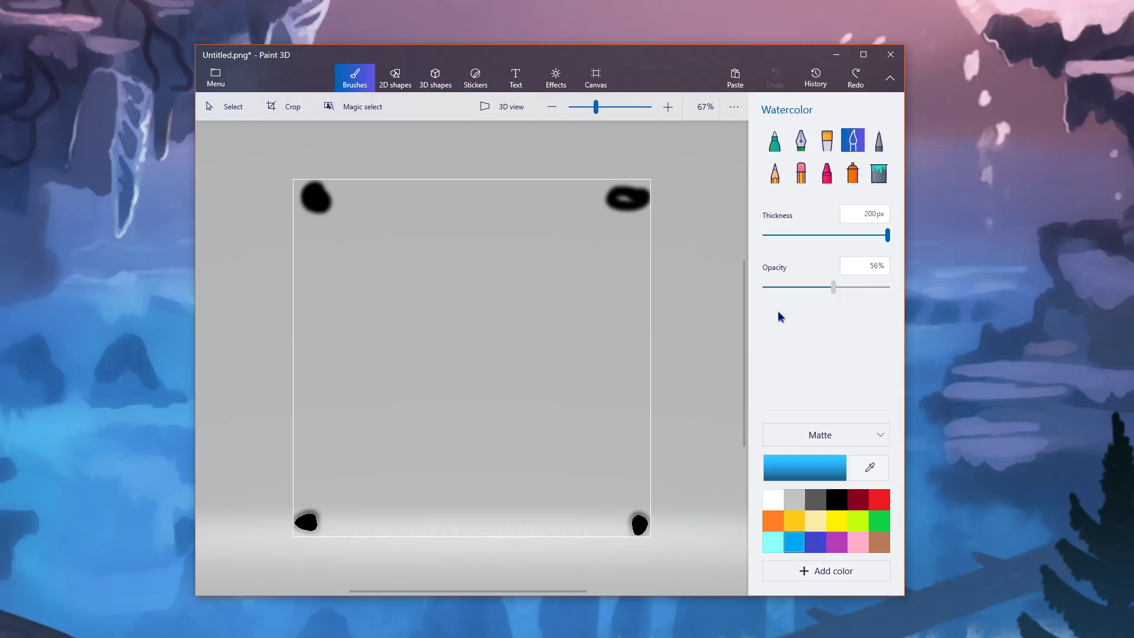
Step: Test the Watercolor brush at its lowest opacity, undo the stroke, and restore 200 px thickness and 100% opacity
left_click(764, 287)
left_click_drag(420, 317, 514, 392)
left_click_drag(767, 289, 887, 288)
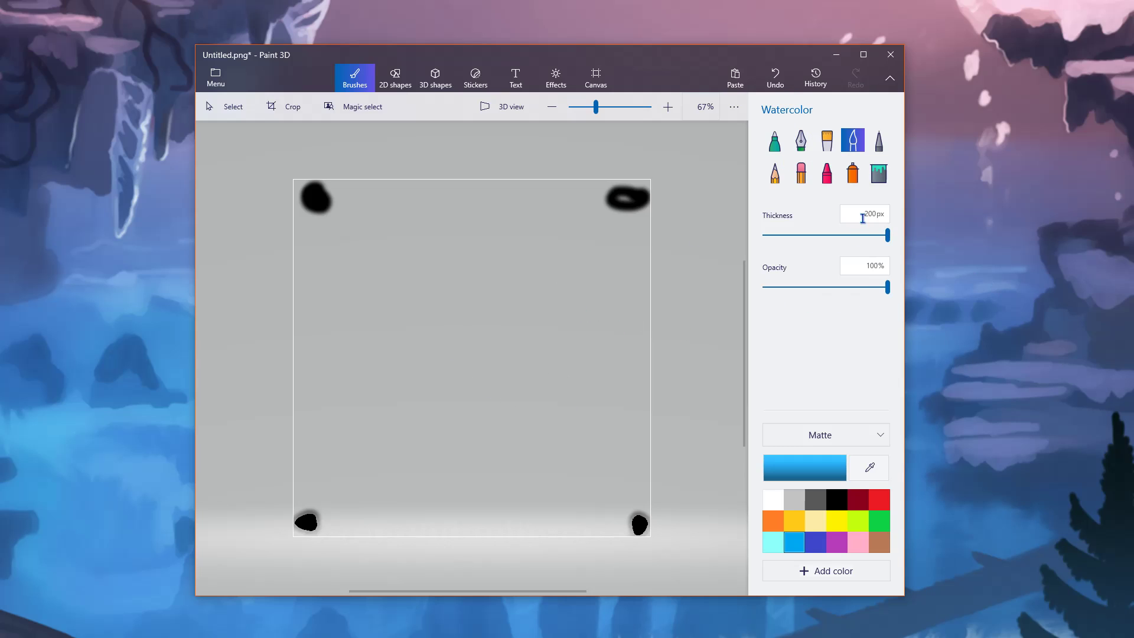
left_click(765, 235)
left_click_drag(858, 243, 1024, 244)
left_click(783, 80)
Step: View the brush material finishes, keep Matte, draw a light-blue Watercolor test stroke at 200 px and 100% opacity, and undo it
left_click(827, 434)
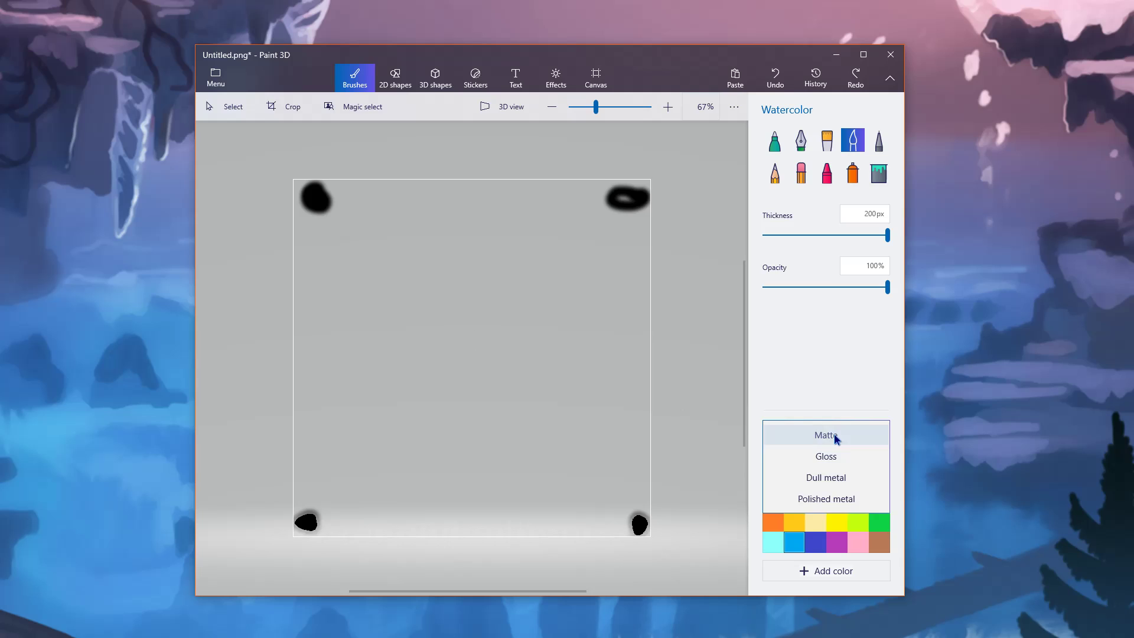
left_click(837, 354)
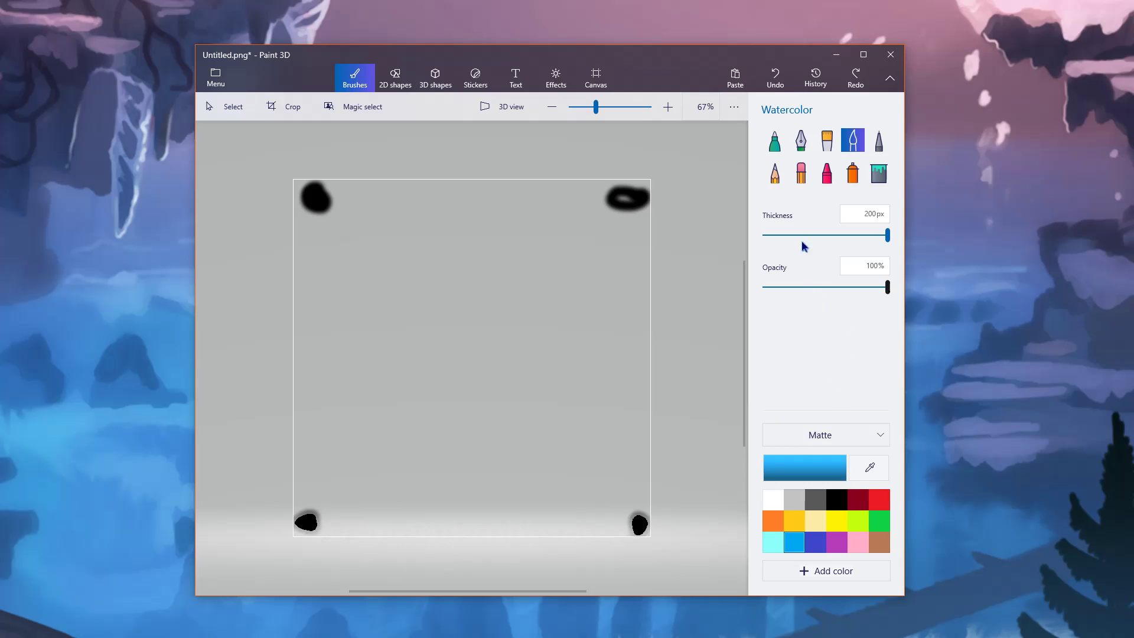
mouse_move(450, 270)
left_mouse_down()
mouse_move(456, 307)
mouse_move(444, 275)
left_mouse_up()
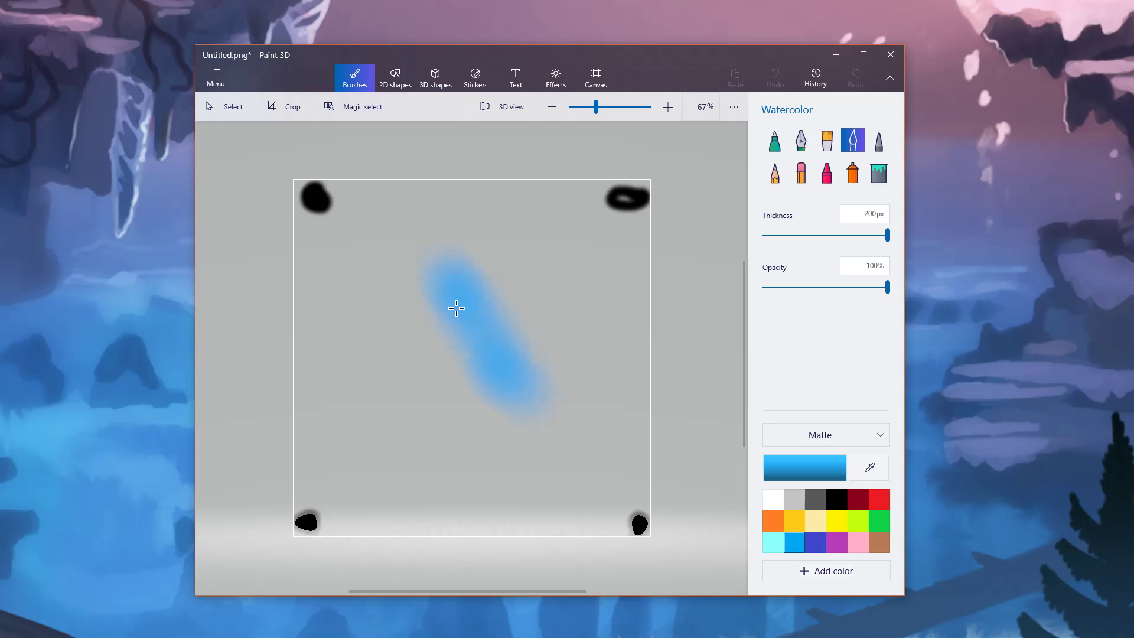
left_click(775, 78)
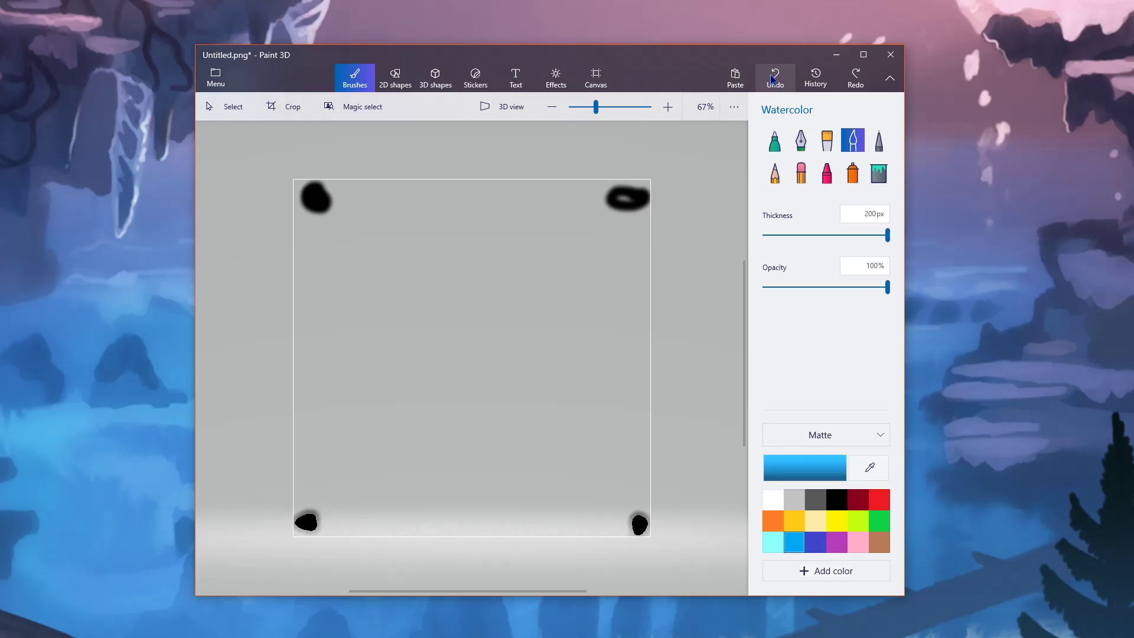
Step: Draw light-blue test strokes with the Oil brush at 50 px and at 100 px thickness, undoing each one
left_click(827, 141)
left_click_drag(426, 269, 515, 424)
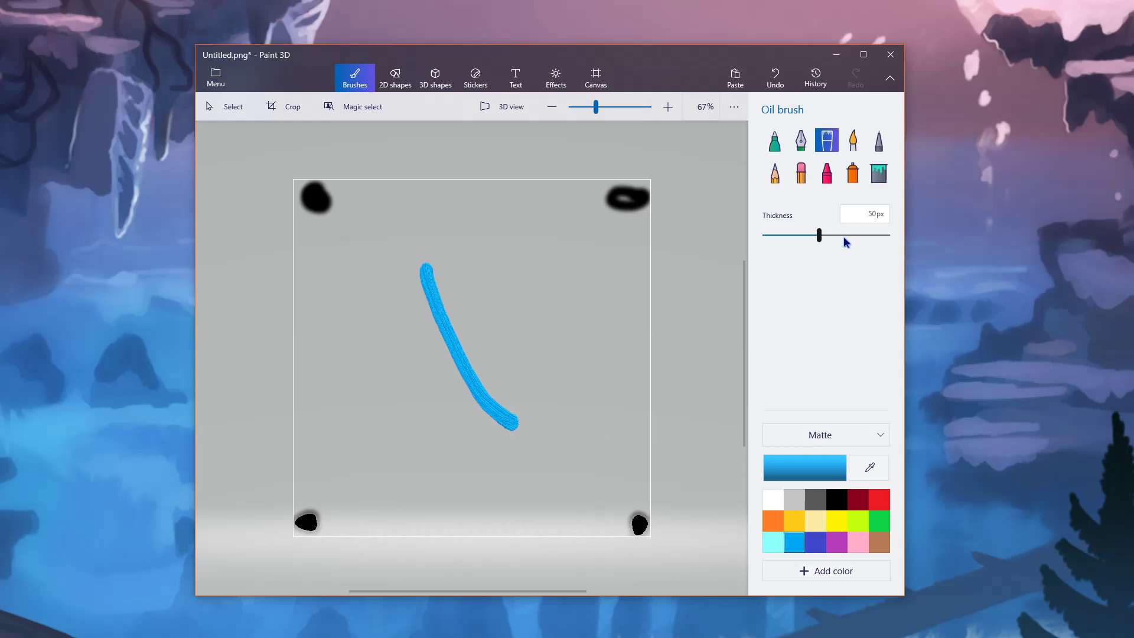
left_click_drag(845, 242, 888, 236)
left_click(775, 78)
left_click_drag(395, 255, 454, 367)
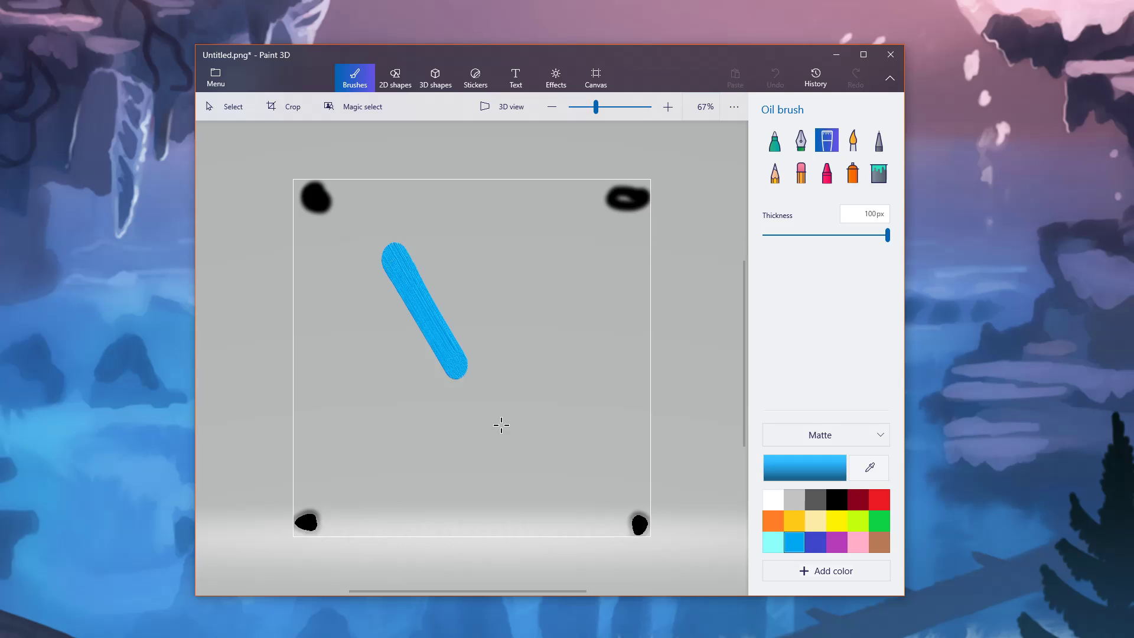
left_click(775, 78)
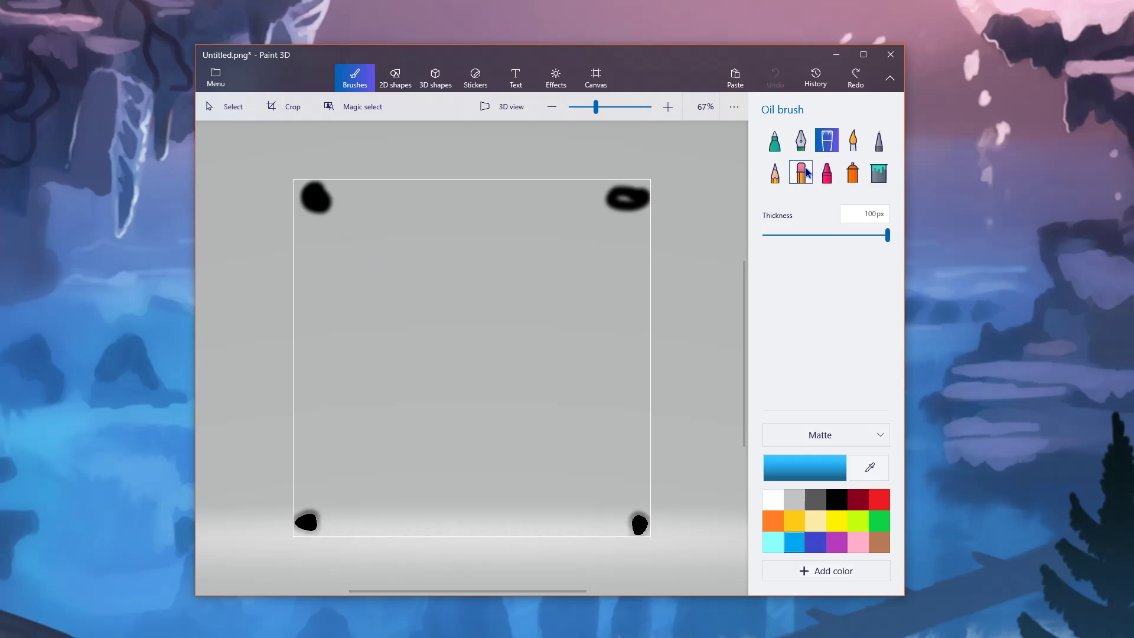
Step: Draw one light-blue test stroke with the Spray can at 75 px and 25% opacity and one with the 5 px Marker, undoing both
left_click(827, 173)
left_click(852, 173)
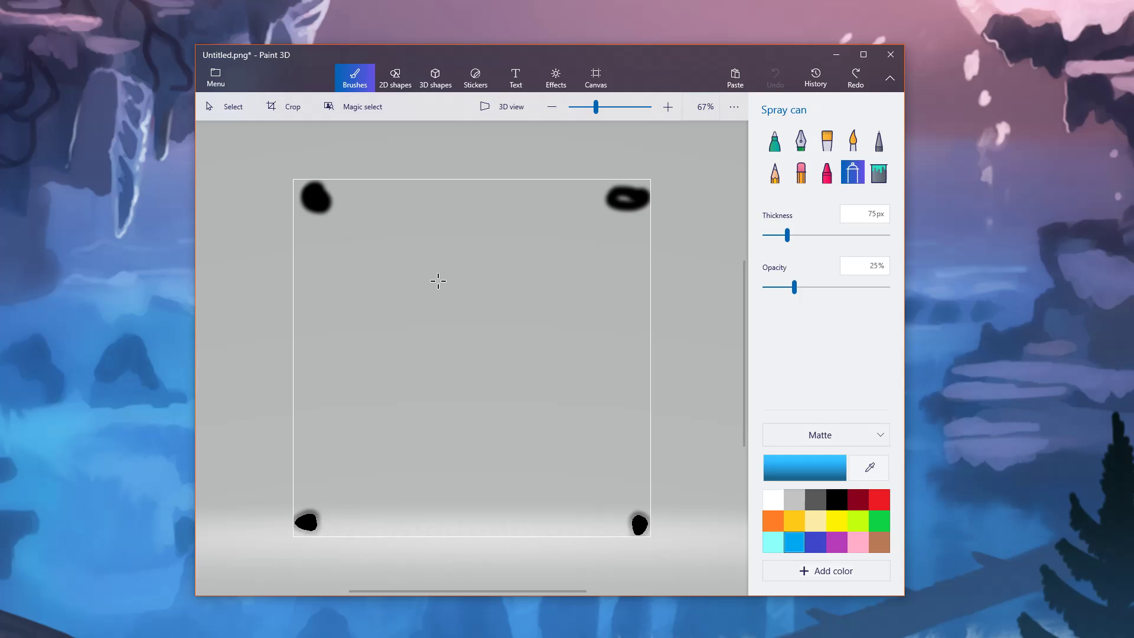
mouse_move(417, 263)
left_mouse_down()
mouse_move(489, 418)
mouse_move(430, 294)
mouse_move(463, 322)
mouse_move(501, 391)
left_mouse_up()
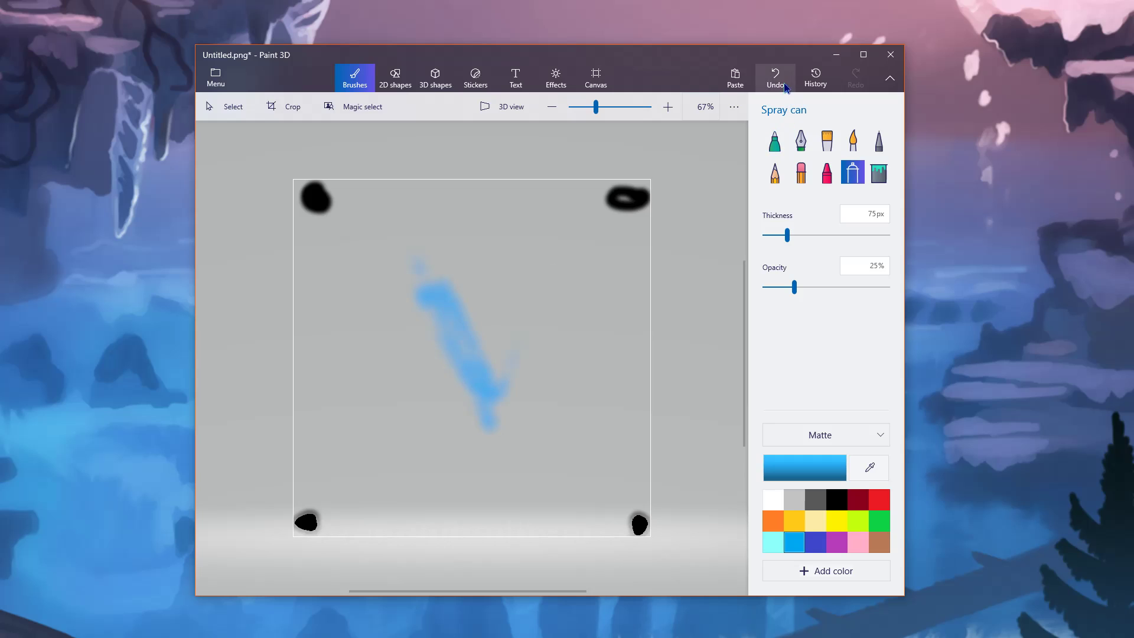
left_click(775, 78)
left_click(774, 140)
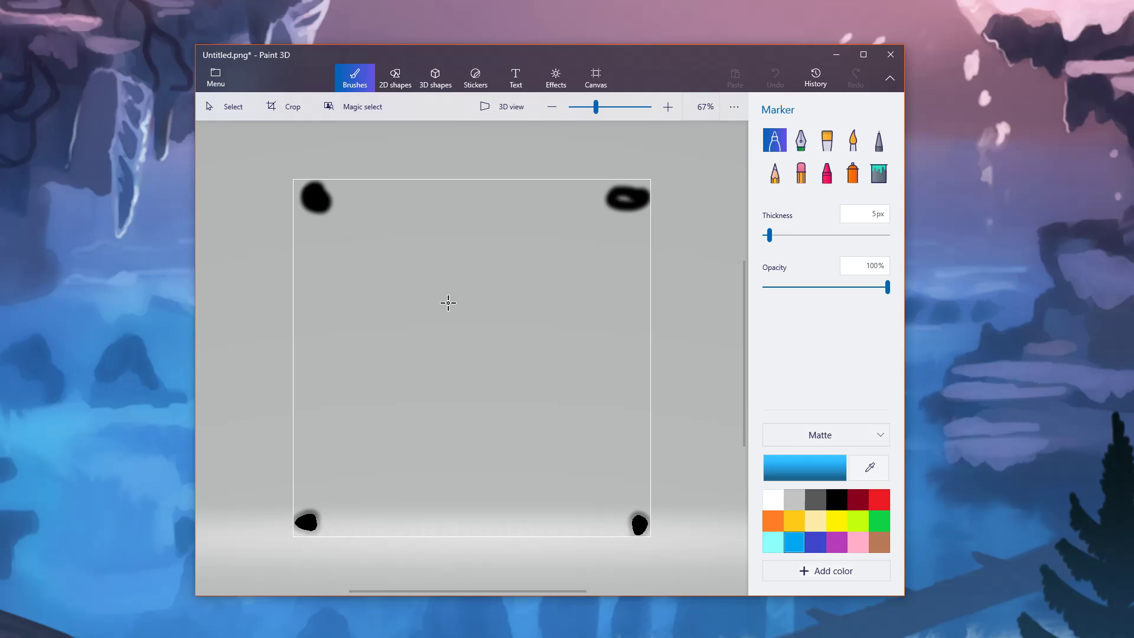
left_click_drag(448, 303, 531, 409)
left_click(775, 78)
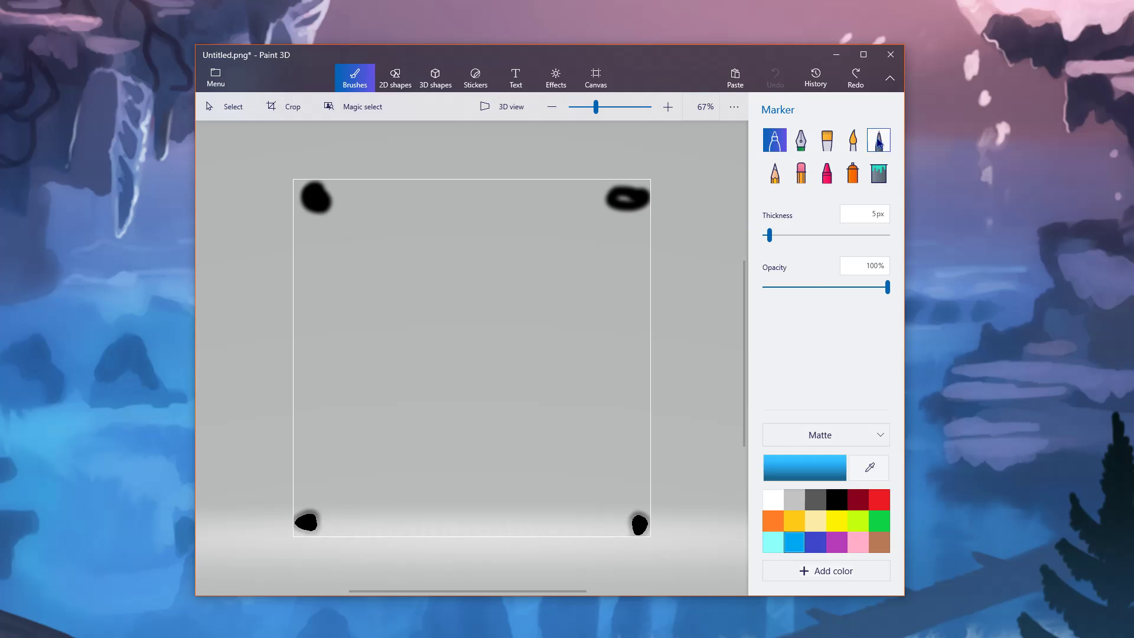
Step: Draw a light-blue stick figure with a round head in the middle of the canvas using the Pixel pen at 28 px thickness
left_click(878, 142)
left_click_drag(769, 235, 798, 235)
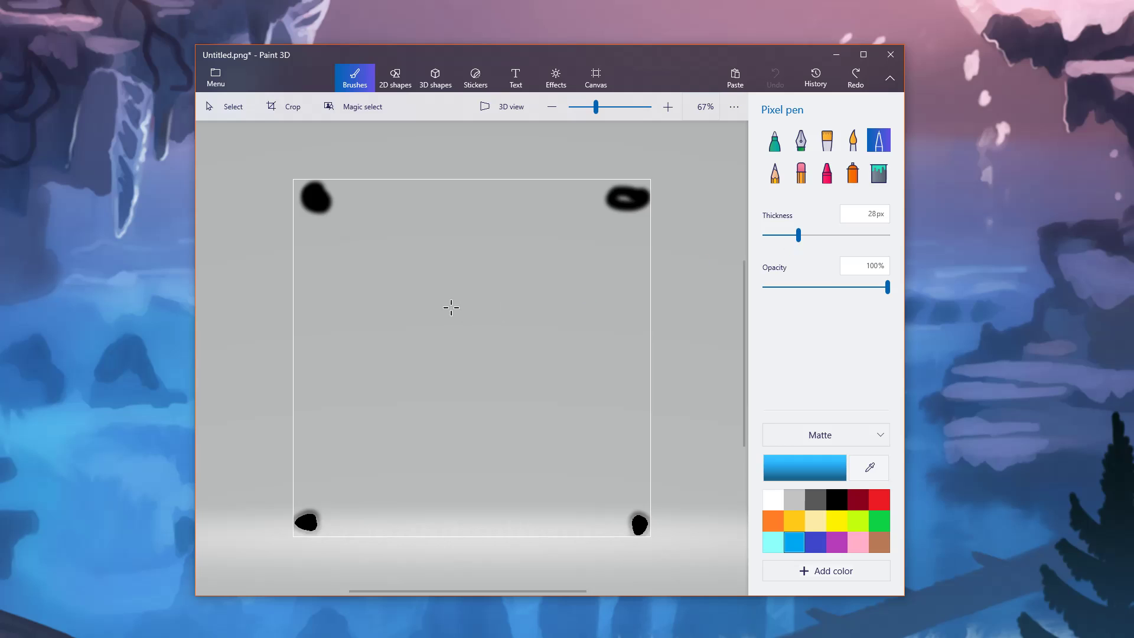
left_click_drag(437, 298, 558, 424)
mouse_move(434, 294)
left_mouse_down()
mouse_move(532, 325)
mouse_move(441, 305)
mouse_move(452, 352)
left_mouse_up()
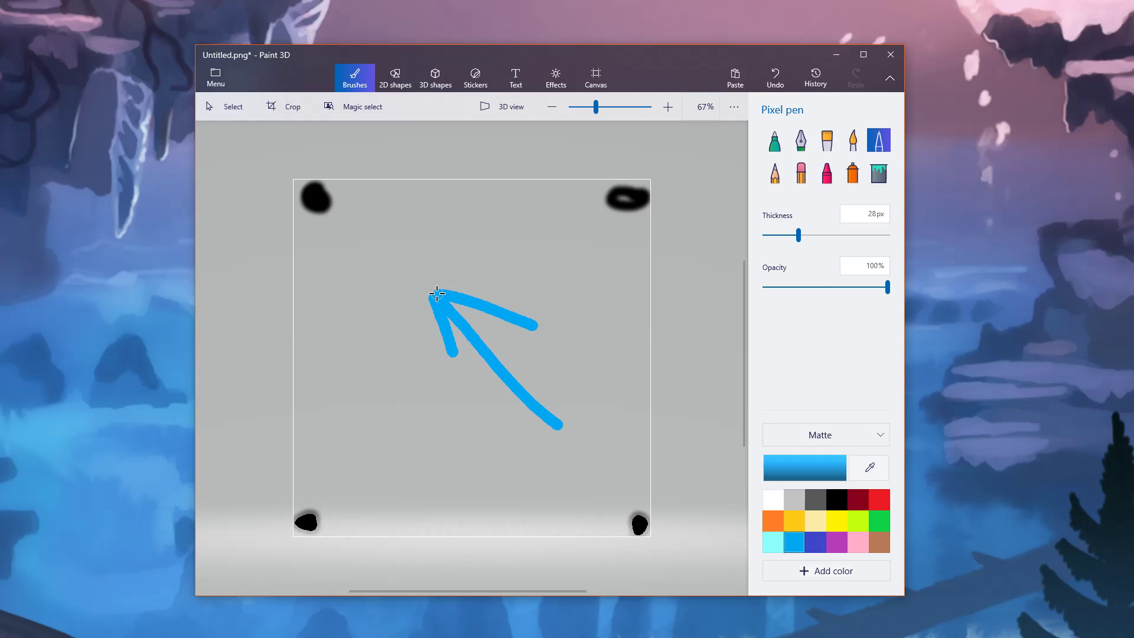
mouse_move(437, 293)
left_mouse_down()
mouse_move(459, 255)
mouse_move(406, 217)
mouse_move(406, 313)
mouse_move(449, 309)
mouse_move(433, 223)
mouse_move(366, 254)
mouse_move(417, 298)
mouse_move(449, 288)
left_mouse_up()
left_click(776, 76)
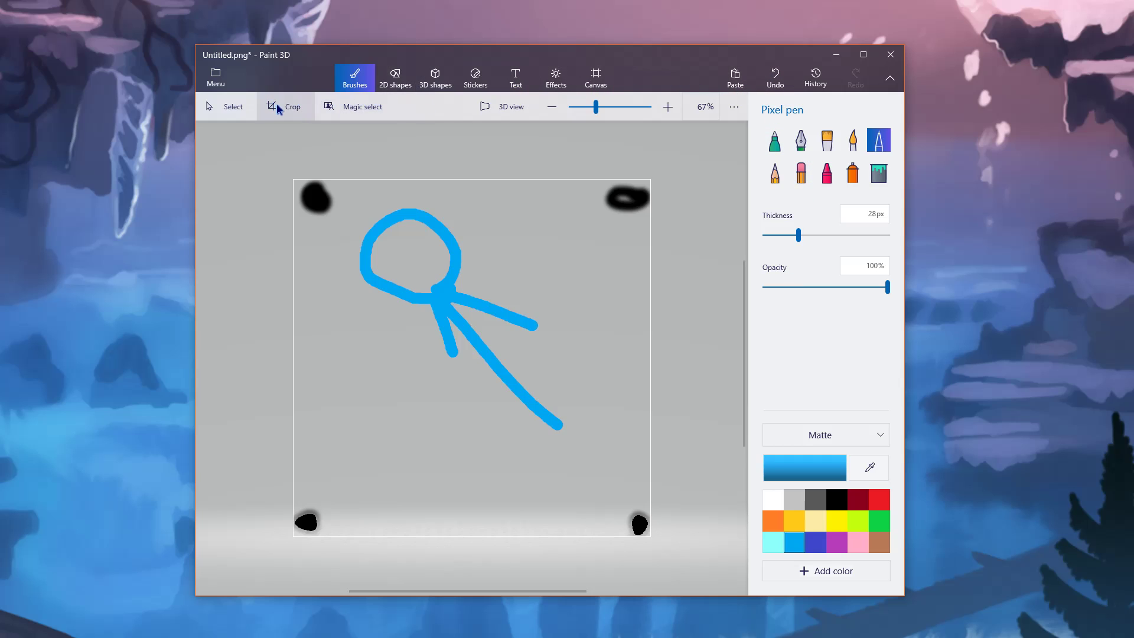
Step: Cut out the stick figure with Magic select, framing it closely, and move the cutout slightly down from its original place
left_click(224, 107)
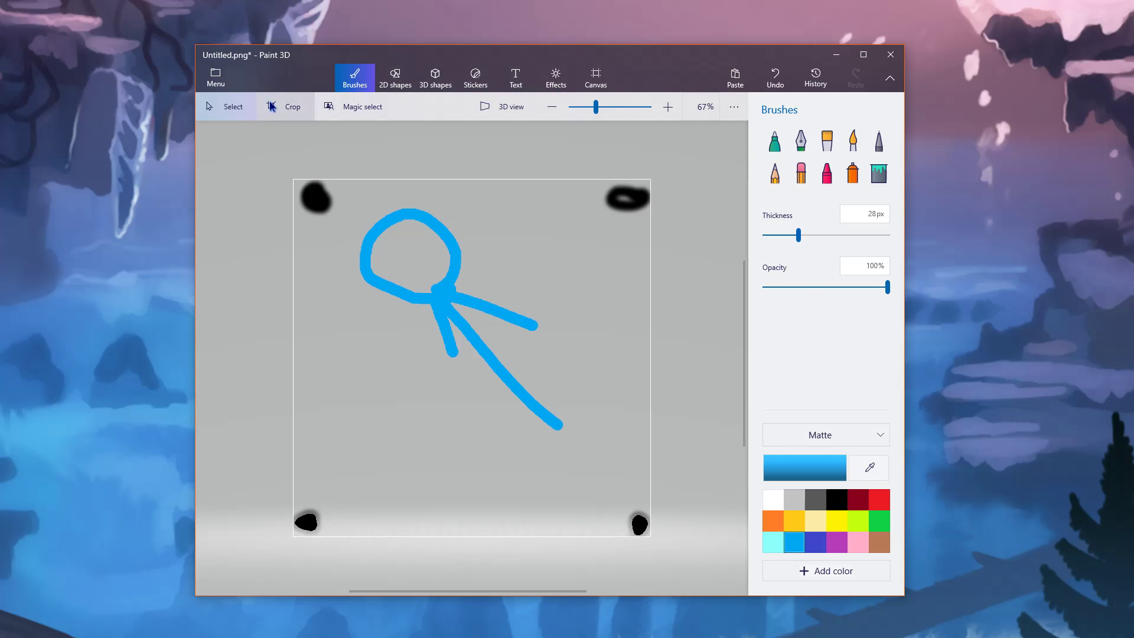
left_click(362, 116)
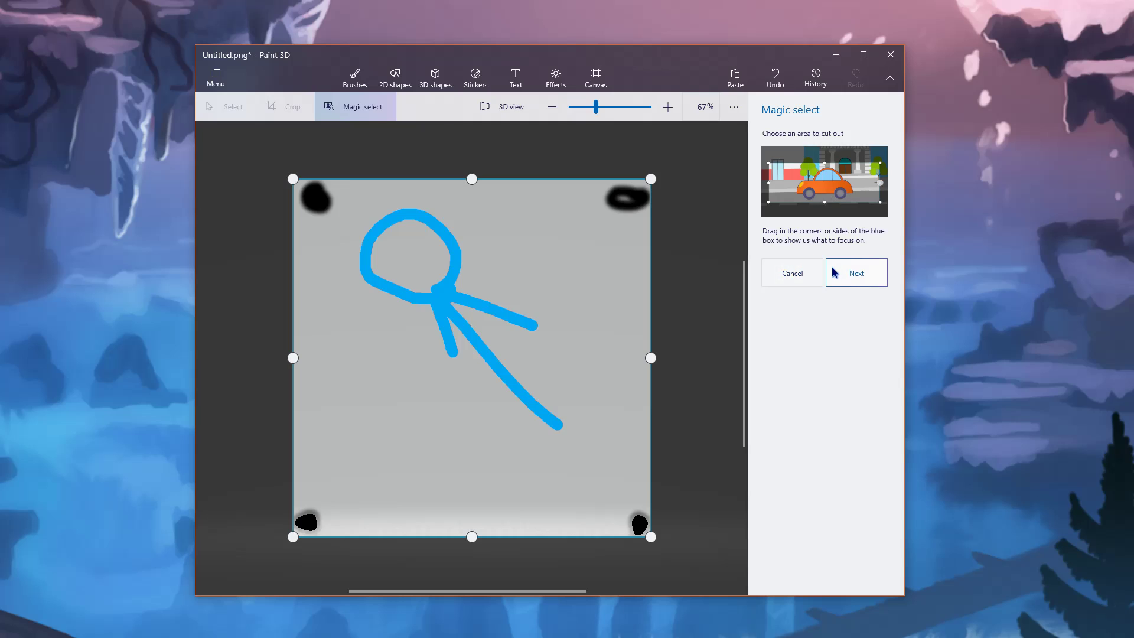
left_click_drag(648, 355, 569, 357)
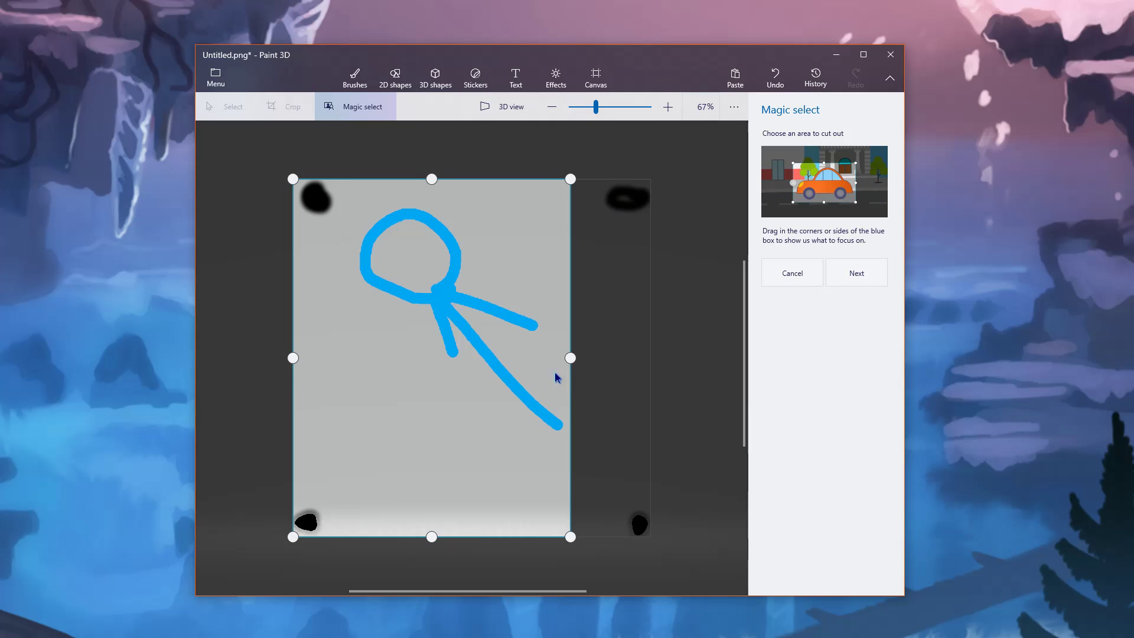
left_click_drag(296, 370, 355, 357)
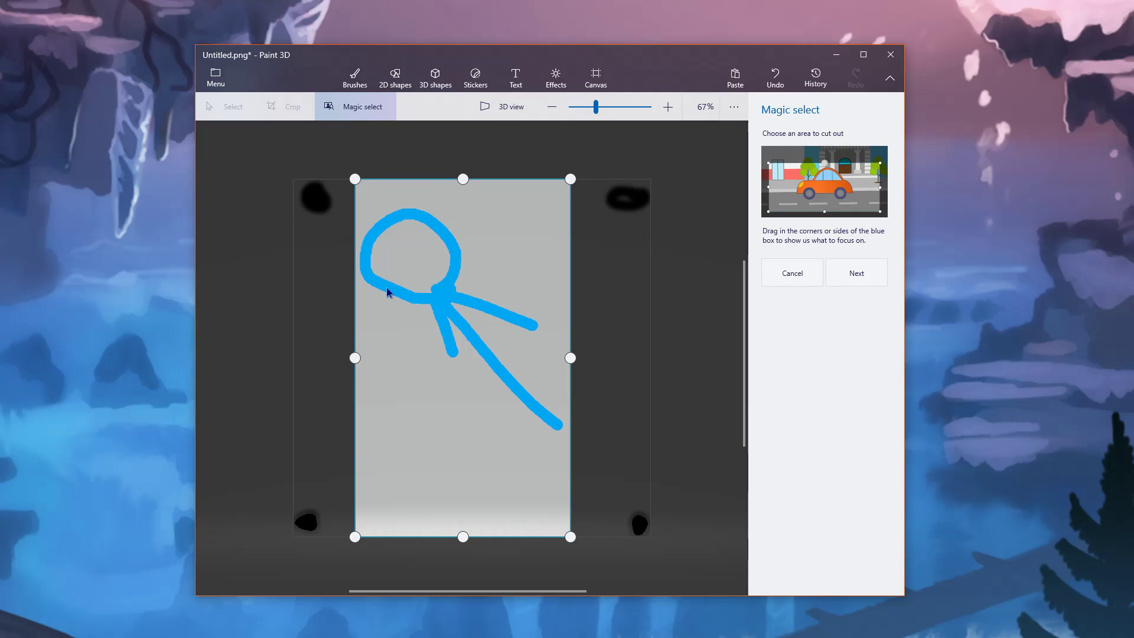
left_click_drag(464, 179, 463, 205)
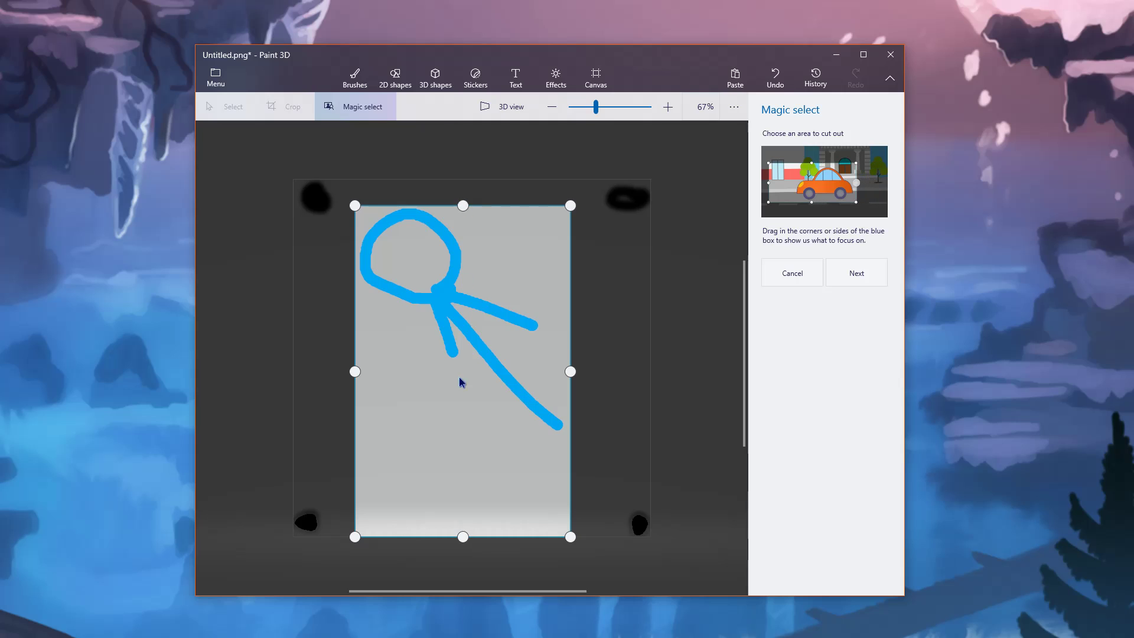
left_click_drag(465, 531, 463, 434)
left_click(857, 277)
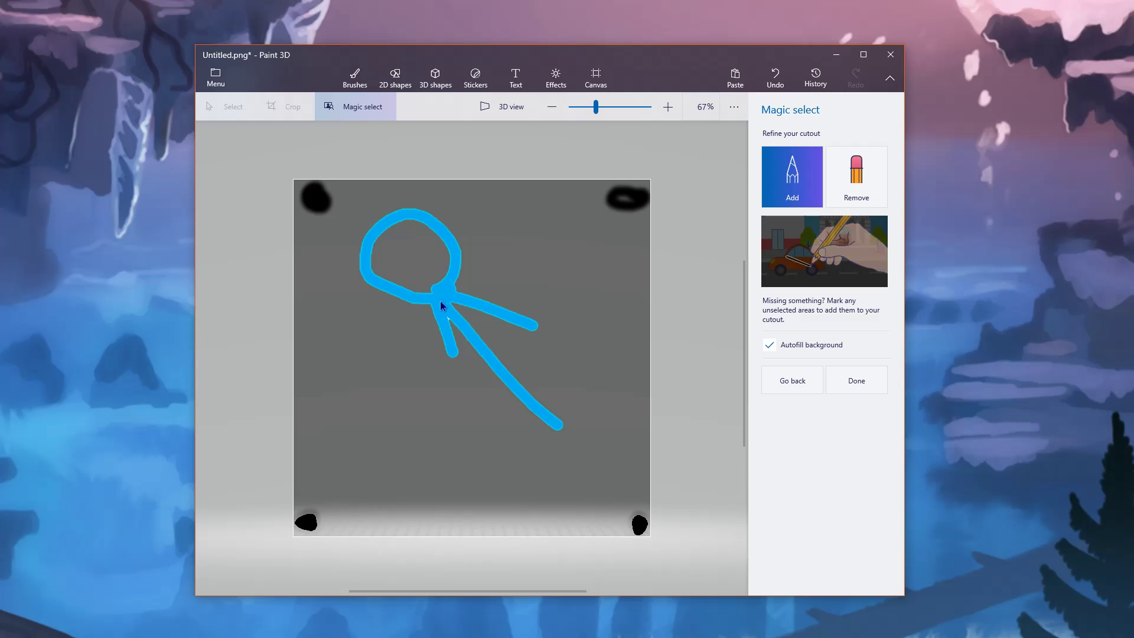
left_click(857, 393)
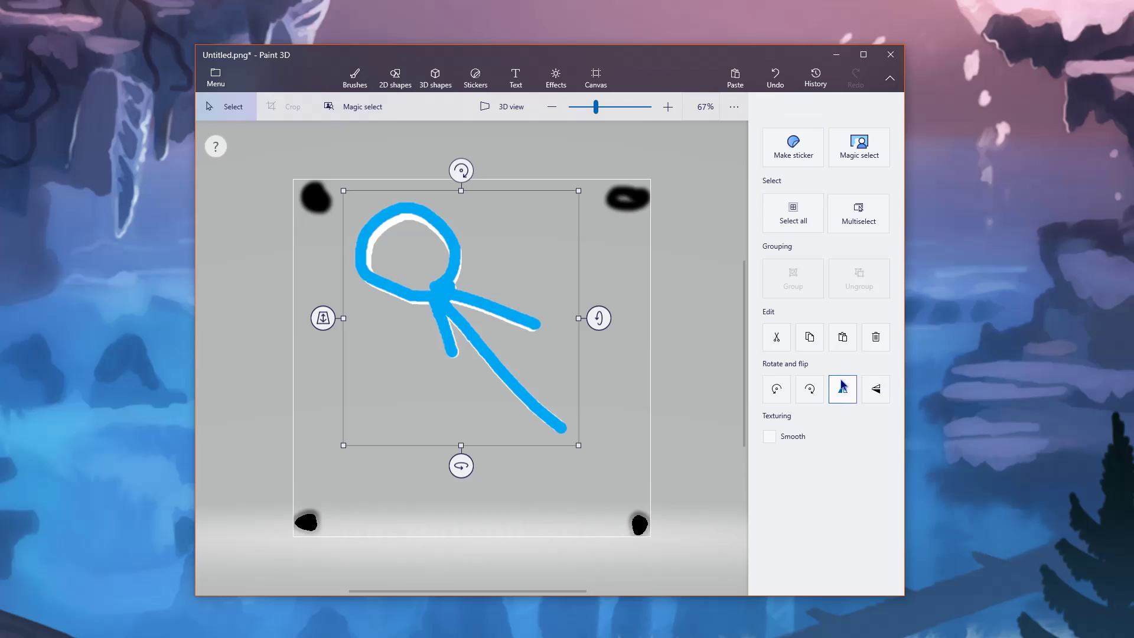
mouse_move(445, 297)
left_mouse_down()
mouse_move(508, 319)
mouse_move(446, 307)
mouse_move(461, 331)
mouse_move(447, 330)
left_mouse_up()
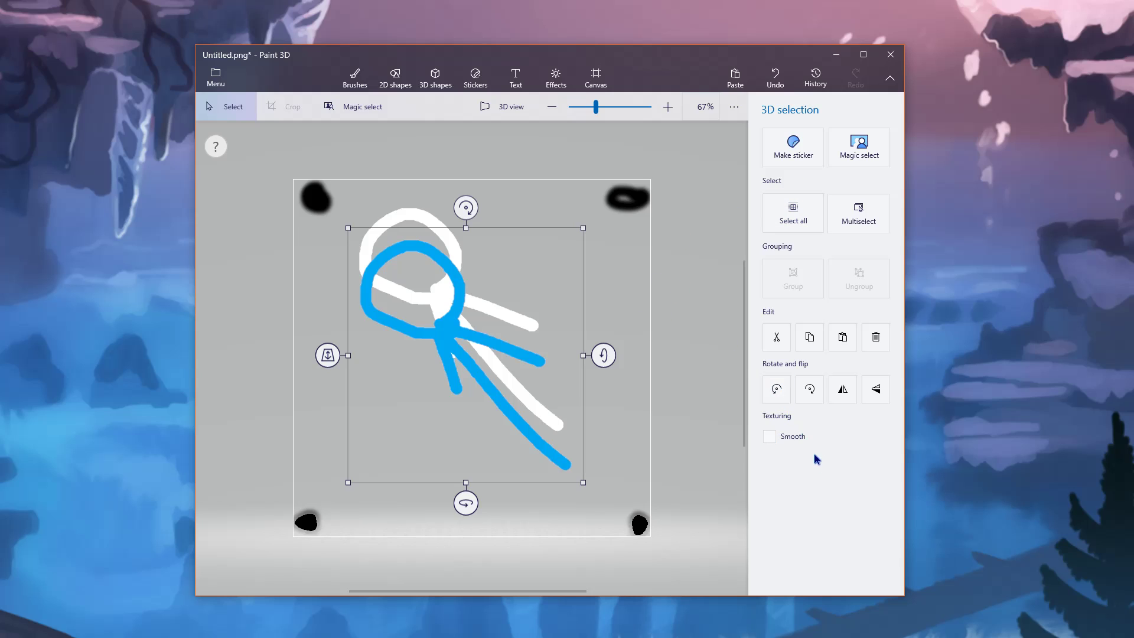
left_click(682, 267)
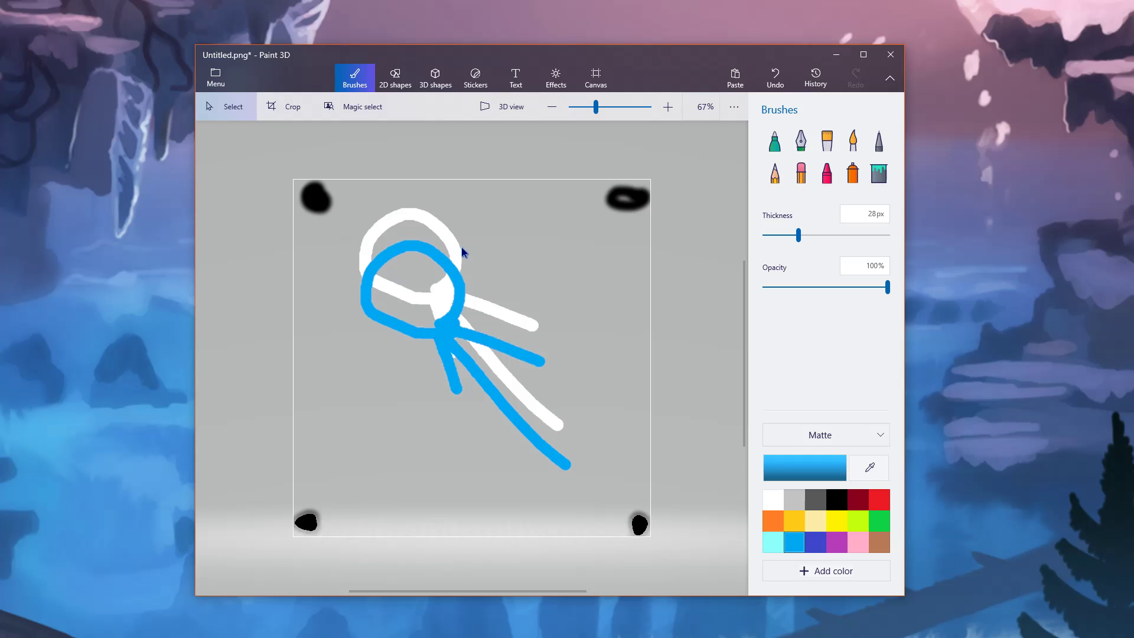
Step: Undo the cutout's move, the Magic select cutout and all the stick figure's strokes
left_click(775, 74)
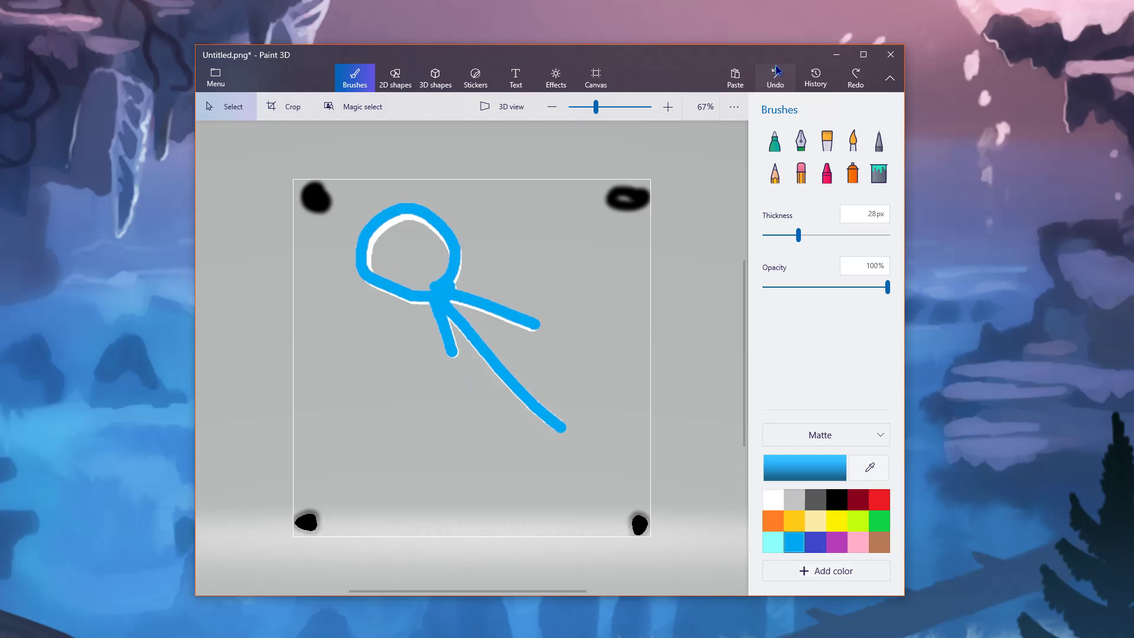
left_click(776, 73)
left_click(776, 74)
left_click(775, 74)
left_click(775, 73)
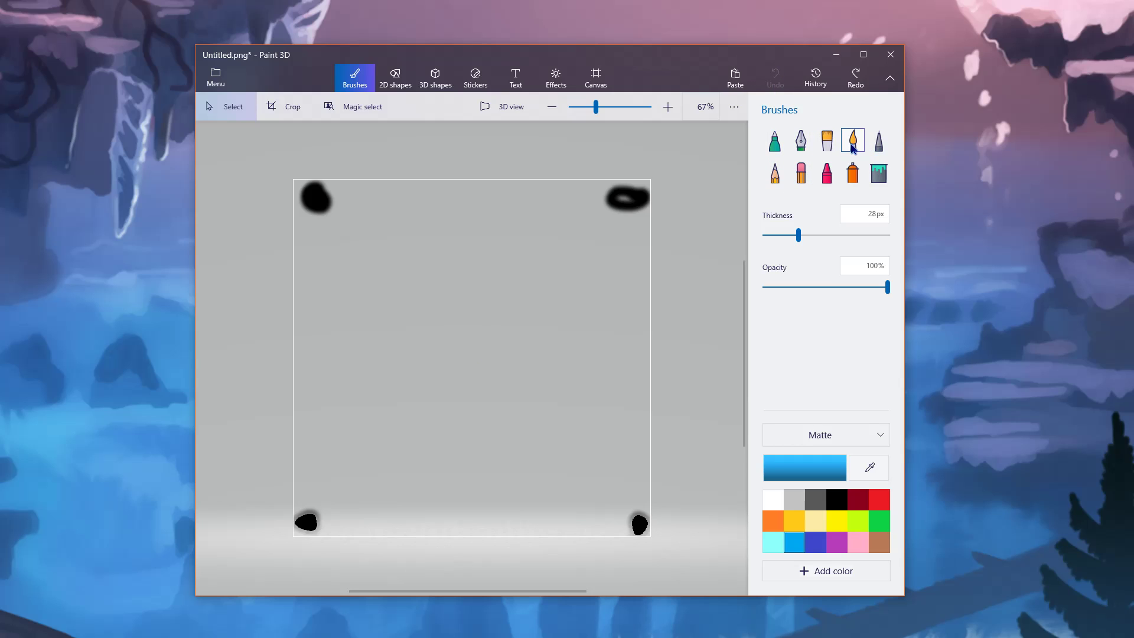
Step: Draw one diagonal light-blue test stroke with the Pixel pen at 28 px and undo it
left_click(878, 140)
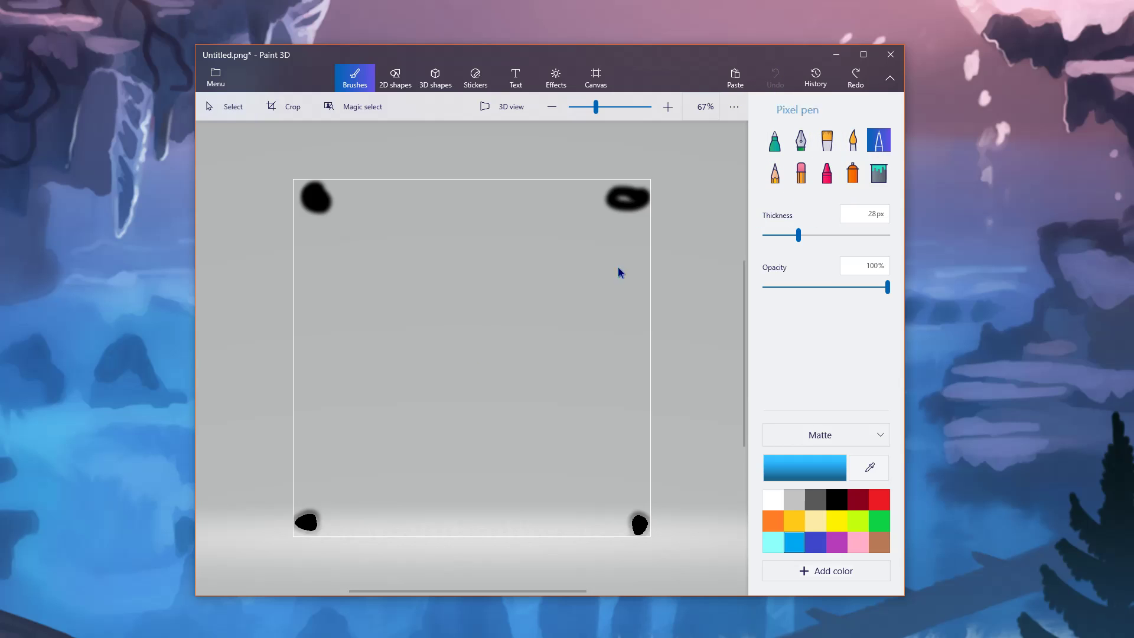
left_click_drag(464, 337, 561, 471)
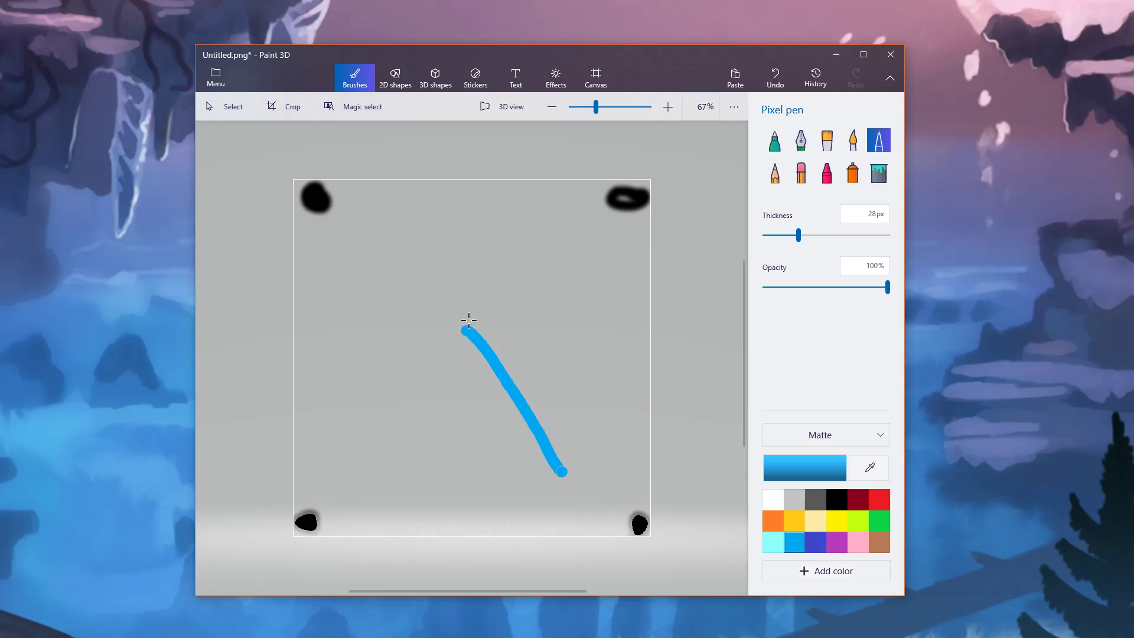
left_click(775, 77)
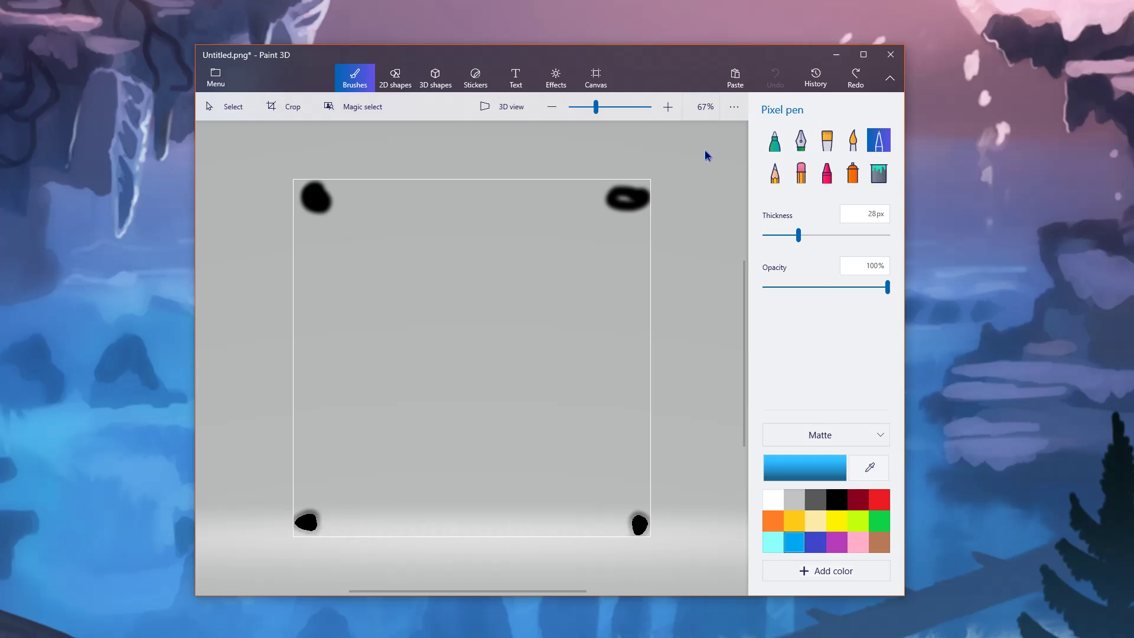
Step: Start a custom crop of the canvas, size the frame to 800 × 800 px with the aspect ratio unlocked, and shift it slightly up
left_click(301, 107)
left_click_drag(472, 179, 472, 218)
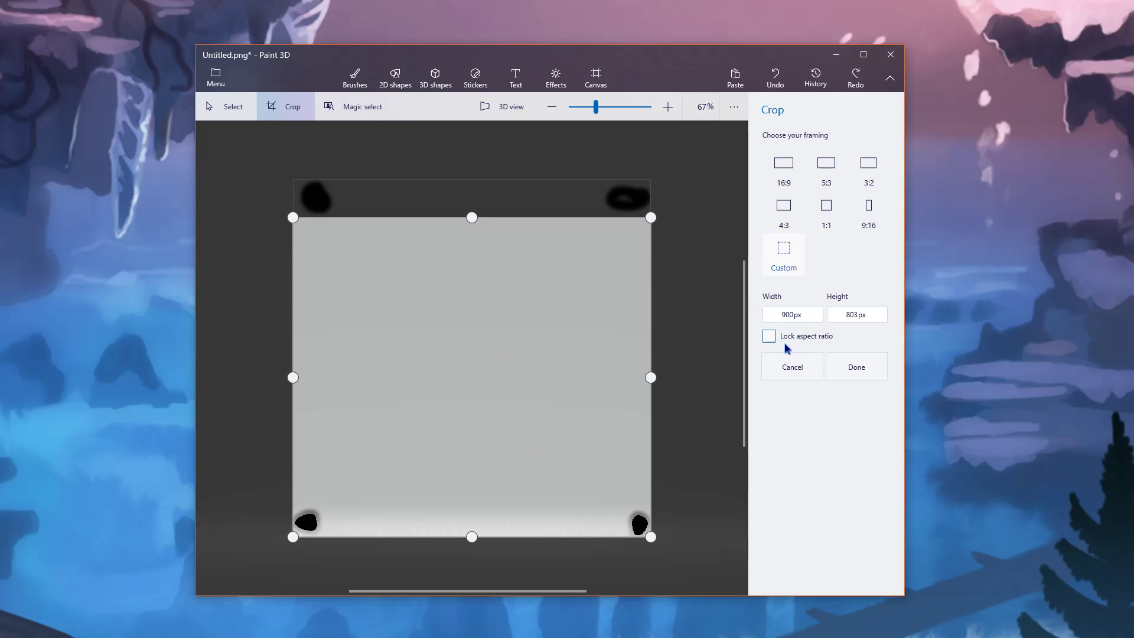
double_click(853, 316)
key("Return")
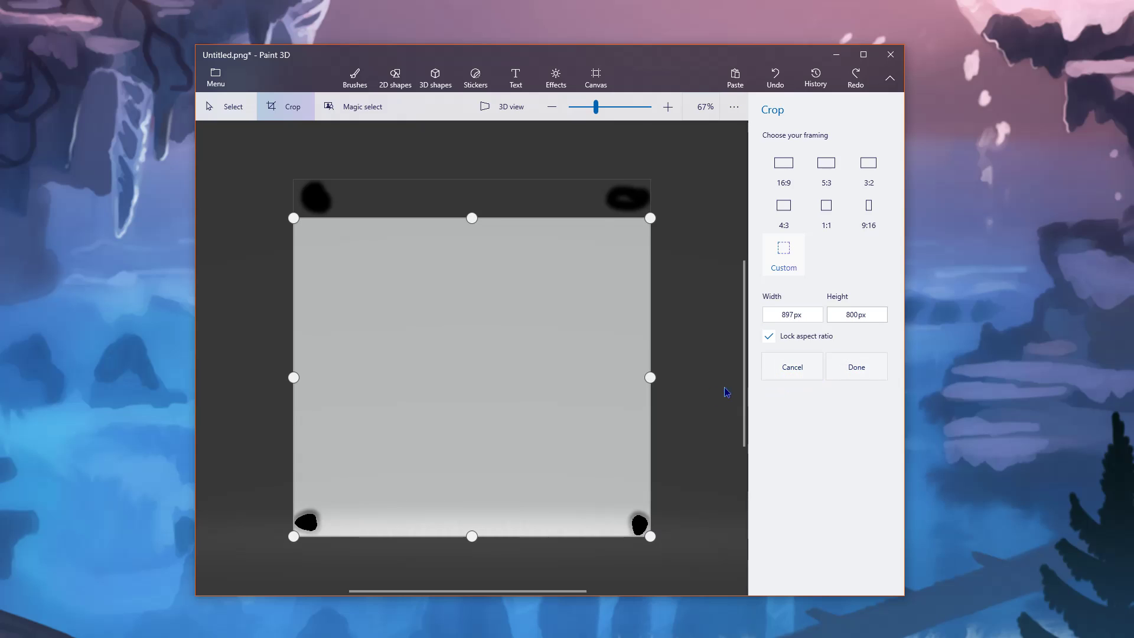
double_click(789, 315)
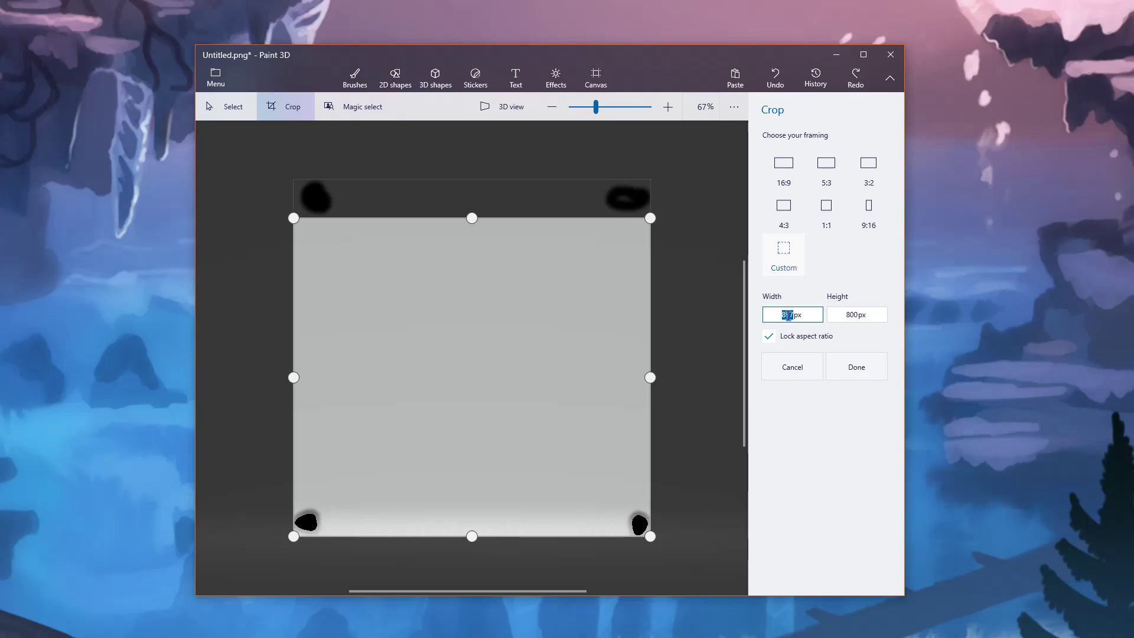
left_click(768, 336)
double_click(788, 314)
type("800")
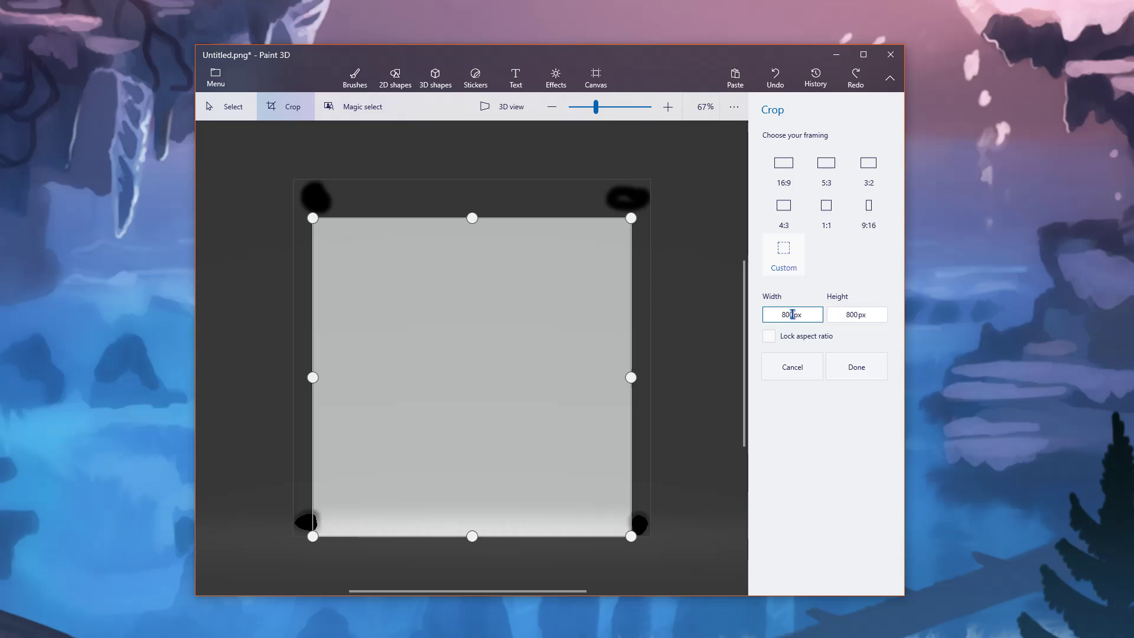
left_click_drag(475, 378, 473, 374)
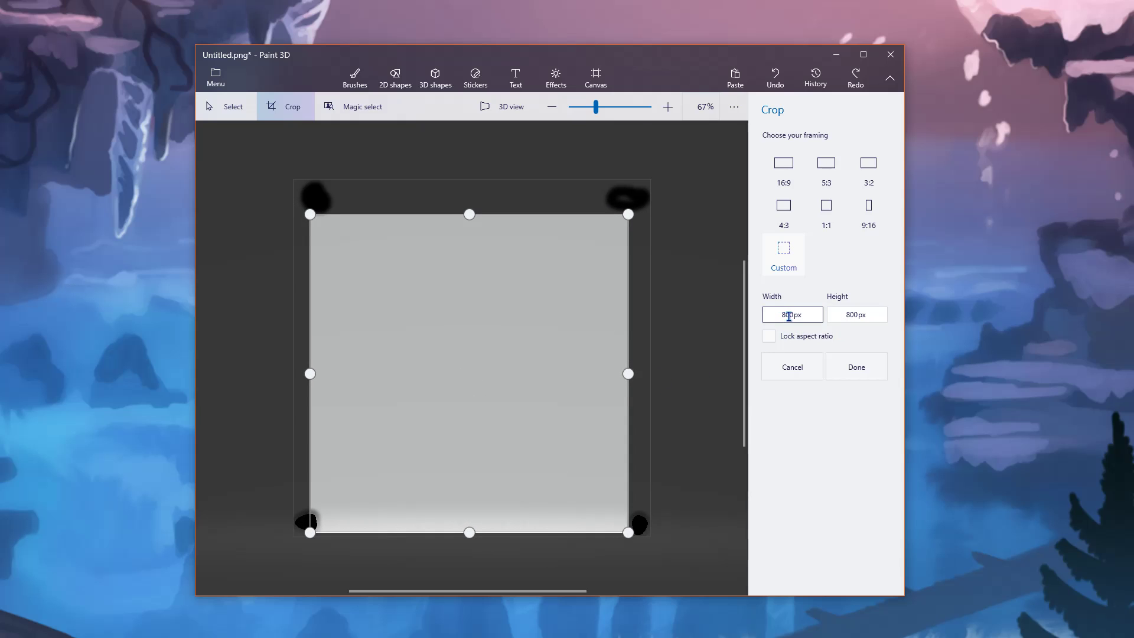
Step: Lock the crop frame's aspect ratio, set its width to 750 px, and move the frame up so it sits between the black corner marks
left_click(769, 335)
double_click(790, 315)
type("750")
key("Return")
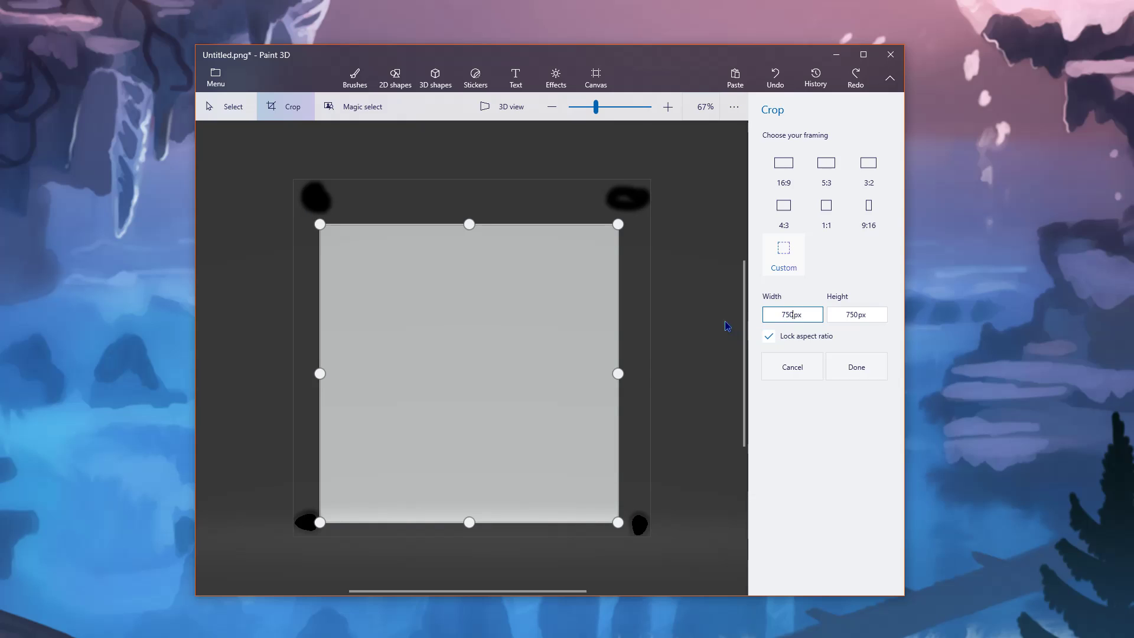
left_click_drag(572, 365, 555, 358)
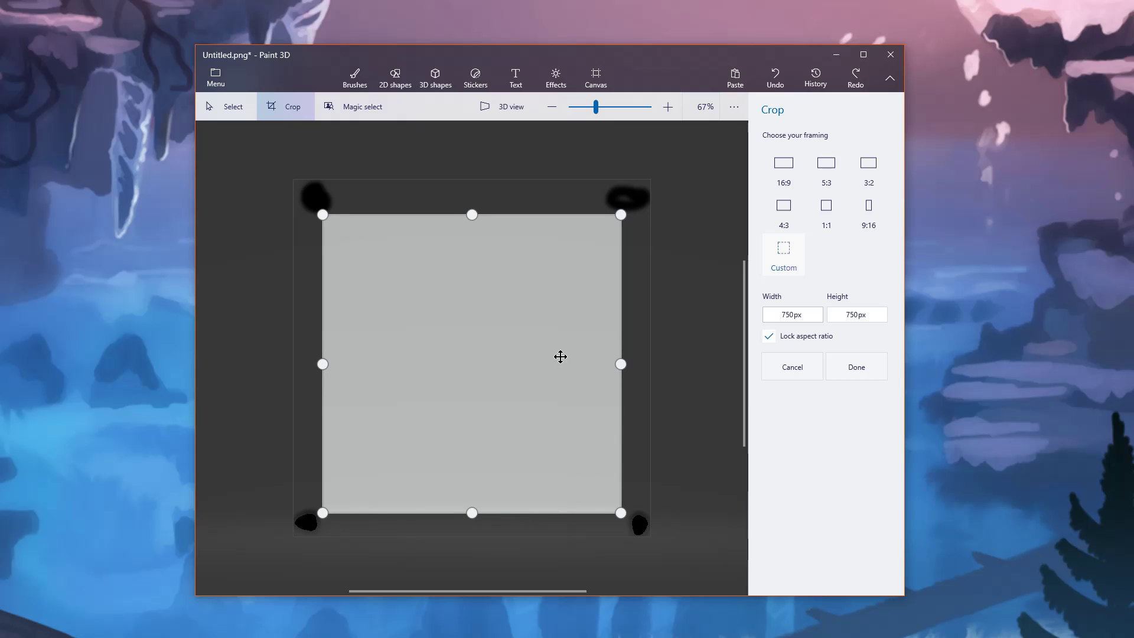
Step: Shift the crop frame slightly down and apply the 750 × 750 px crop to the canvas
left_click_drag(560, 356, 560, 359)
left_click(850, 371)
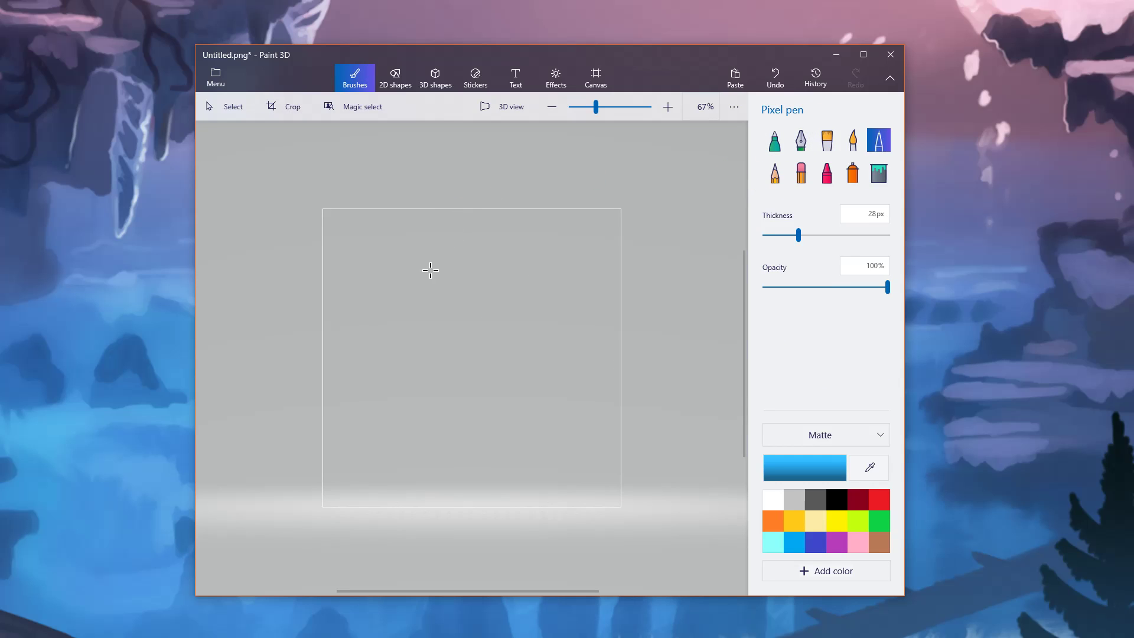
Step: Draw a light-blue arrow pointing to the upper left with the 28 px Pixel pen, undoing the stray loop at its tip
left_click_drag(462, 319, 539, 418)
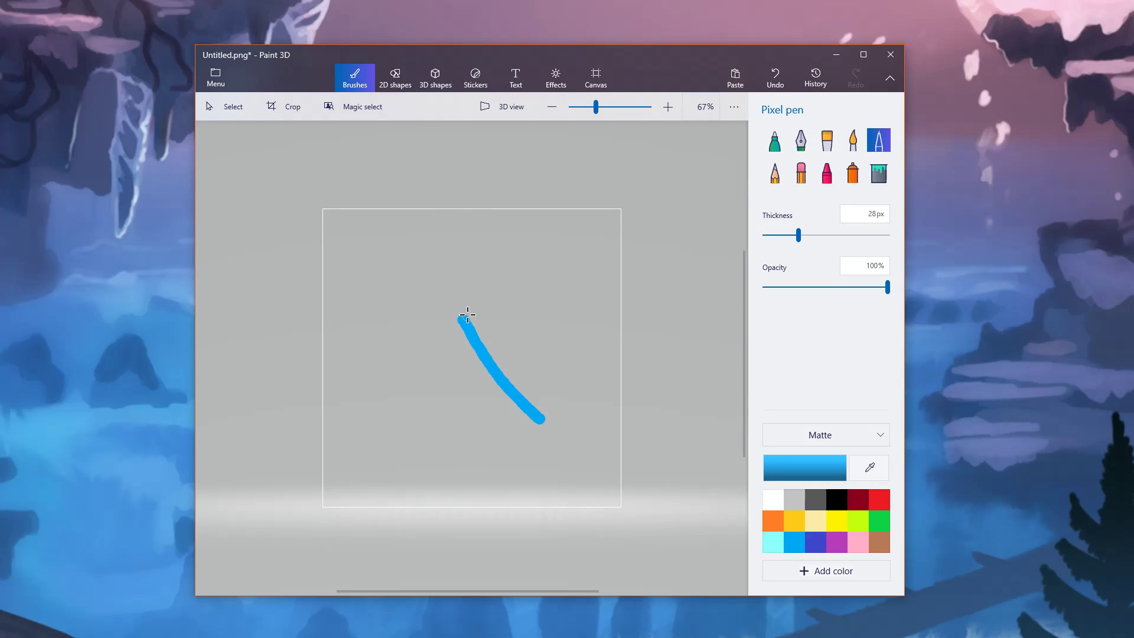
mouse_move(467, 315)
left_mouse_down()
mouse_move(529, 341)
mouse_move(453, 372)
left_mouse_up()
mouse_move(459, 314)
left_mouse_down()
mouse_move(481, 299)
mouse_move(474, 264)
mouse_move(421, 274)
mouse_move(469, 310)
left_mouse_up()
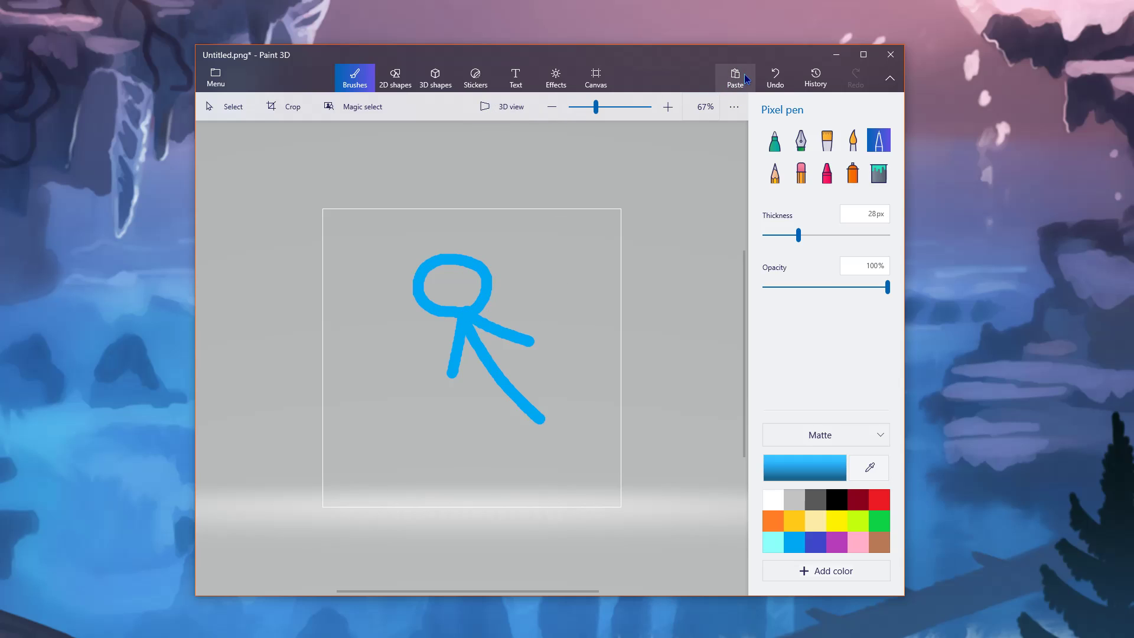
left_click(775, 78)
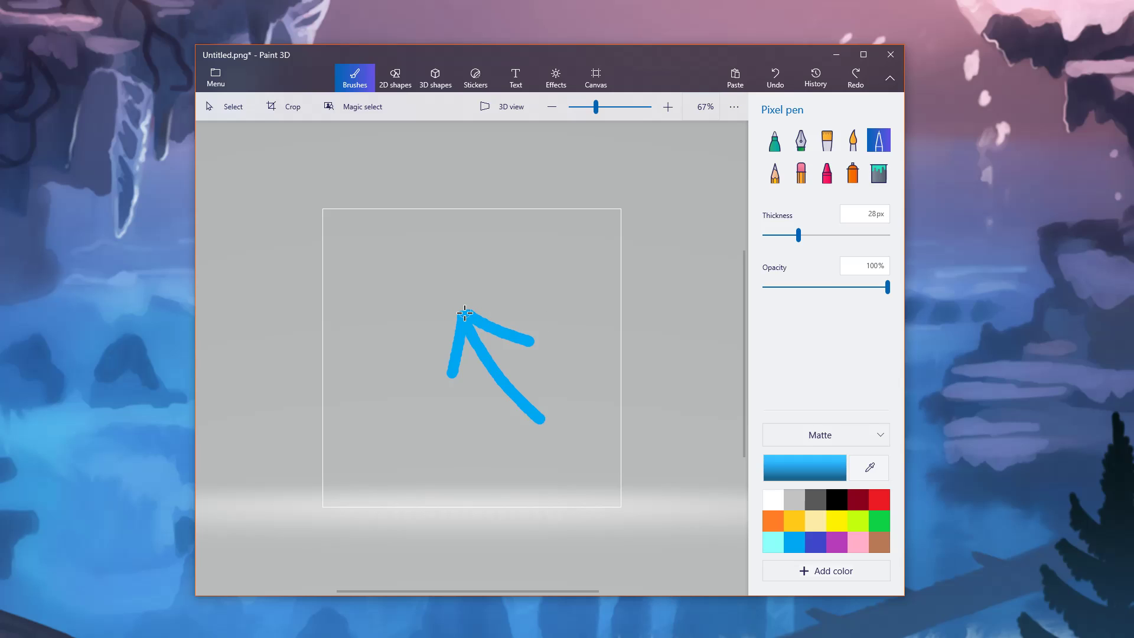
left_click_drag(465, 313, 463, 317)
Step: Crop the canvas tightly around the arrow to 312 × 312 px with the aspect ratio locked
left_click(297, 109)
left_click_drag(317, 367, 477, 366)
left_click_drag(567, 358, 494, 357)
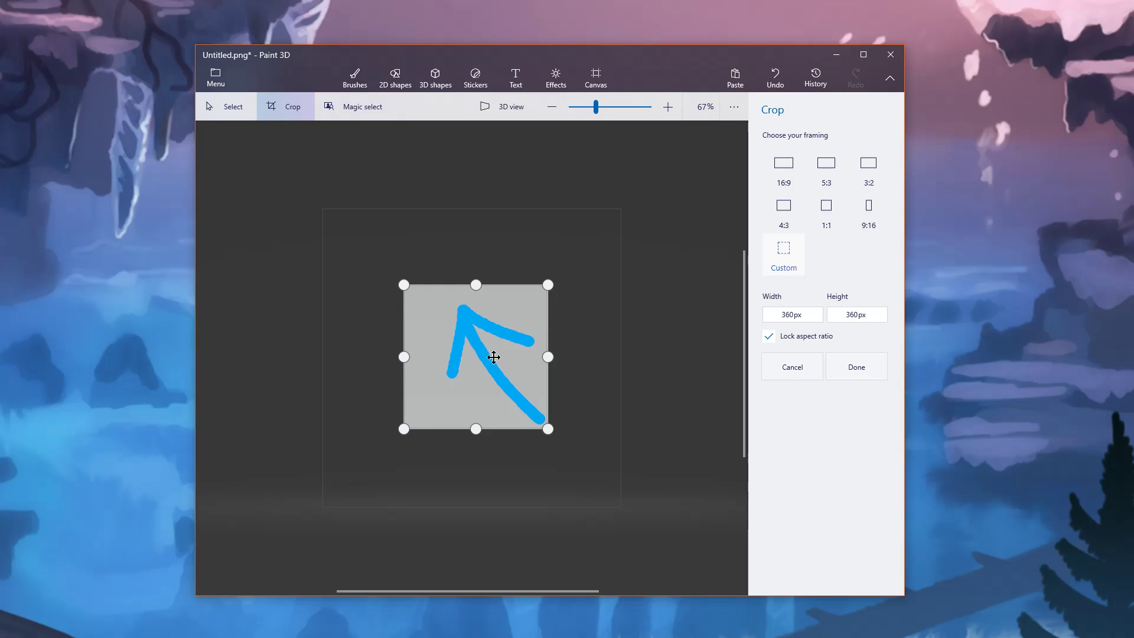
left_click_drag(404, 356, 478, 351)
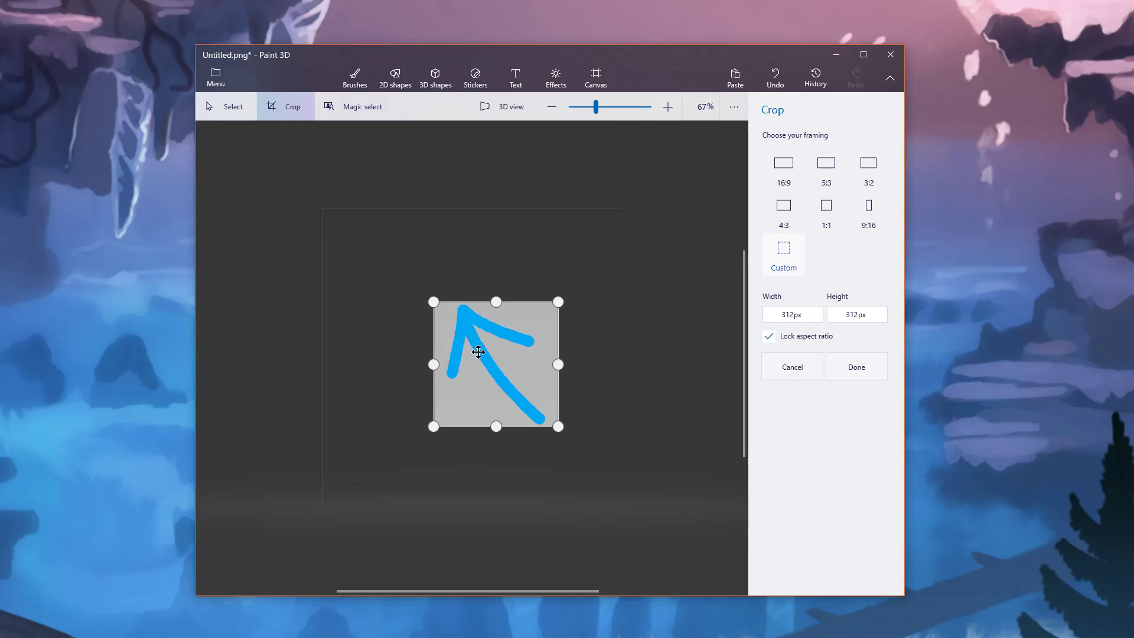
left_click(866, 374)
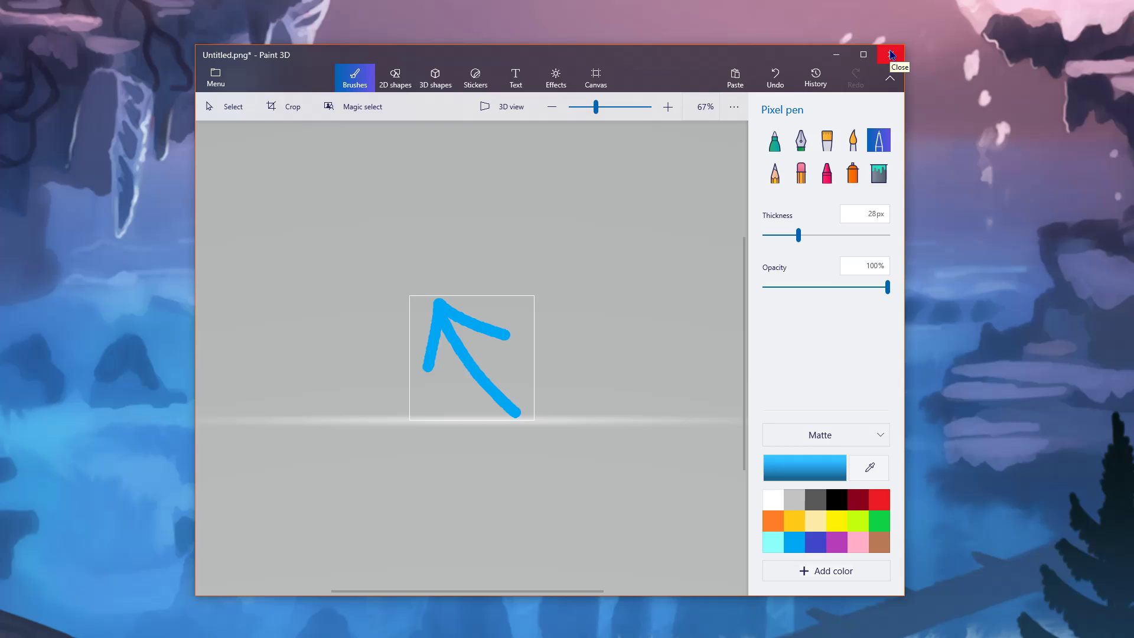
Step: Save the arrow as the PNG image Untitled.png on the Desktop, replacing the existing file, and close Paint 3D without saving again
left_click(216, 76)
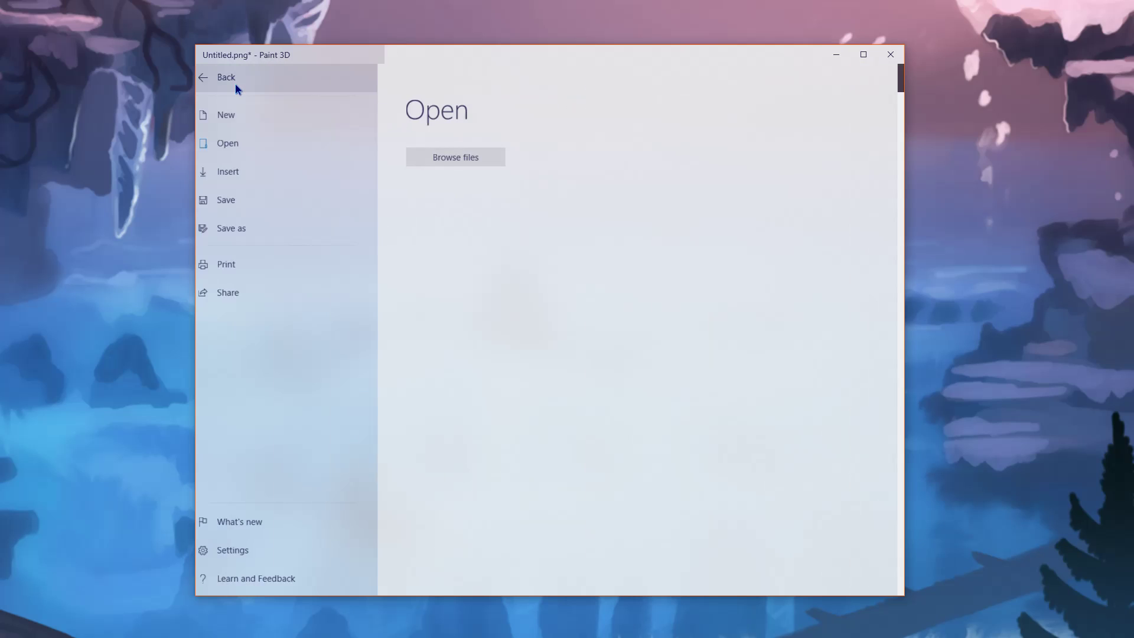
left_click(261, 223)
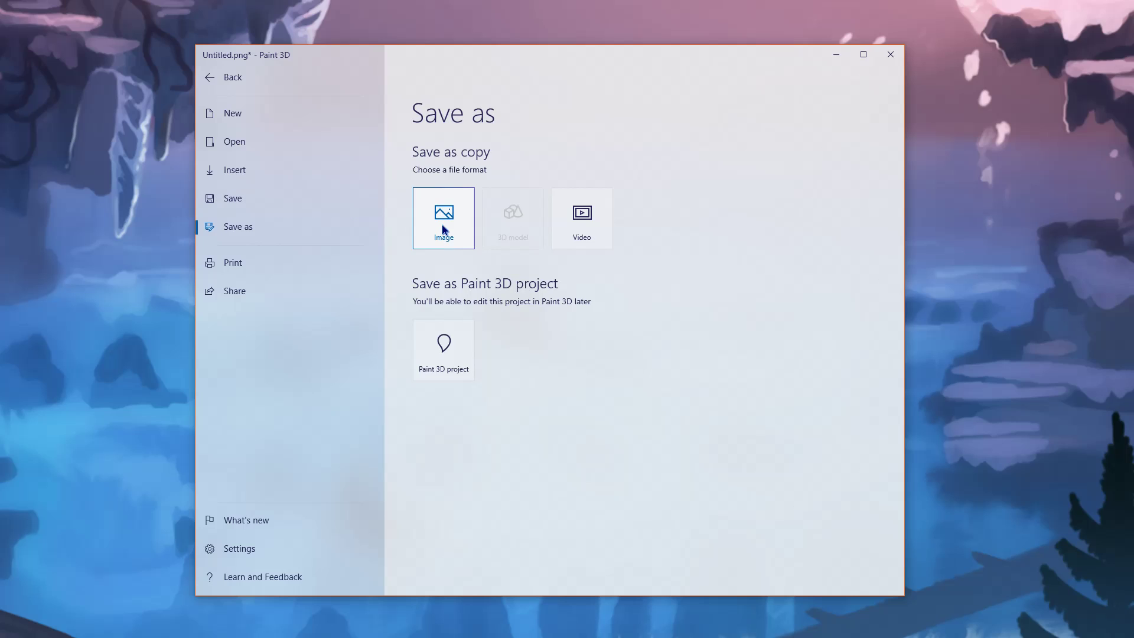
left_click(444, 228)
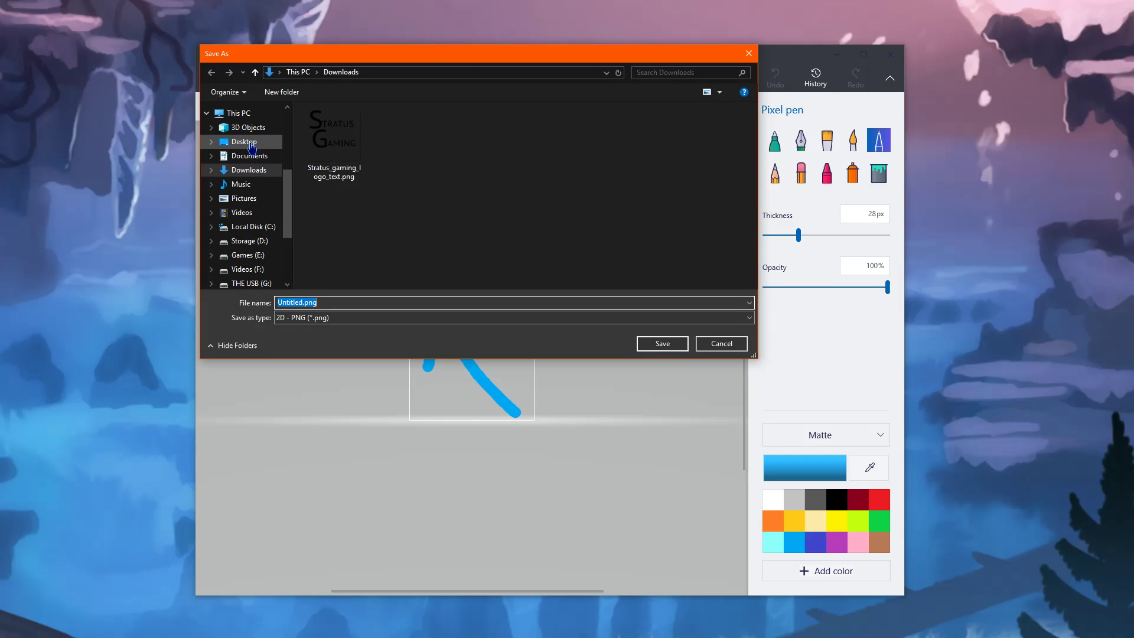
left_click(206, 112)
scroll(245, 183, "up", 2)
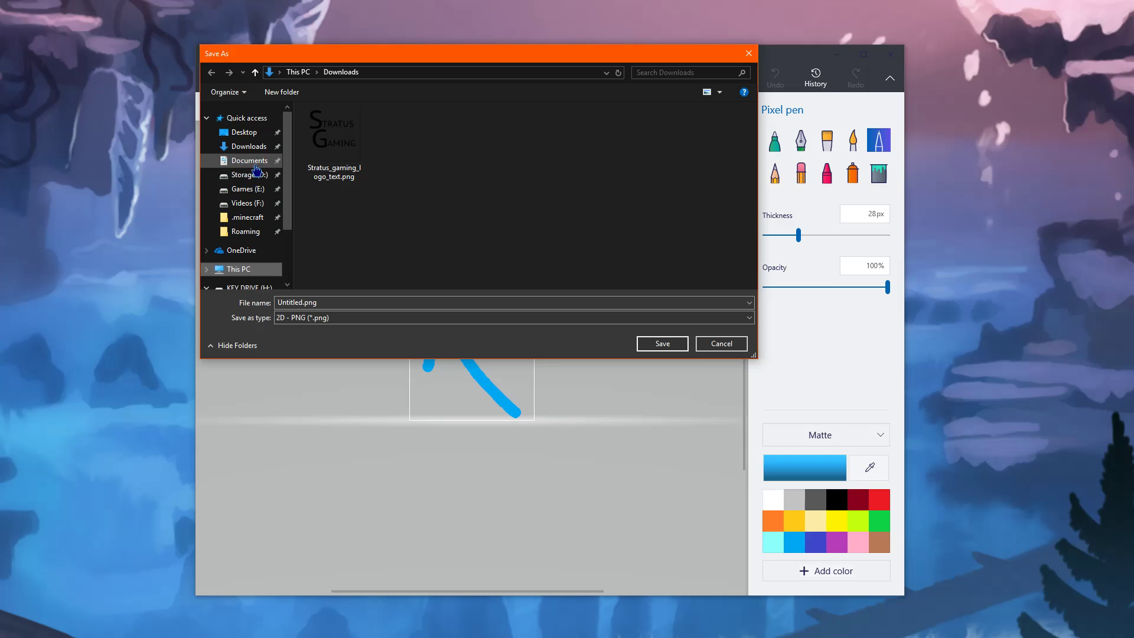
left_click(248, 146)
left_click(247, 131)
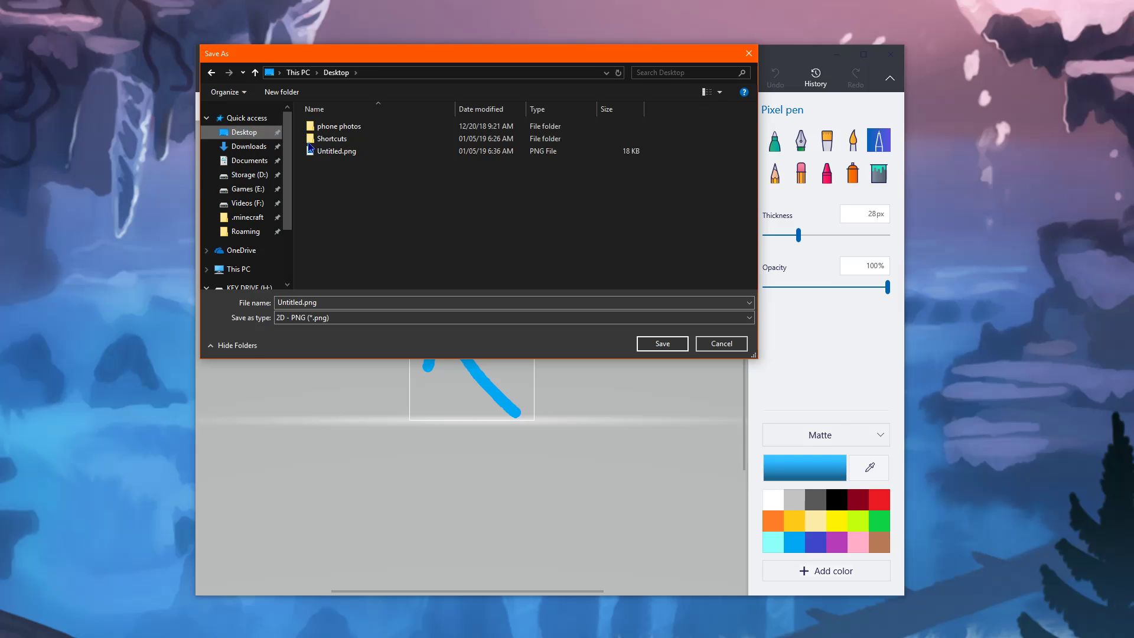
left_click(669, 345)
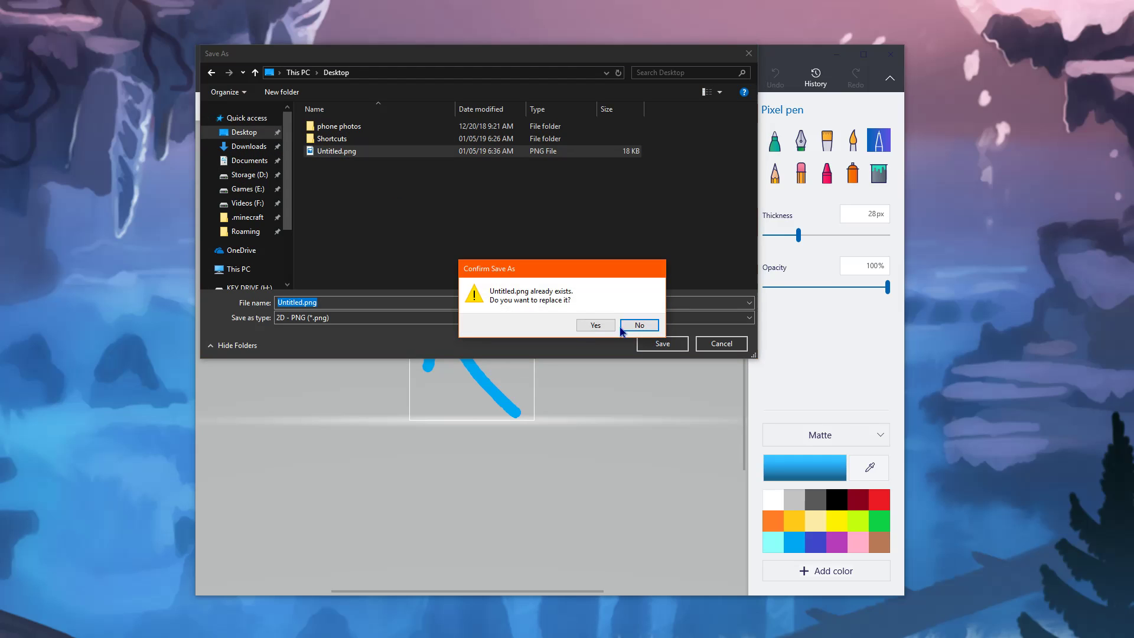
left_click(595, 326)
left_click(891, 54)
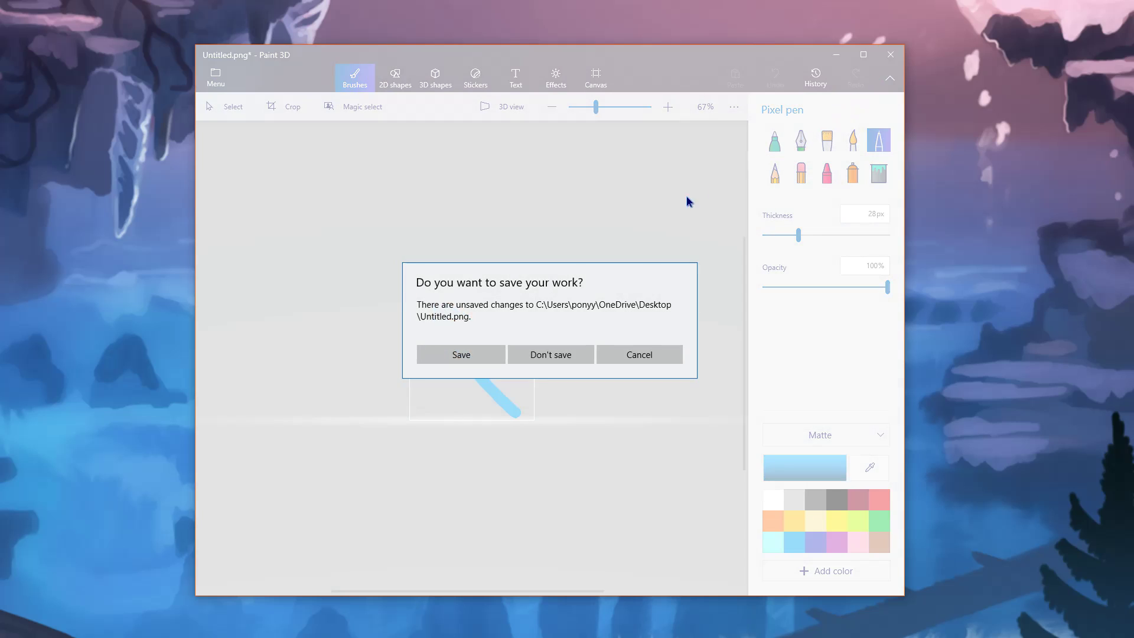
left_click(536, 356)
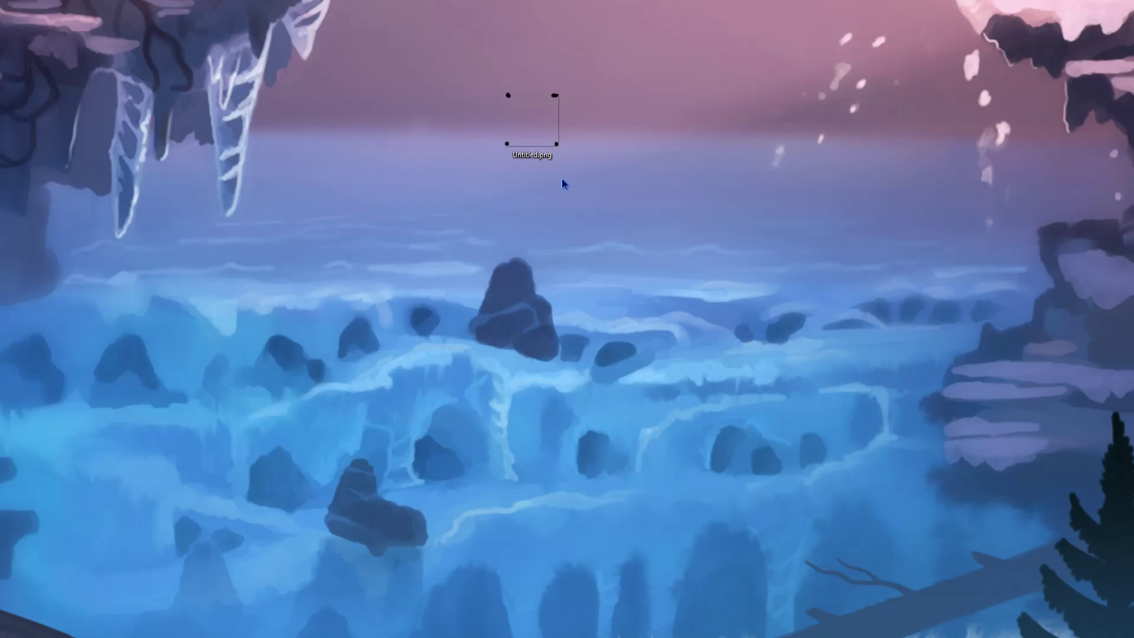
Step: Rename Untitled.png on the desktop to Pointer
right_click(543, 133)
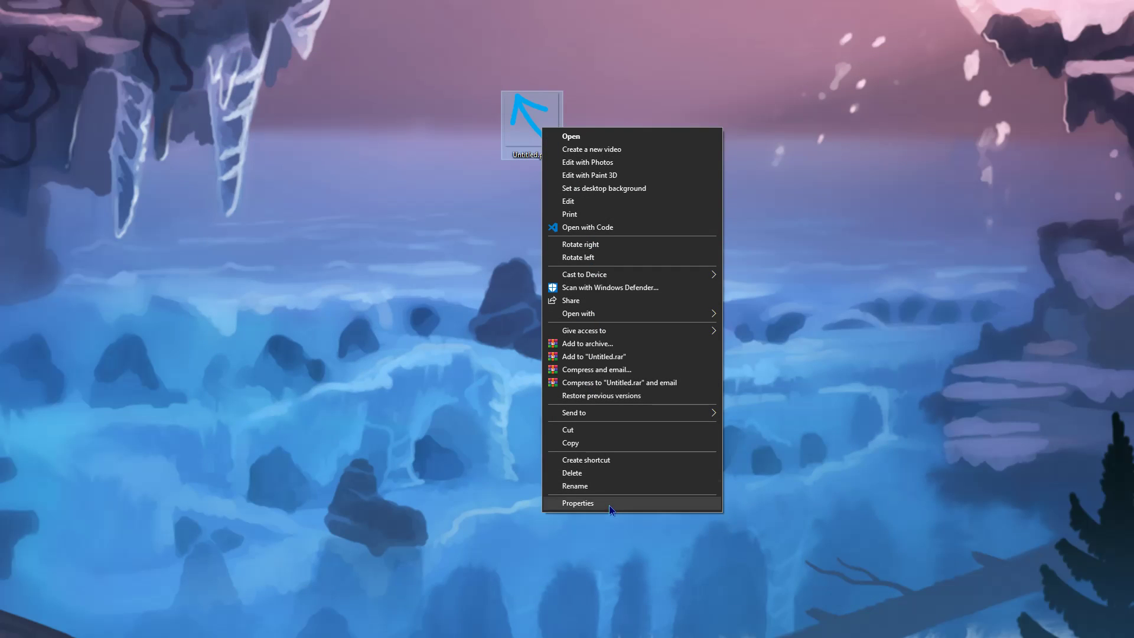
left_click(610, 488)
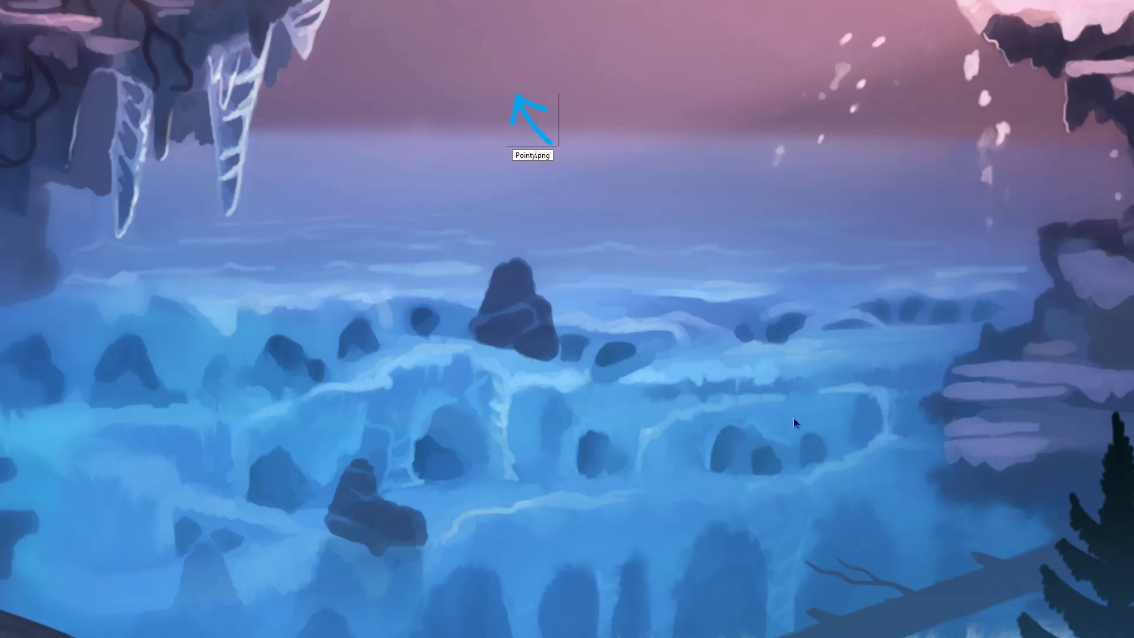
type("Pointer")
key("Return")
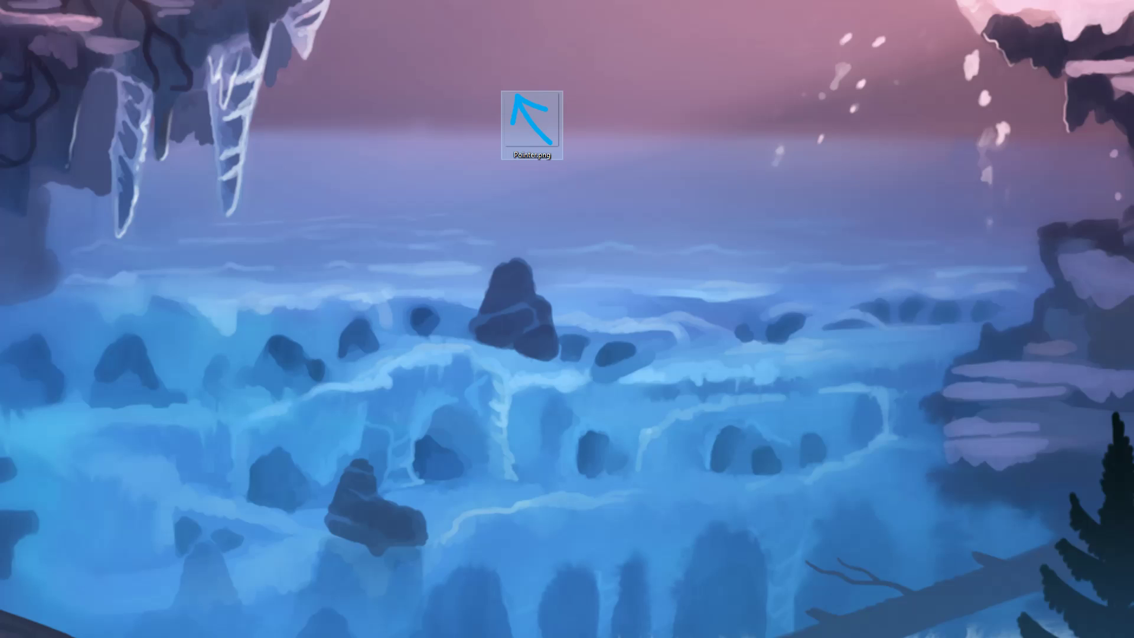
Step: Switch to File Explorer and open the Really Random folder inside All images on Storage (D:)
key("super+e")
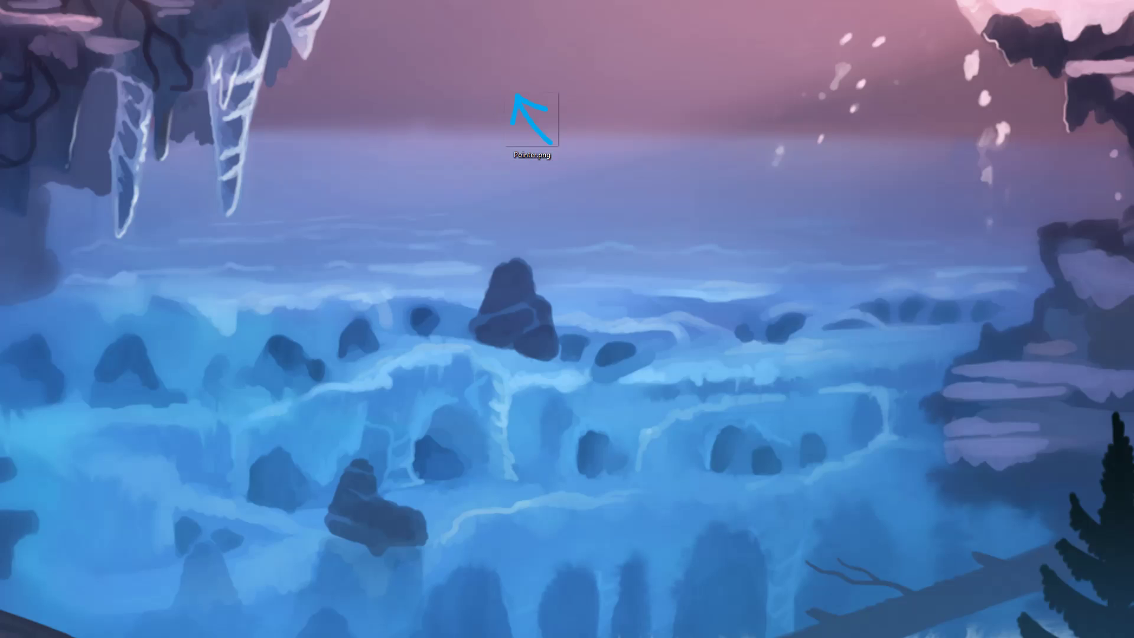
left_click(161, 234)
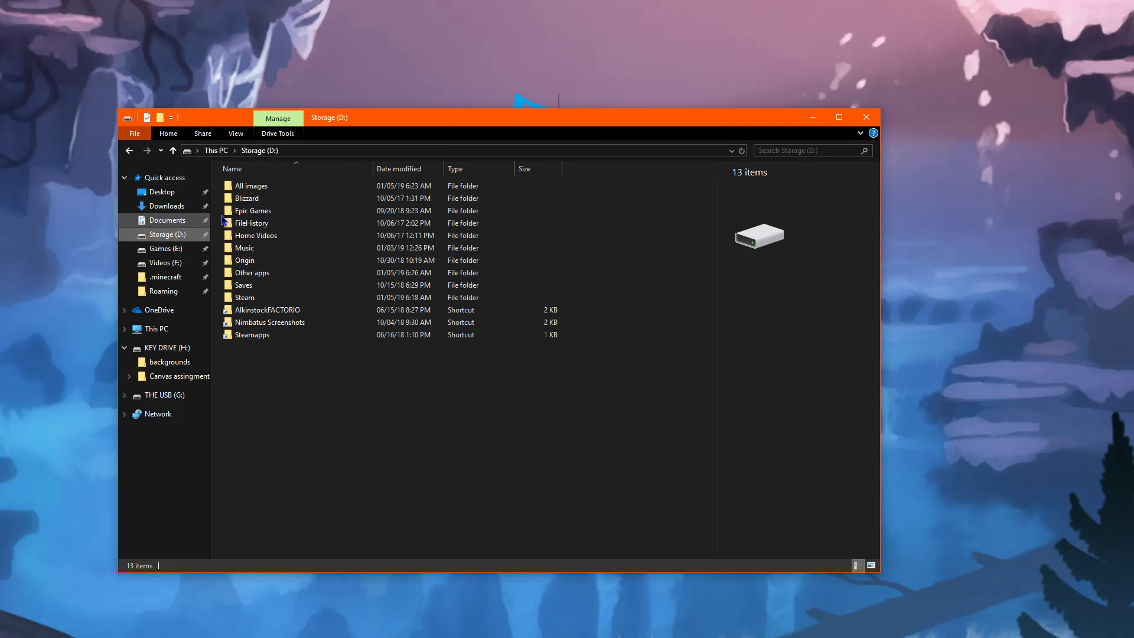
left_click(275, 188)
double_click(274, 188)
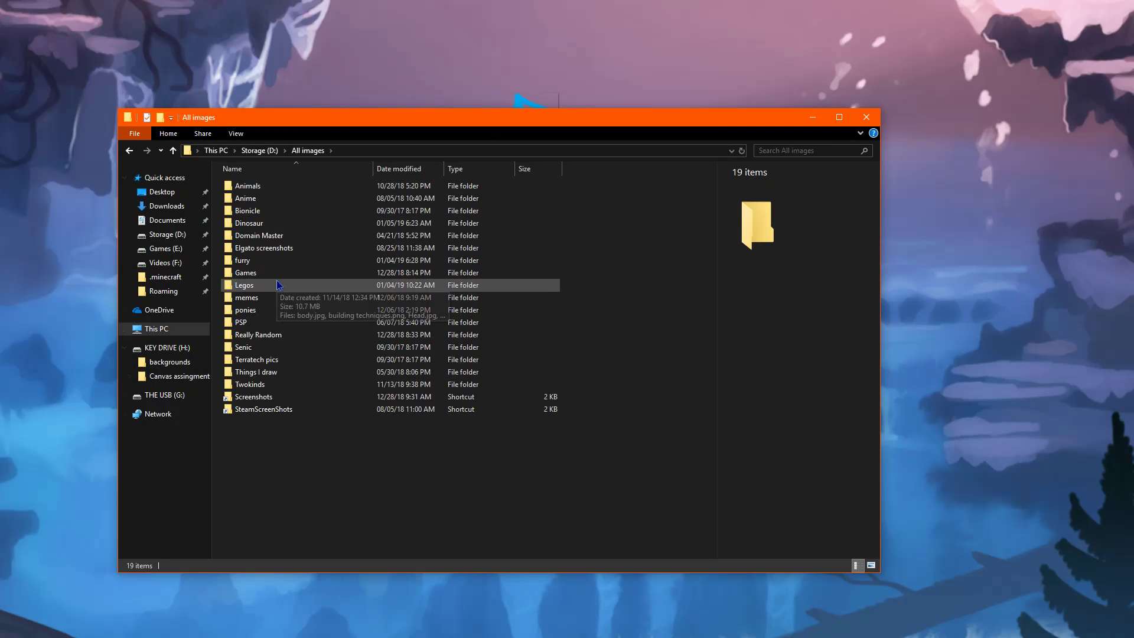
double_click(278, 329)
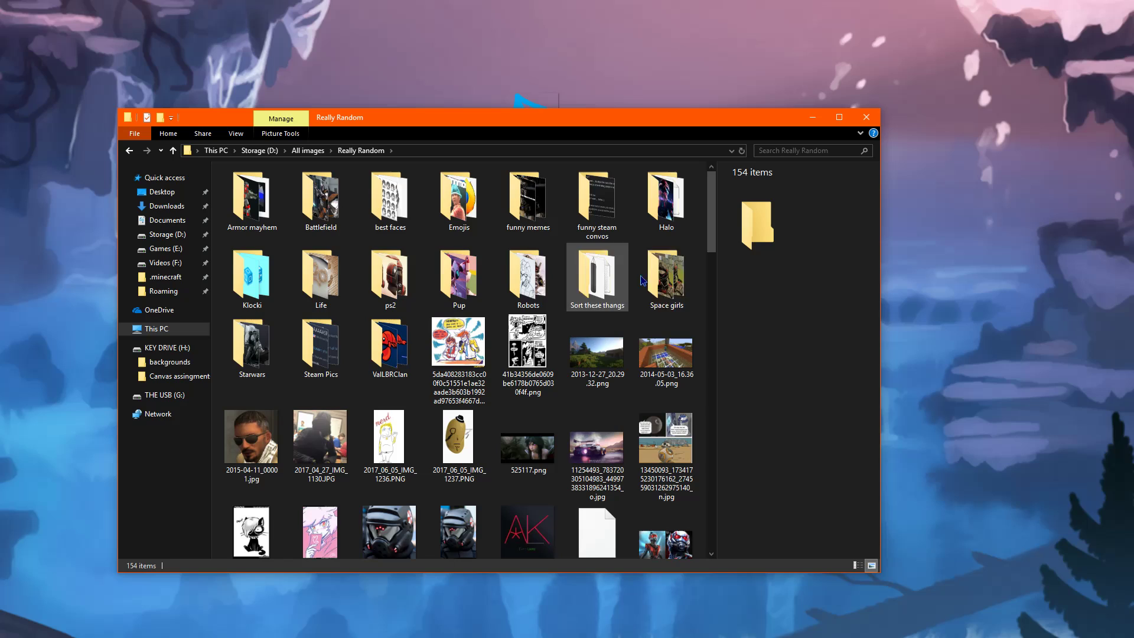
Step: Create a new folder named OBS stuff in the Really Random folder
right_click(699, 238)
mouse_move(804, 414)
left_click(863, 412)
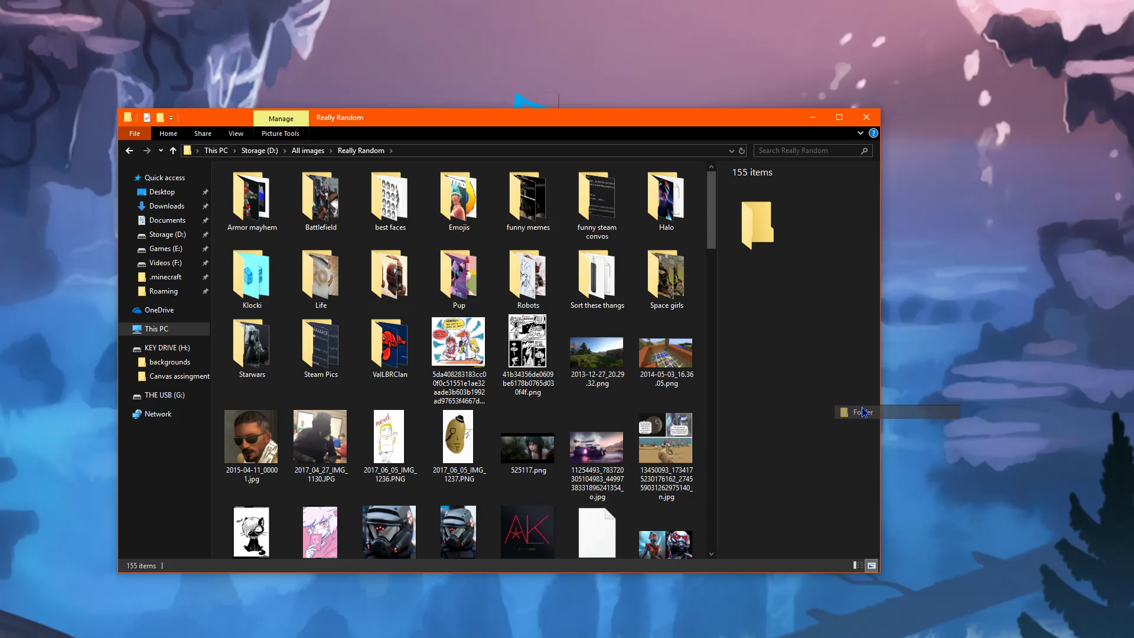
type("0")
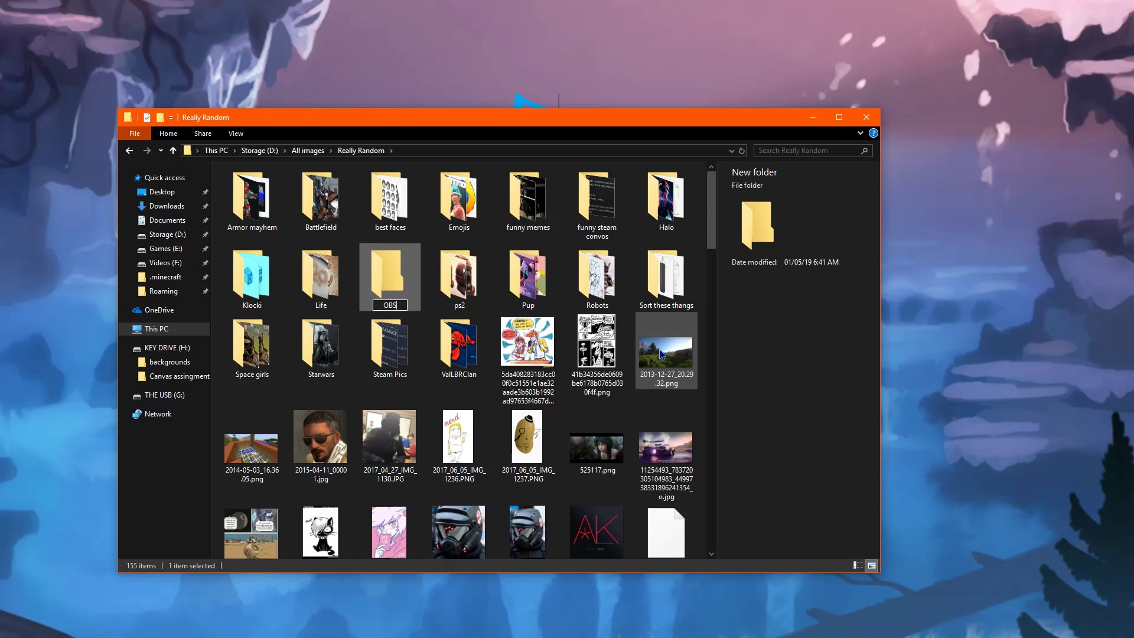
type("BS stuff")
key("Return")
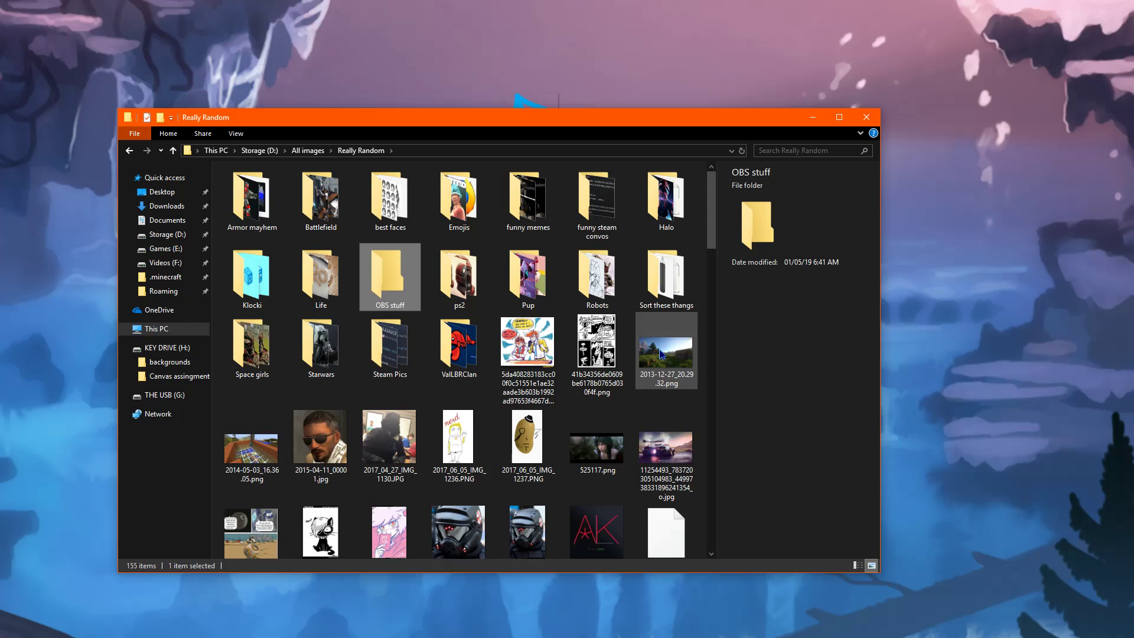
Step: Copy Pointer.png from the desktop into the OBS stuff folder, delete the desktop original, and close File Explorer
left_click_drag(529, 101, 392, 277)
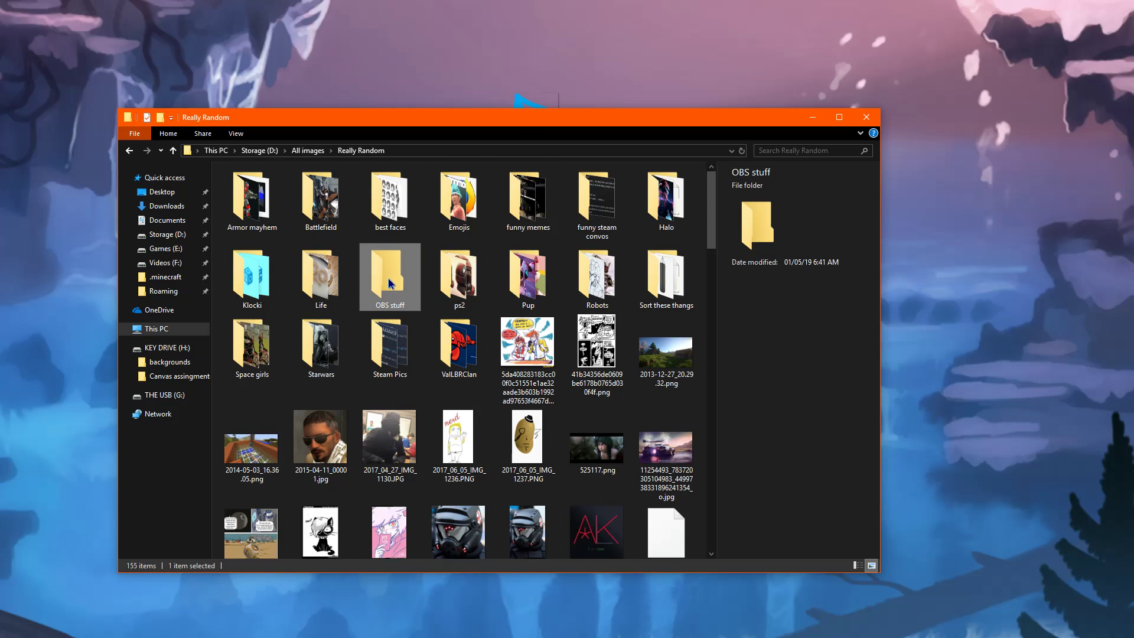
double_click(400, 285)
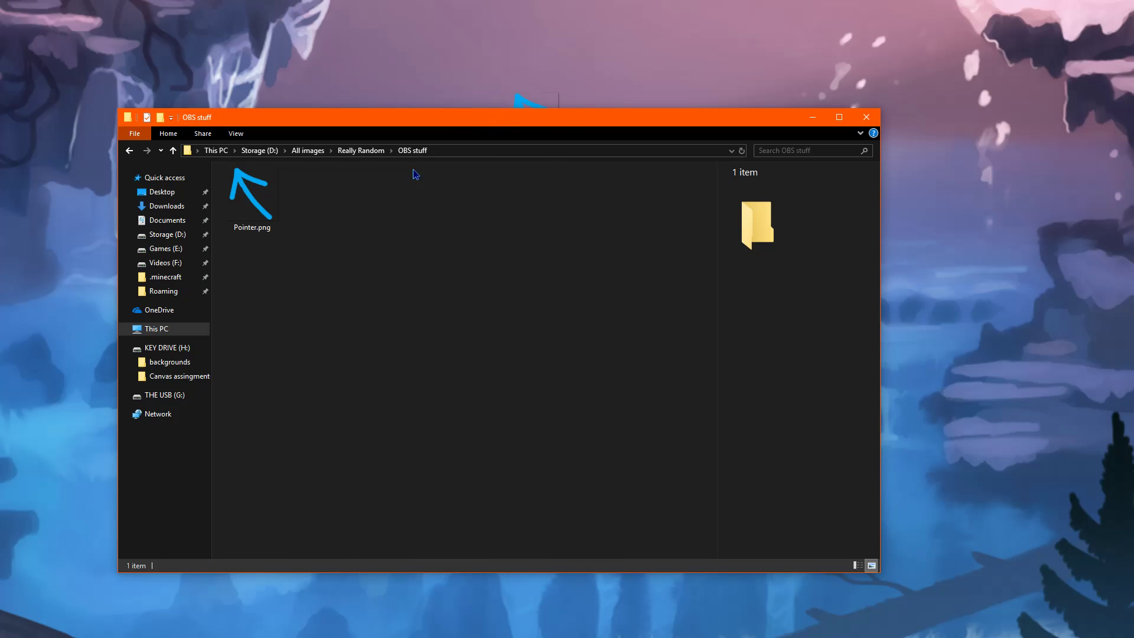
right_click(549, 96)
left_click(587, 444)
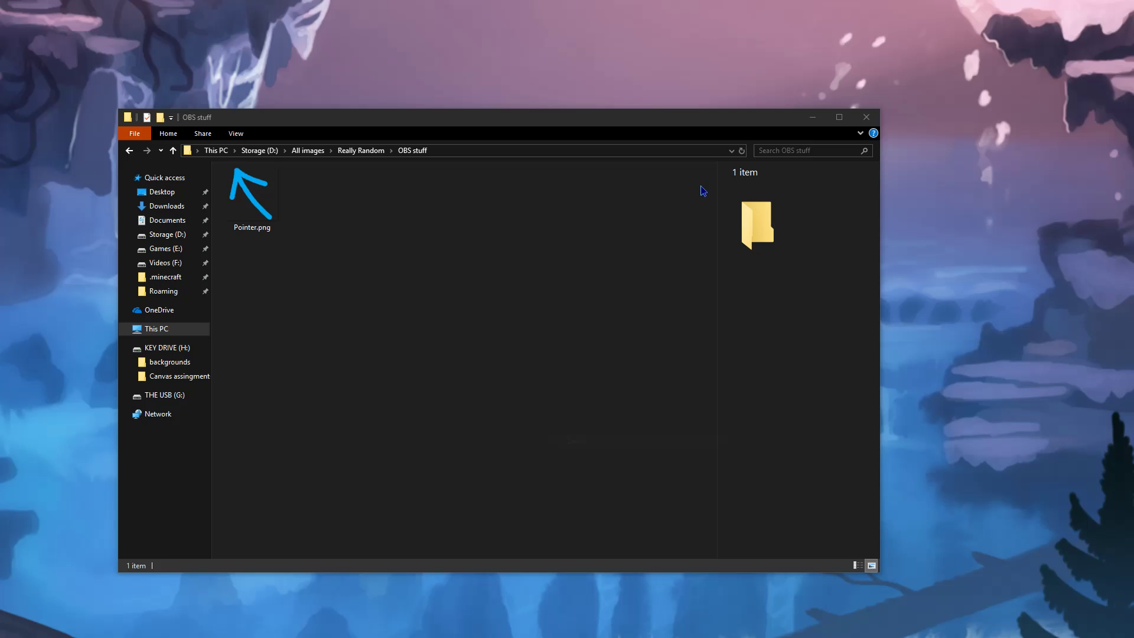
left_click(873, 117)
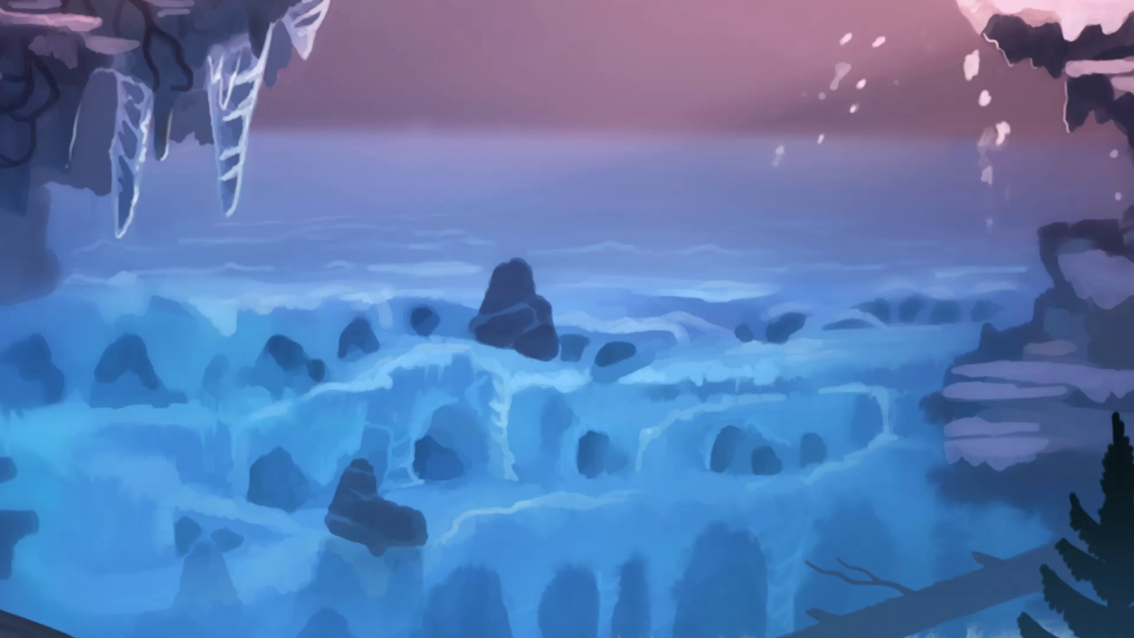
Step: Switch to OBS and add a new Image source named Pointer to the record scene
key("alt+Tab")
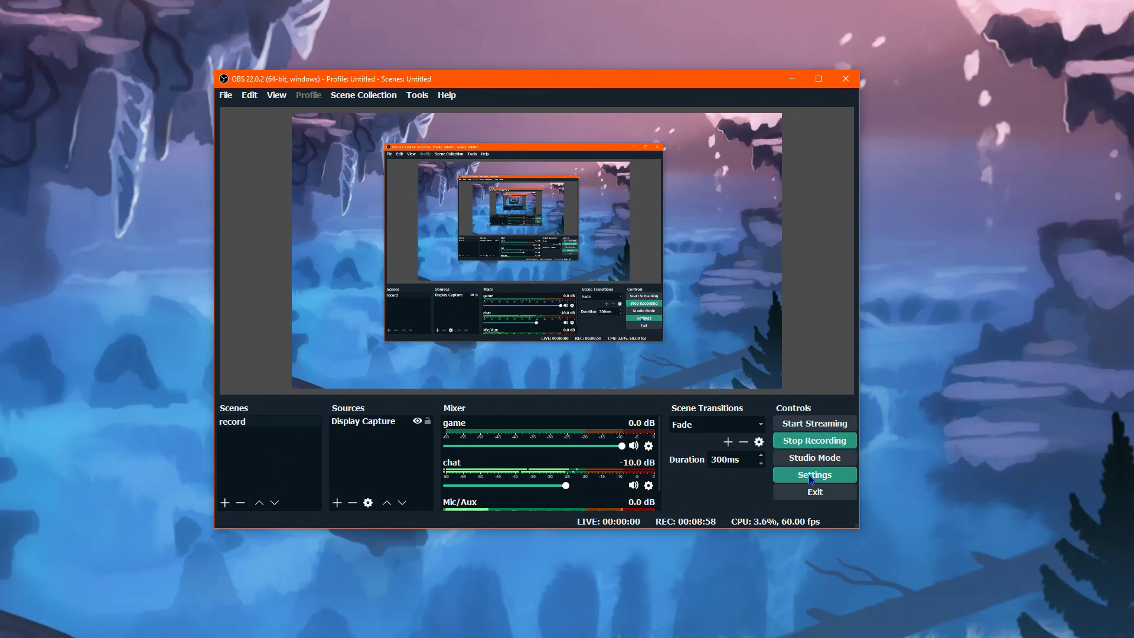
left_click(810, 477)
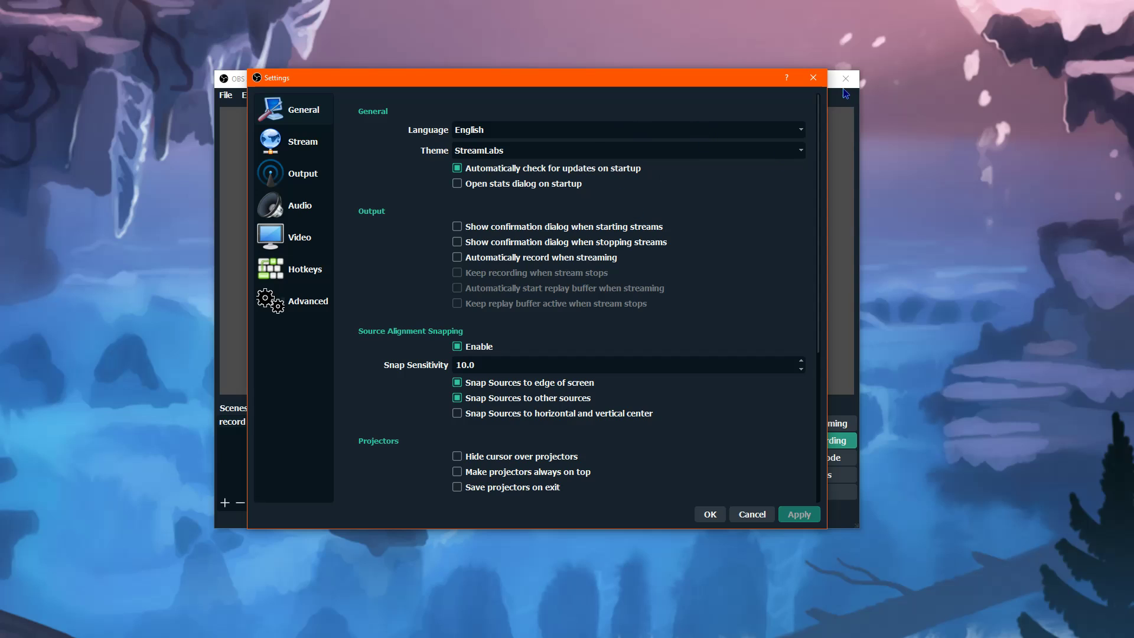
left_click(813, 77)
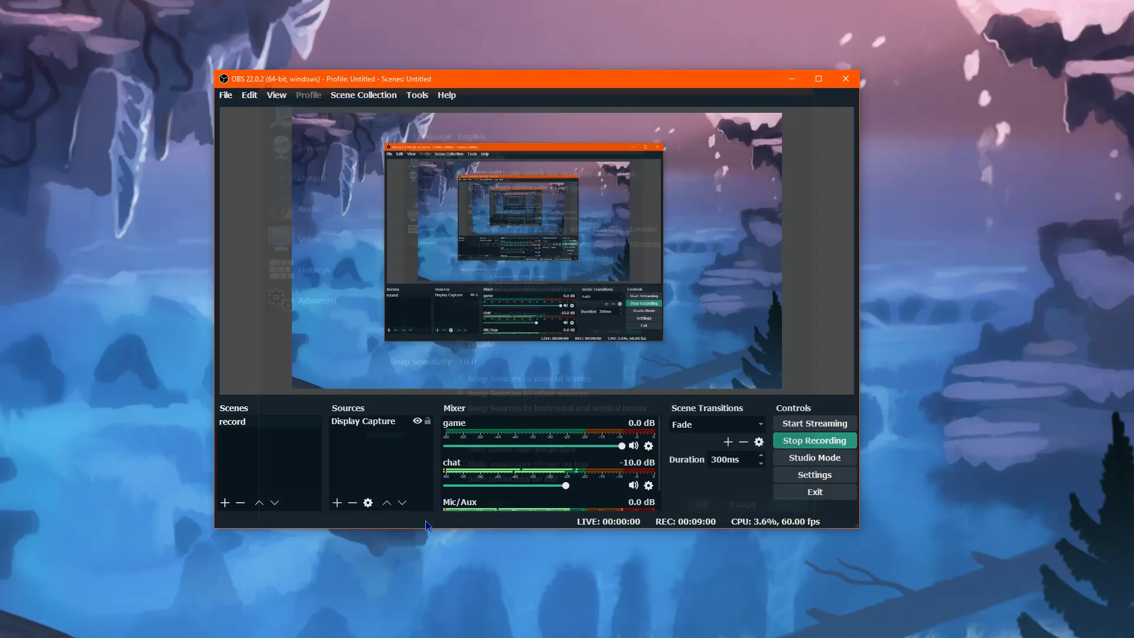
left_click(337, 504)
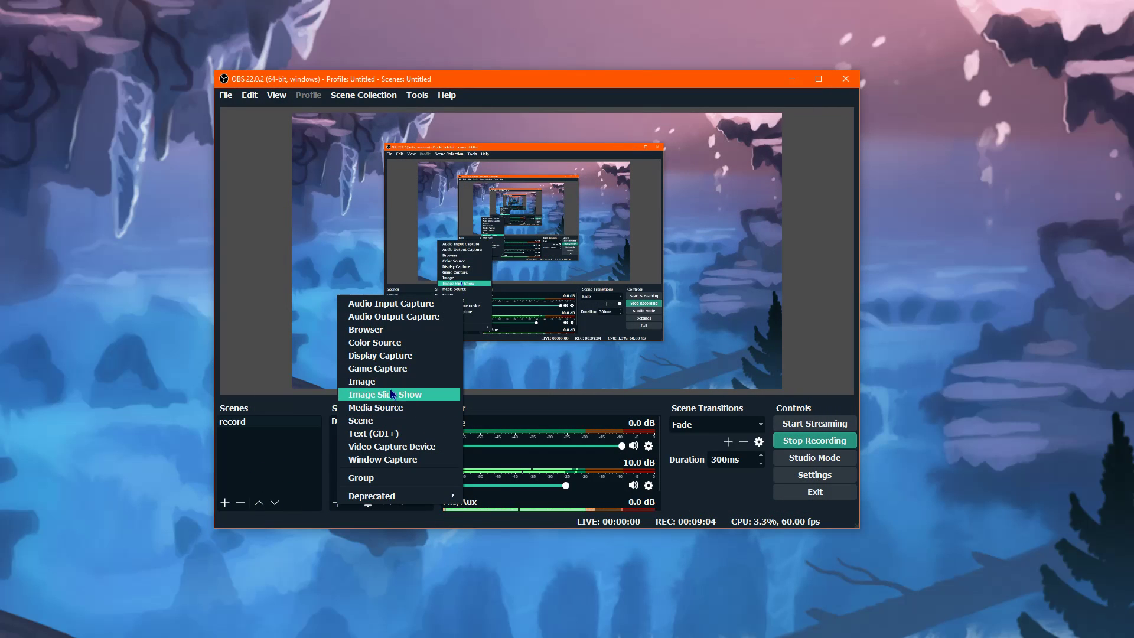
left_click(367, 380)
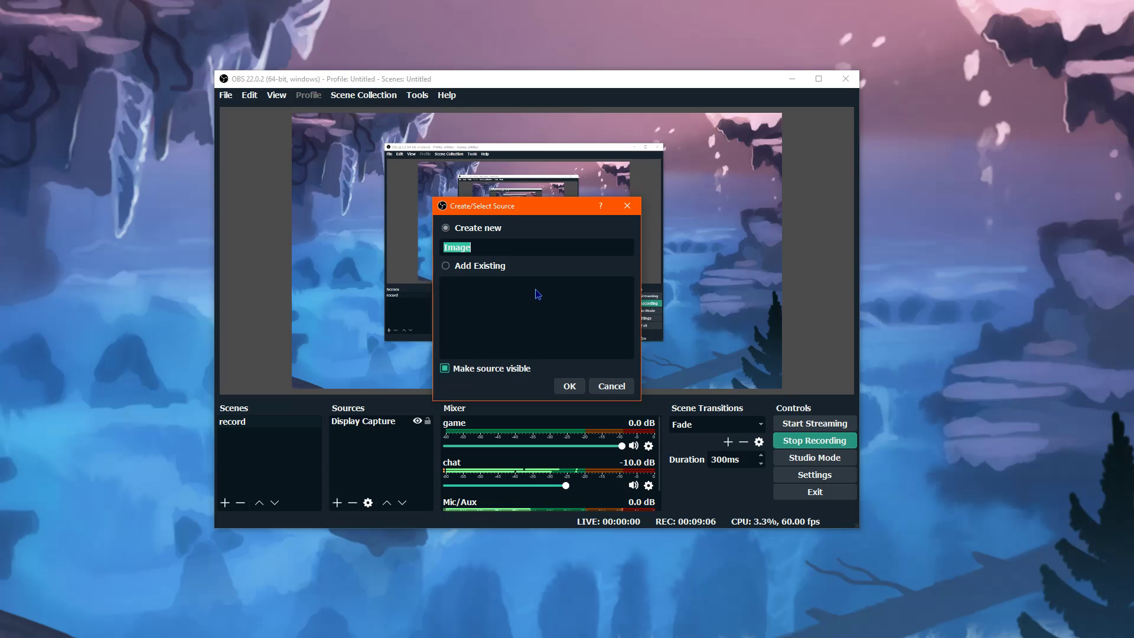
type("Pointer")
key("Return")
Step: Load Pointer.png from D:/All images/Really Random/OBS stuff as the source's image file and accept the properties
left_click(713, 378)
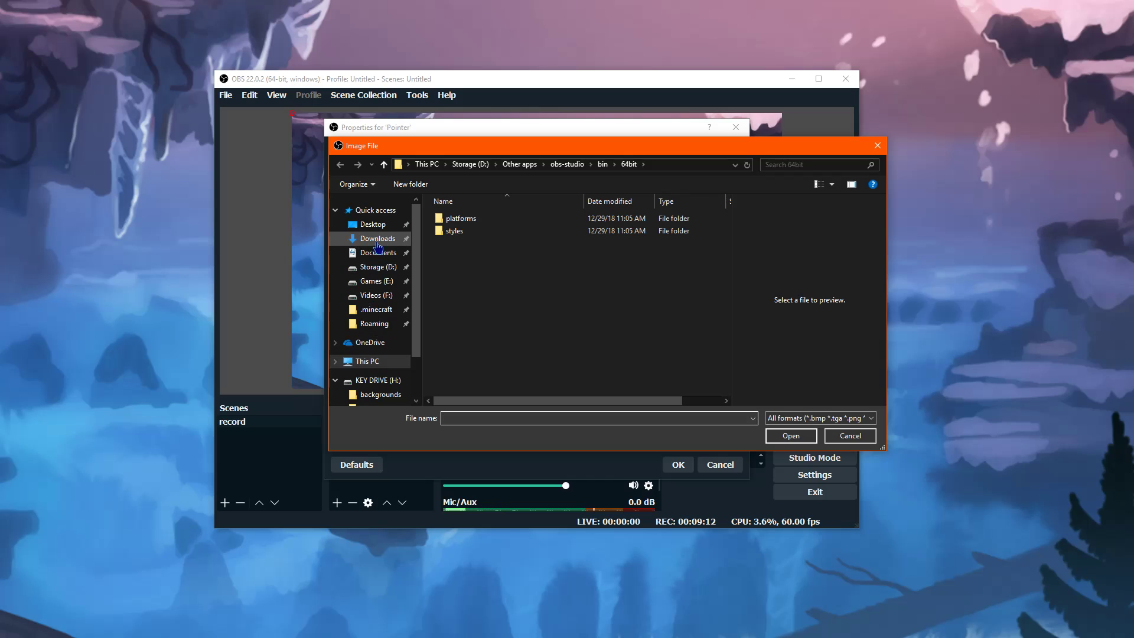
left_click(377, 267)
double_click(462, 223)
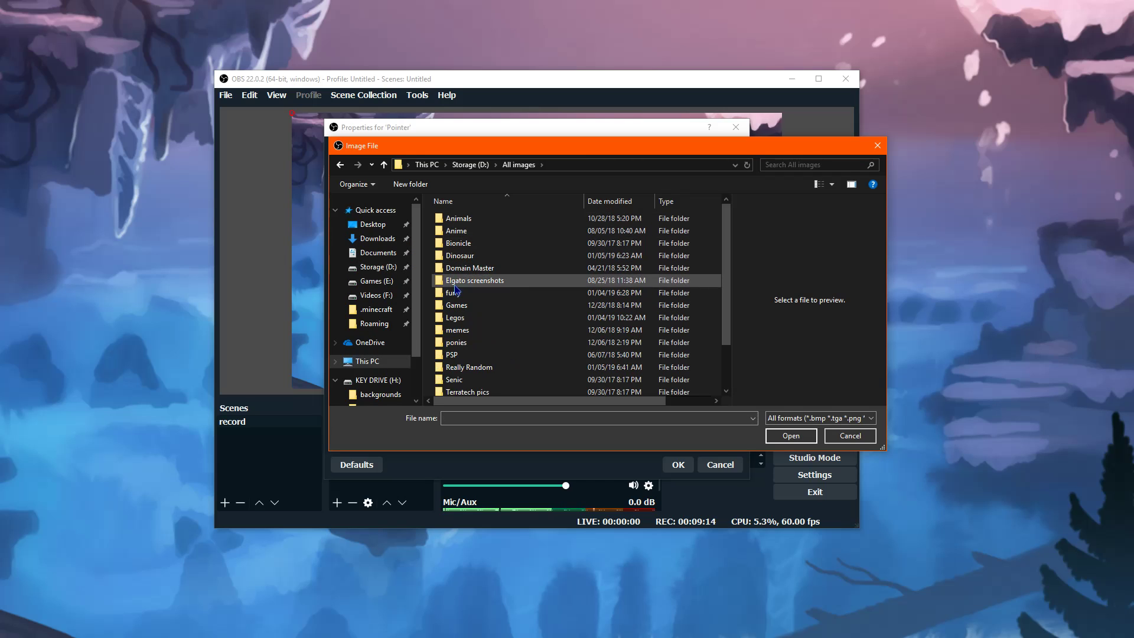
double_click(469, 366)
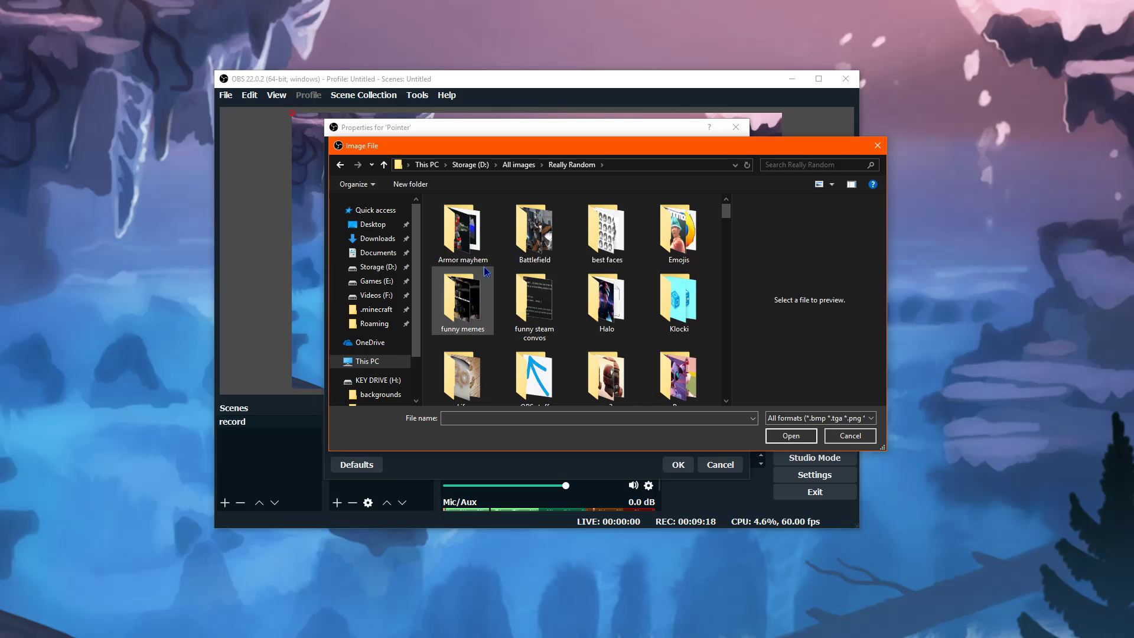
scroll(534, 284, "down", 3)
left_click(539, 228)
double_click(539, 228)
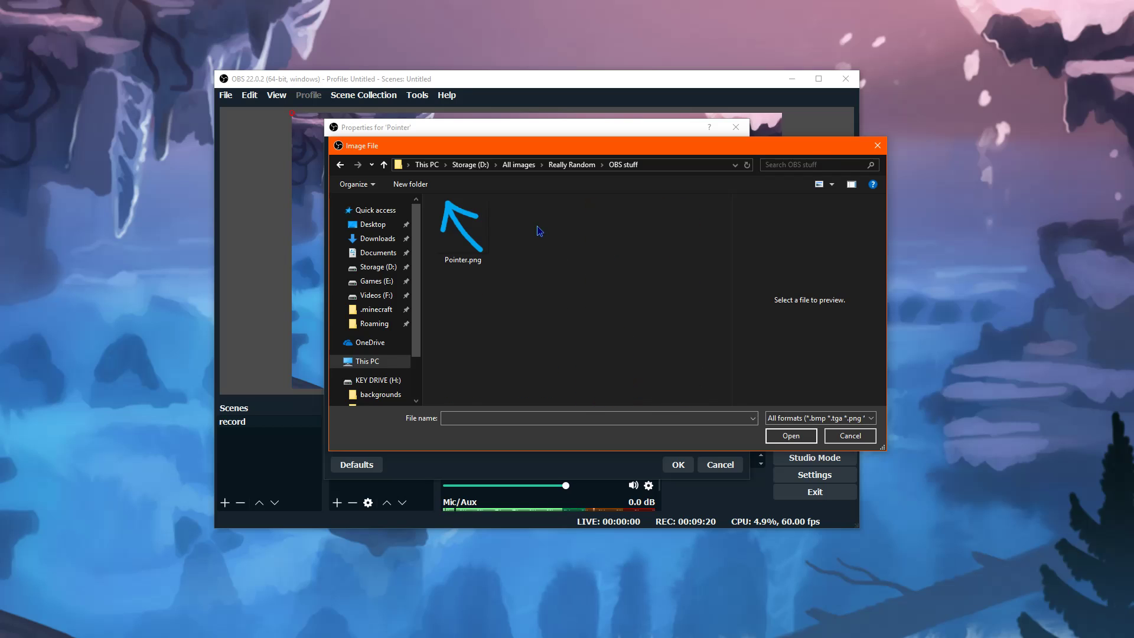
left_click(464, 222)
left_click(769, 435)
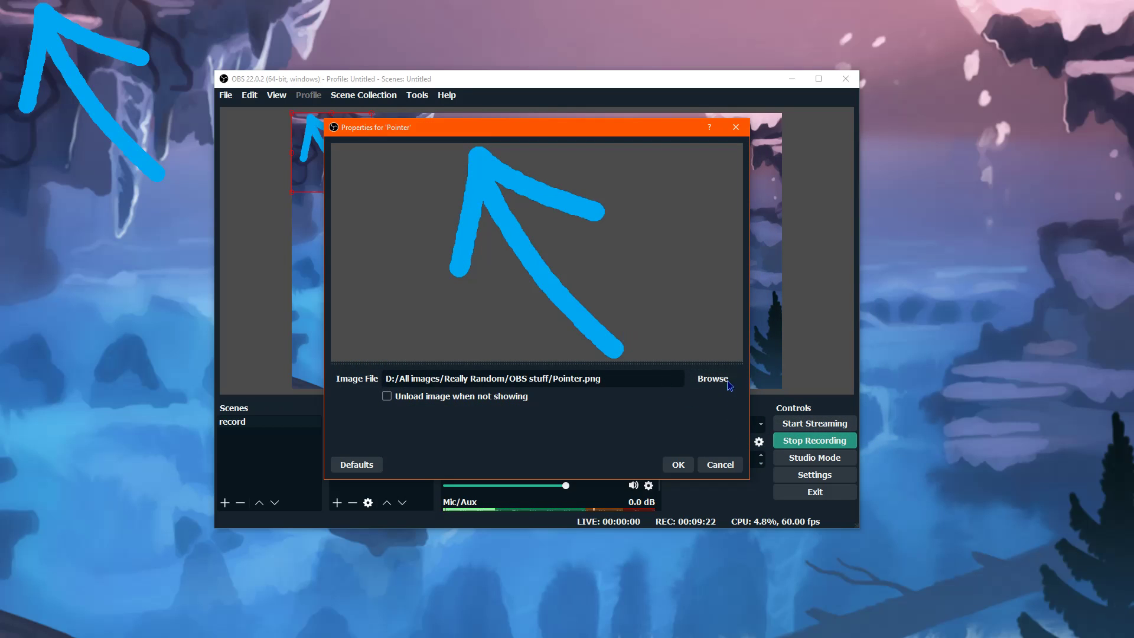
left_click(680, 466)
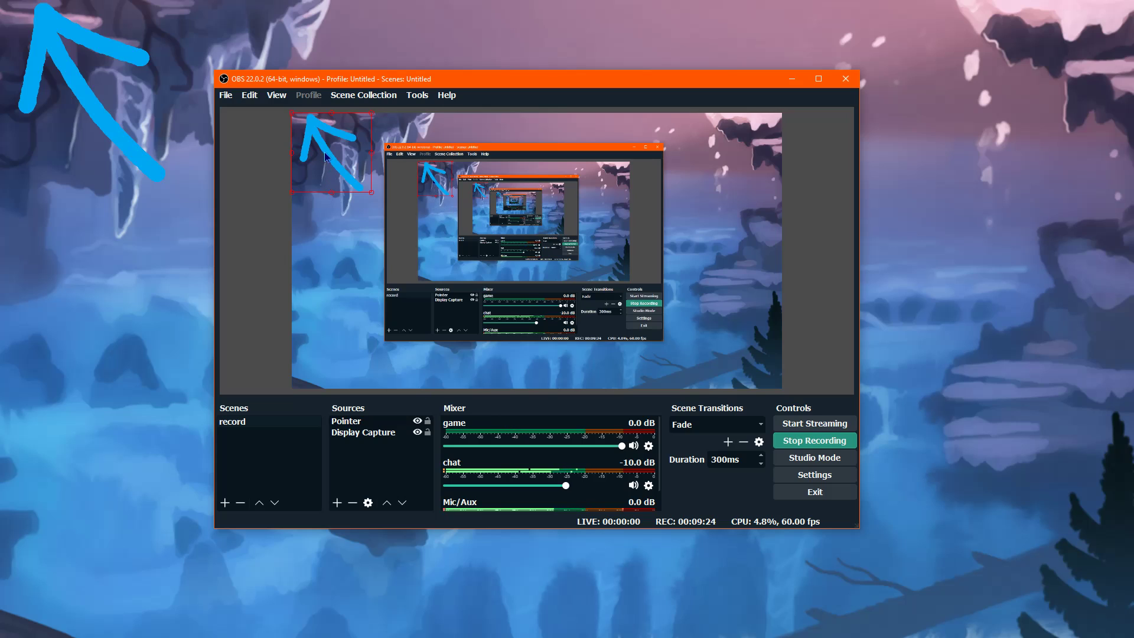
Step: Move the Pointer arrow from the upper-left corner of the preview canvas to its lower middle area and select its source
left_click_drag(324, 157, 608, 249)
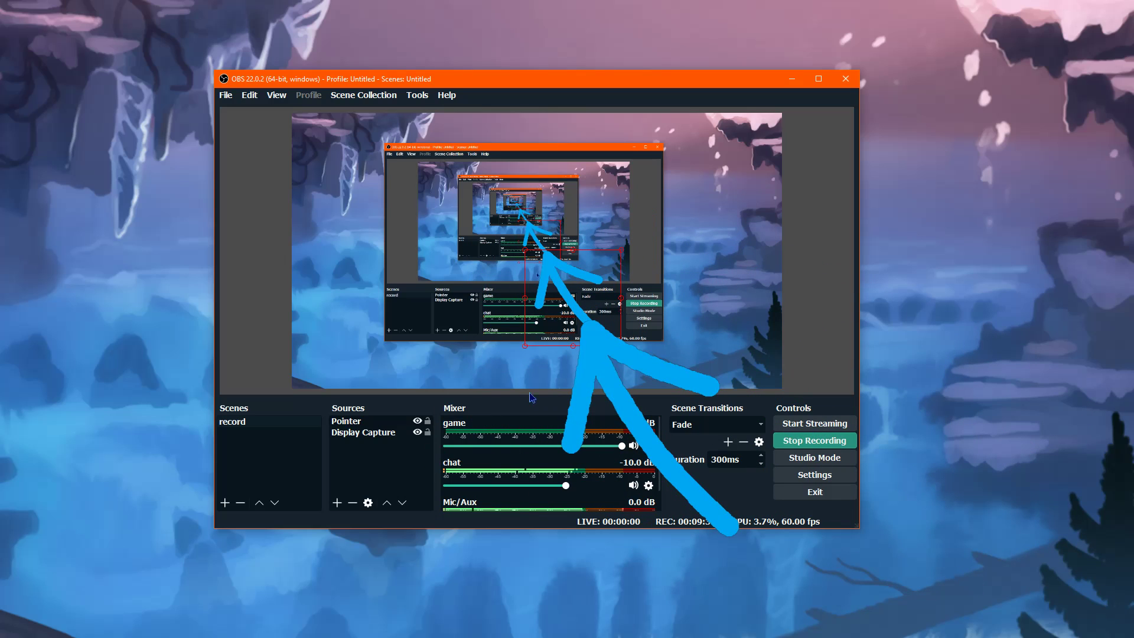
left_click(366, 433)
left_click(406, 422)
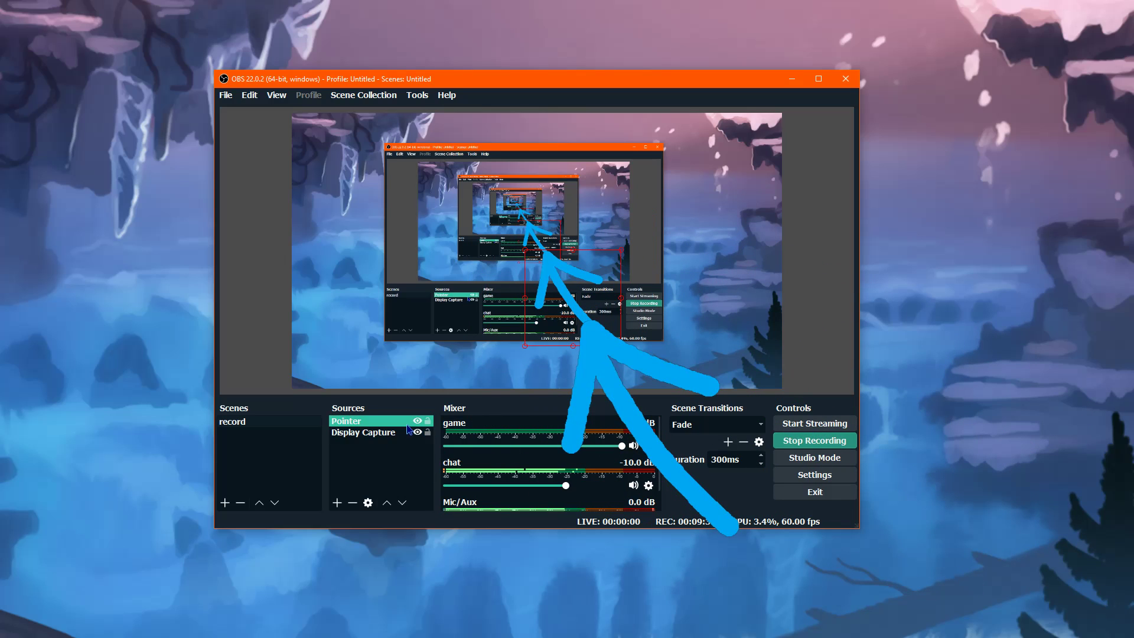
mouse_move(406, 422)
left_mouse_down()
mouse_move(378, 464)
mouse_move(395, 424)
left_mouse_up()
left_click(372, 421)
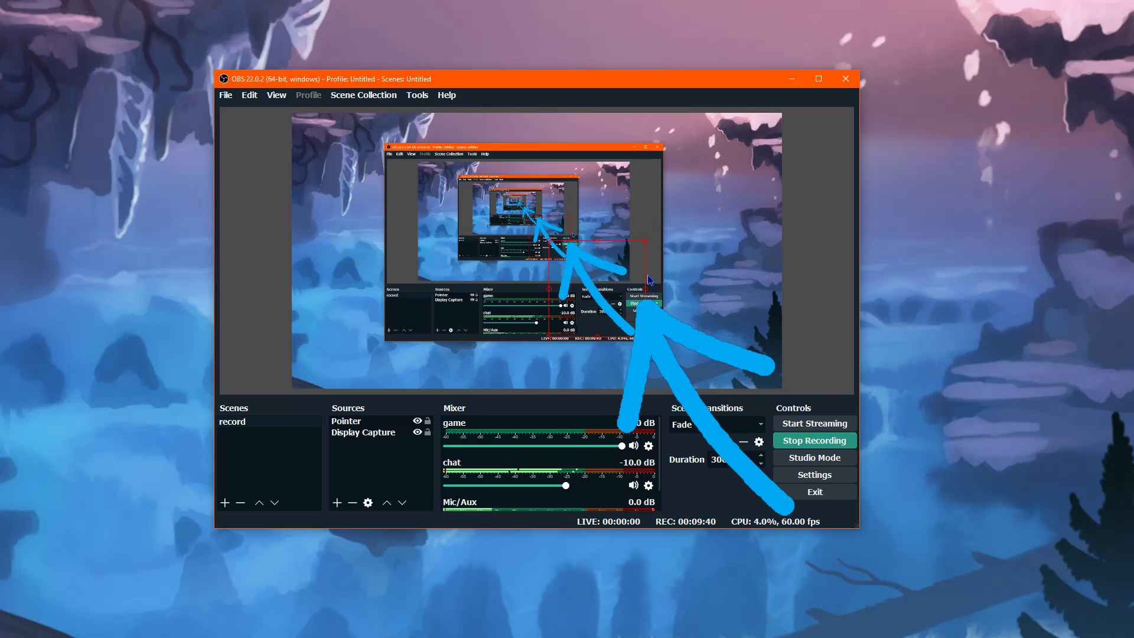
left_click(415, 97)
key("Escape")
left_click(664, 251)
left_click(350, 421)
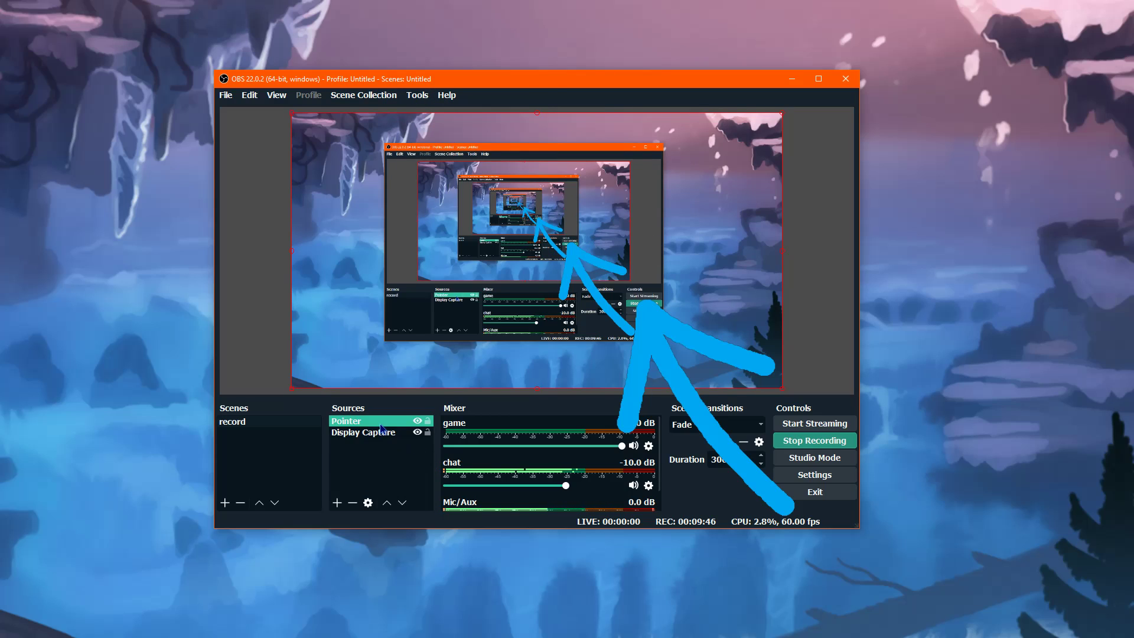
right_click(676, 287)
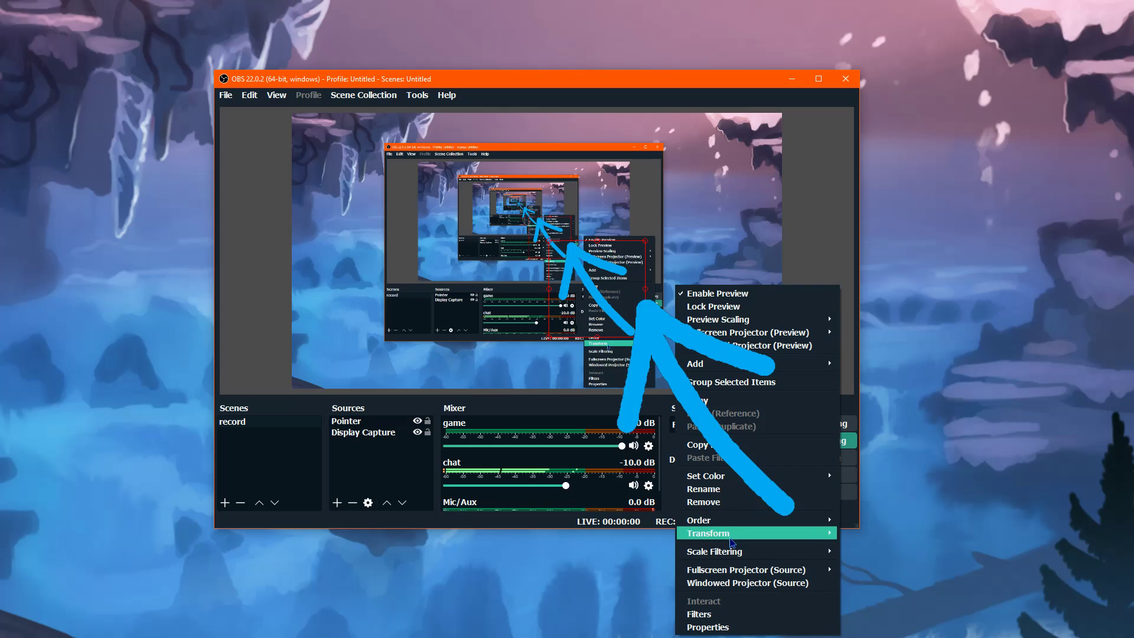
left_click(354, 433)
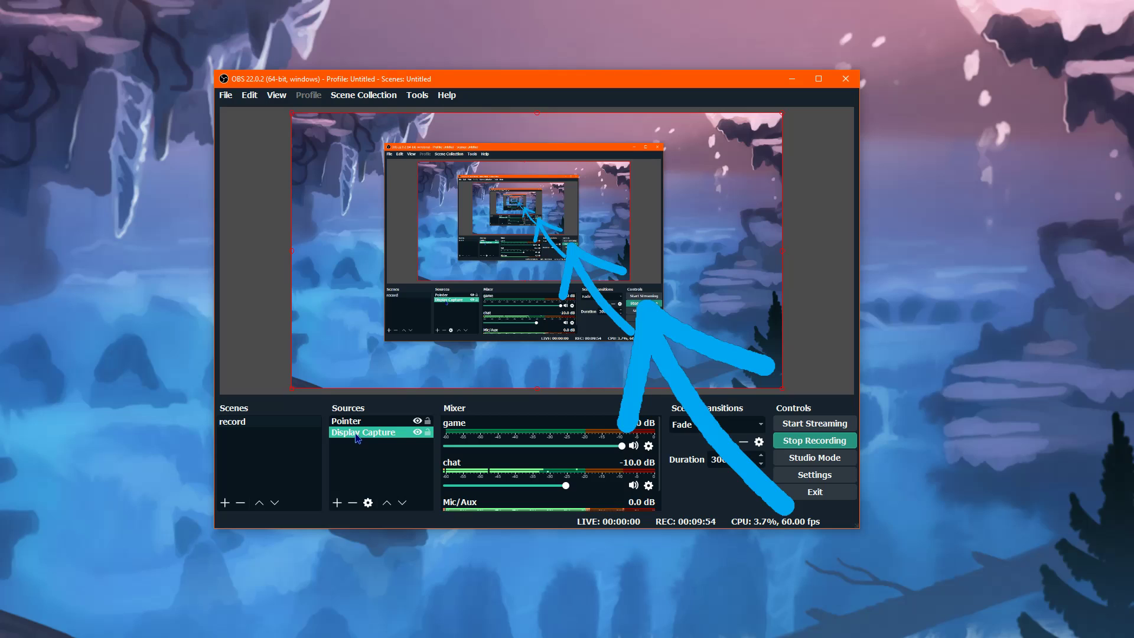
Step: Rotate the Pointer source 90 degrees clockwise and move it toward the canvas's right edge so the arrow points at Stop Recording
left_click(354, 421)
right_click(353, 421)
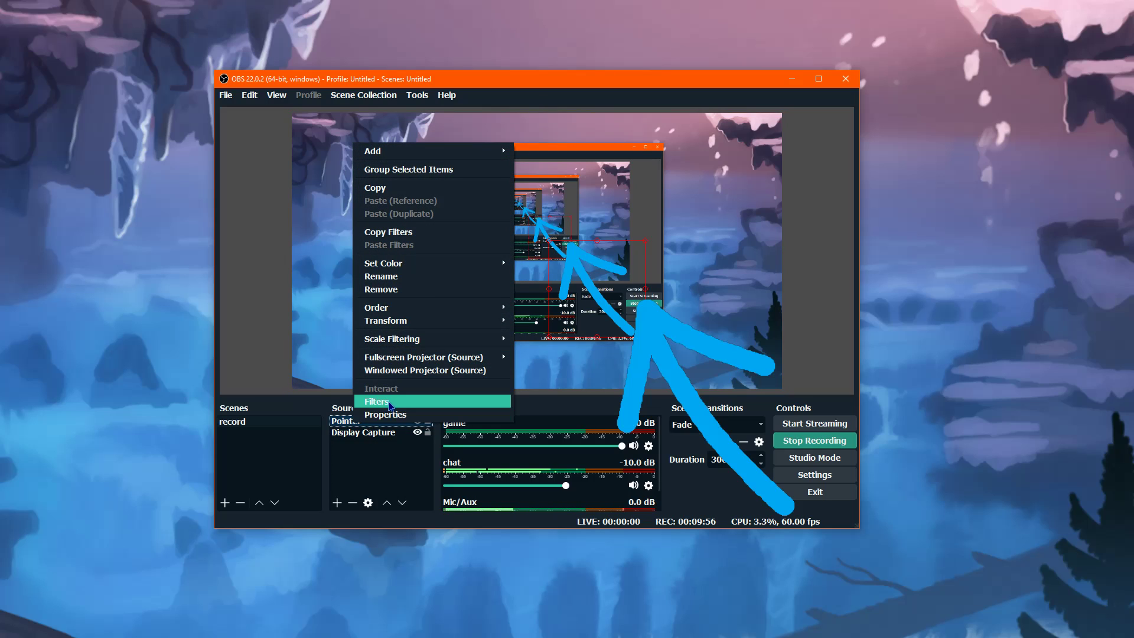
mouse_move(387, 327)
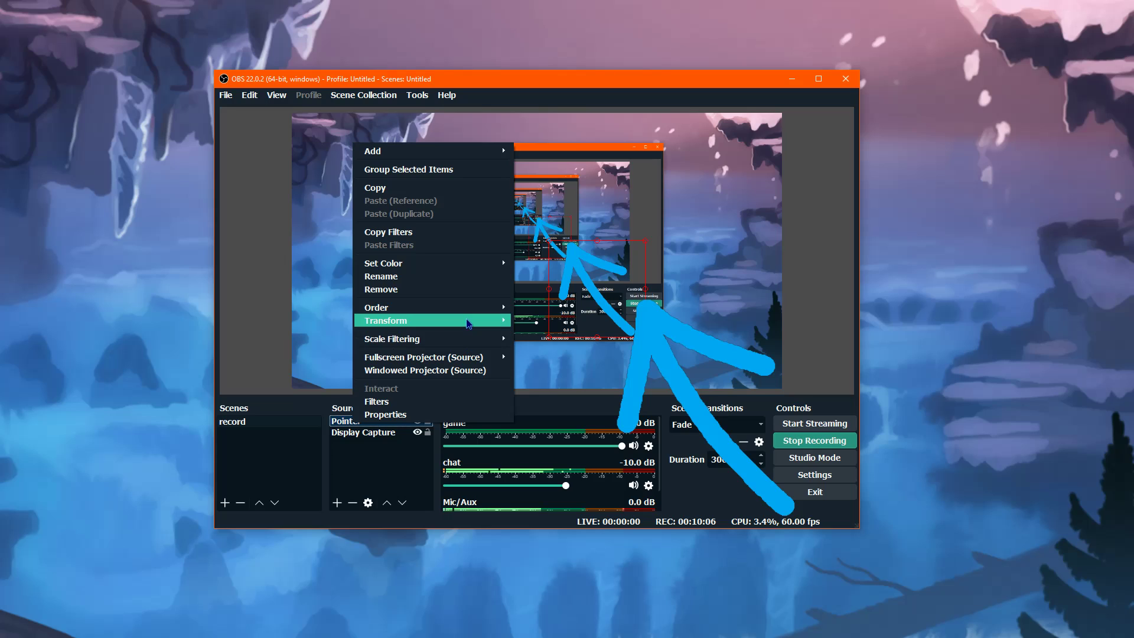
mouse_move(470, 322)
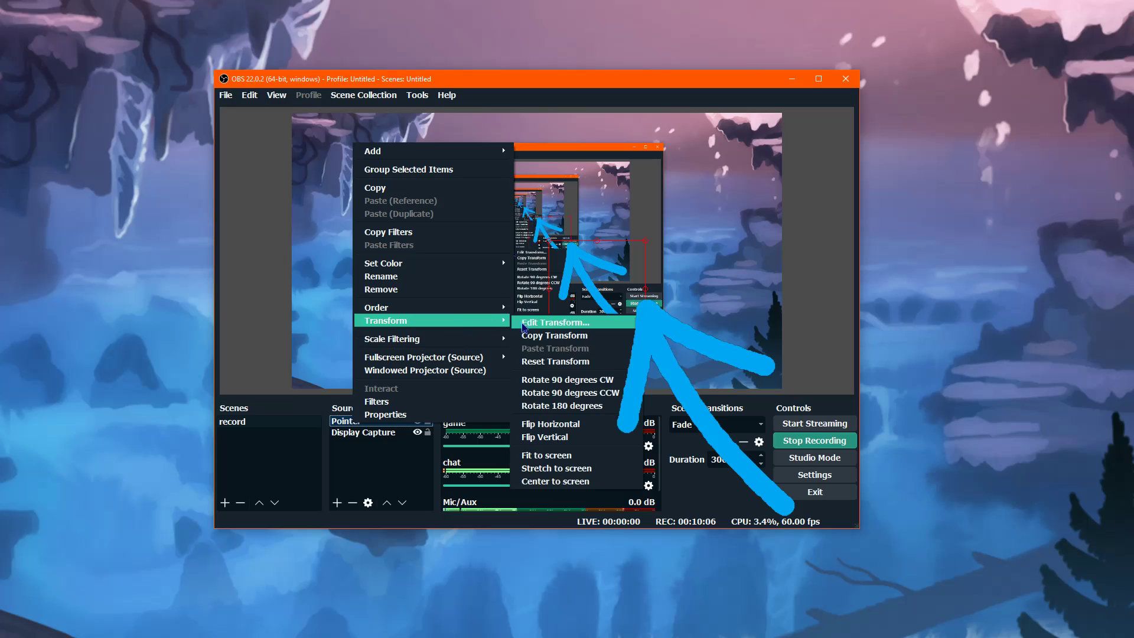
left_click(582, 380)
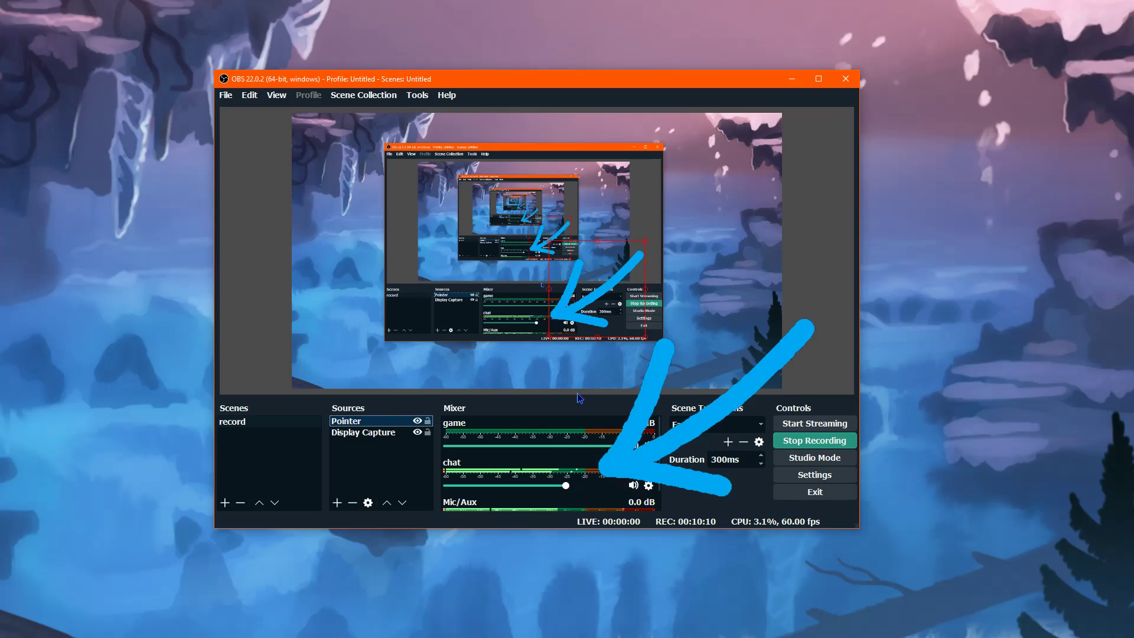
left_click_drag(604, 293, 714, 280)
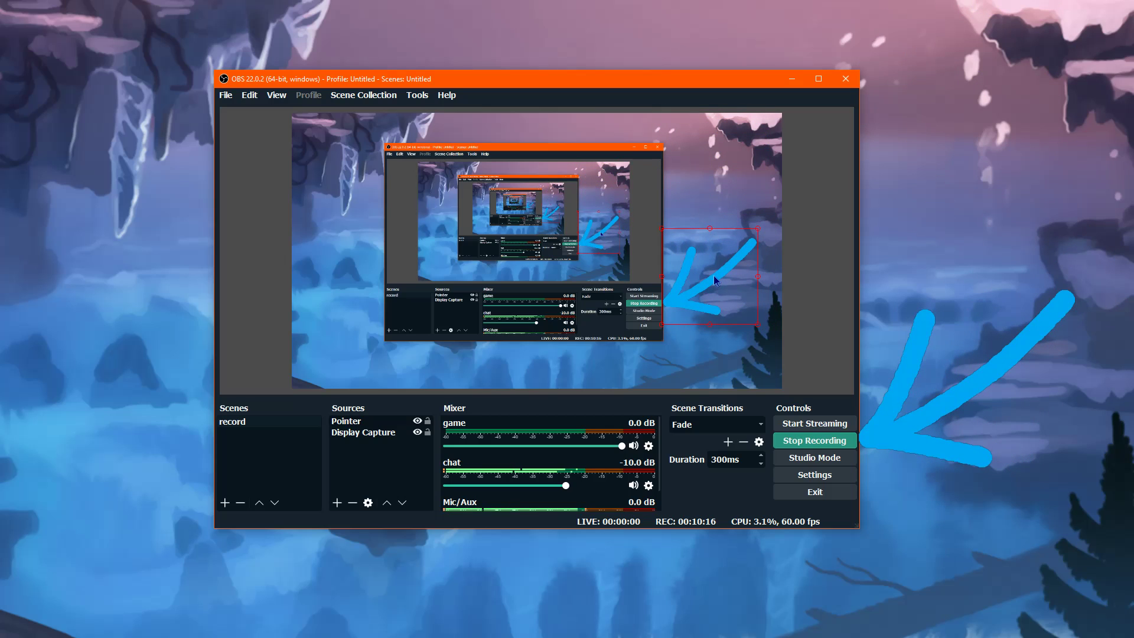